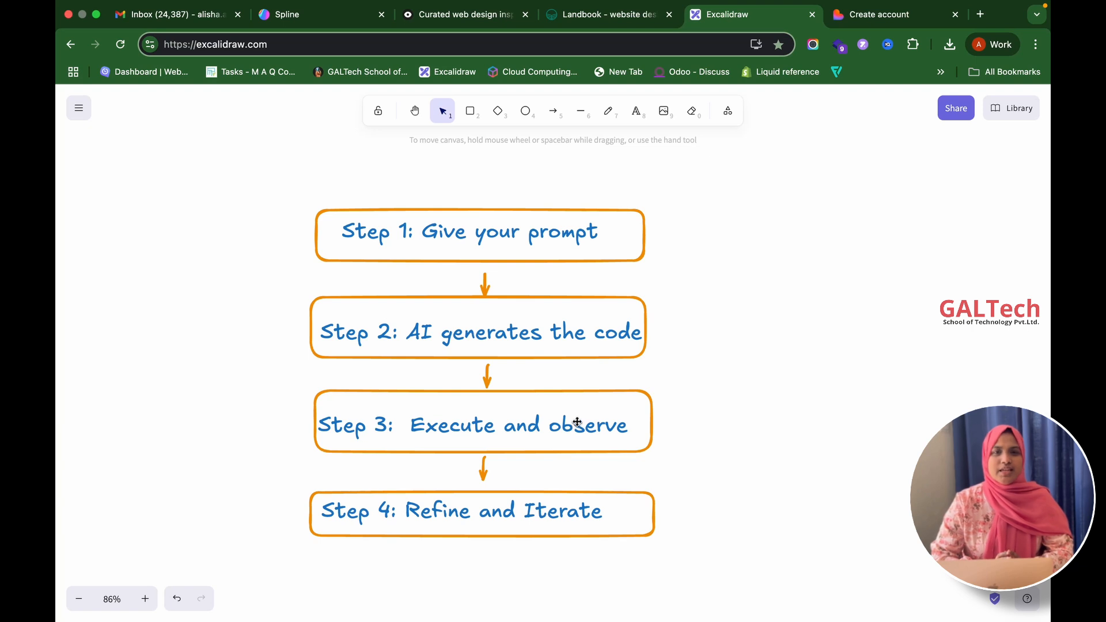
Review the four-step prompting workflow diagram and the Essential Tools list on the Excalidraw board.
{"action": "scroll", "coordinate": [577, 423], "scroll_direction": "down", "scroll_amount": 3}
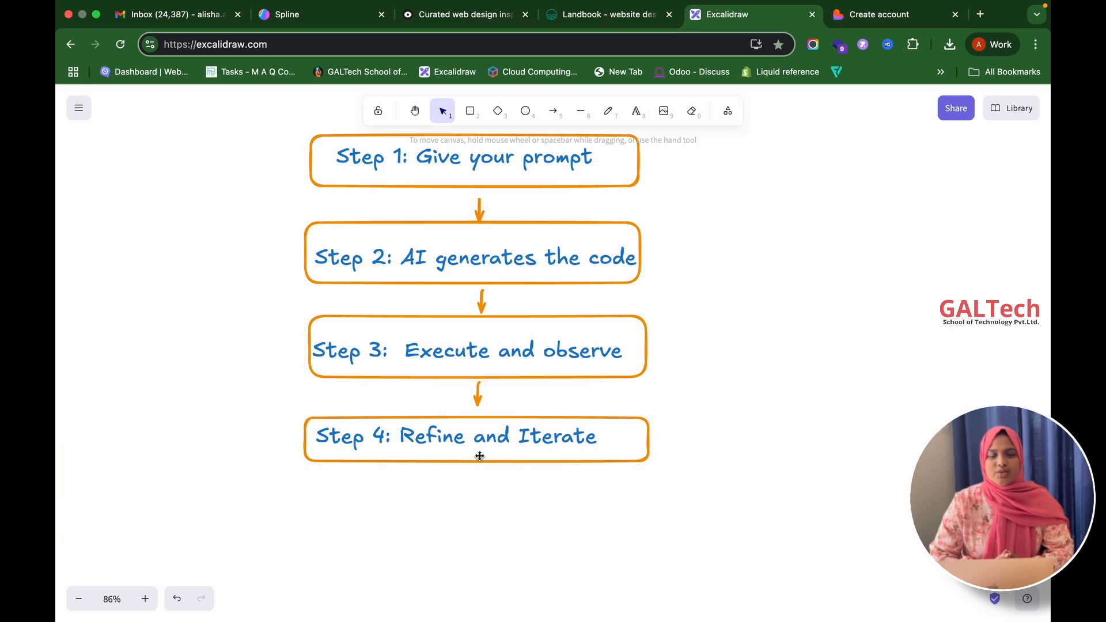
{"action": "scroll", "coordinate": [480, 457], "scroll_direction": "up", "scroll_amount": 2}
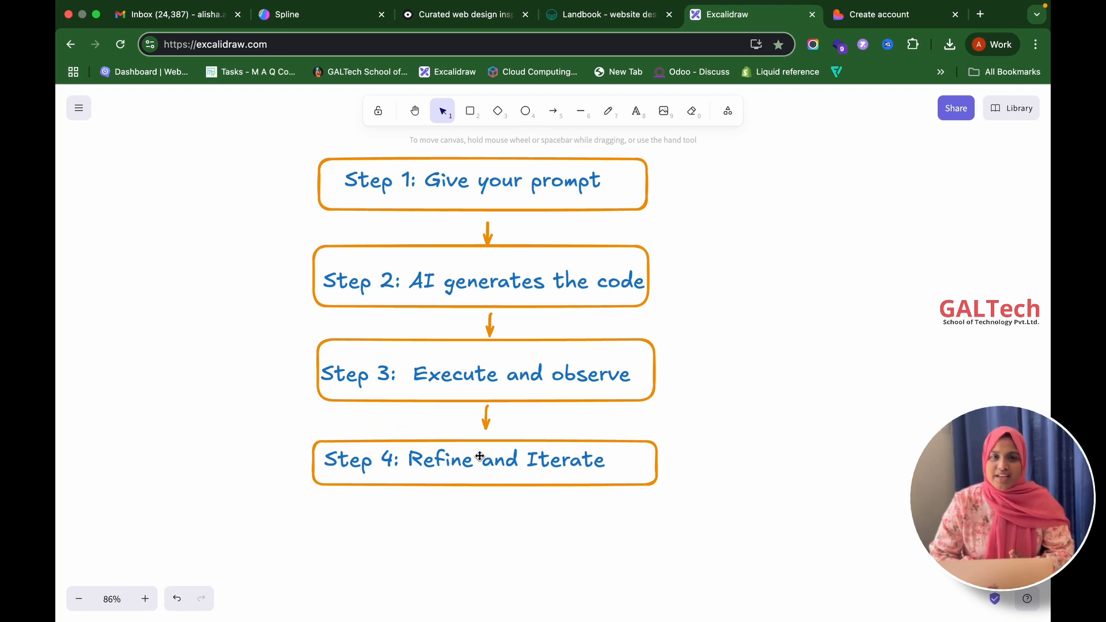
{"action": "scroll", "coordinate": [480, 457], "scroll_direction": "down", "scroll_amount": 10}
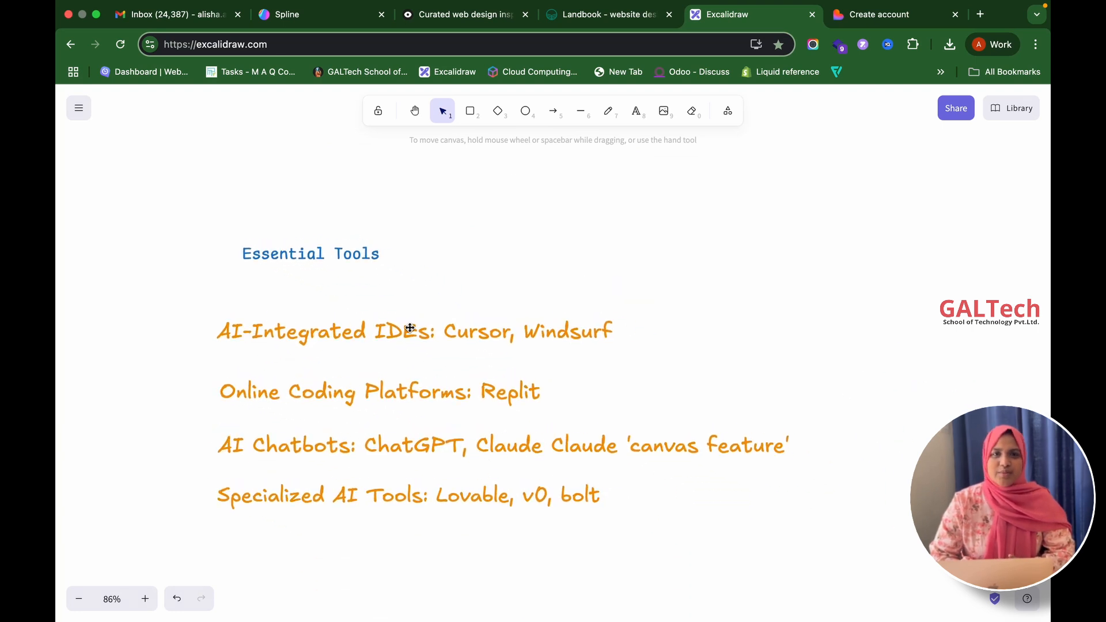
{"action": "left_click", "coordinate": [344, 257]}
{"action": "left_click", "coordinate": [346, 333]}
{"action": "left_click", "coordinate": [354, 295]}
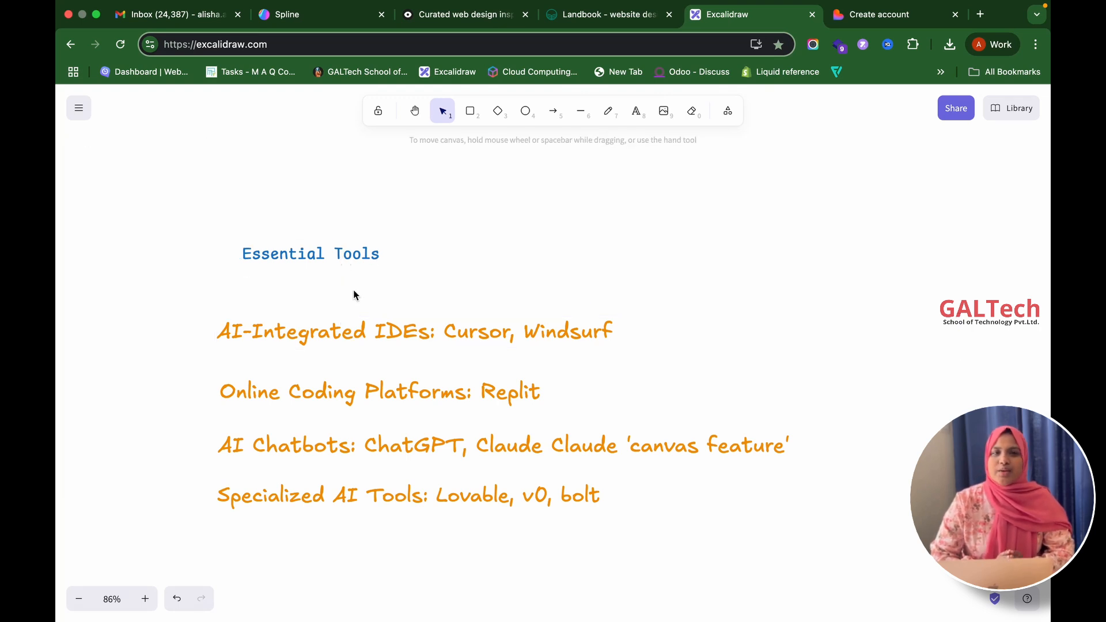
{"action": "left_click", "coordinate": [294, 342]}
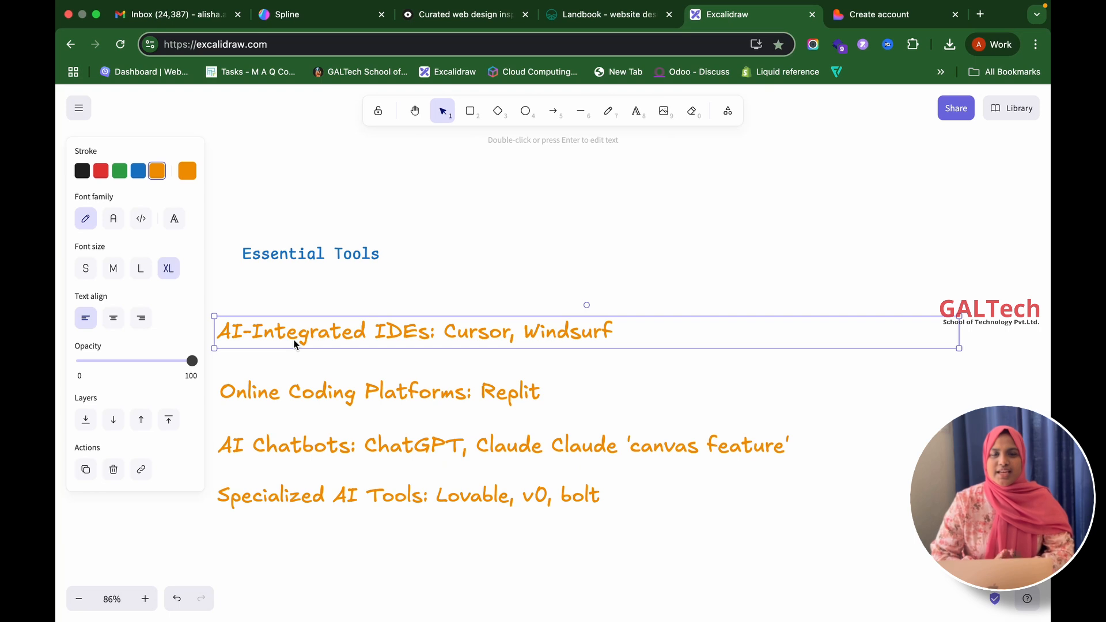
{"action": "left_click", "coordinate": [304, 306]}
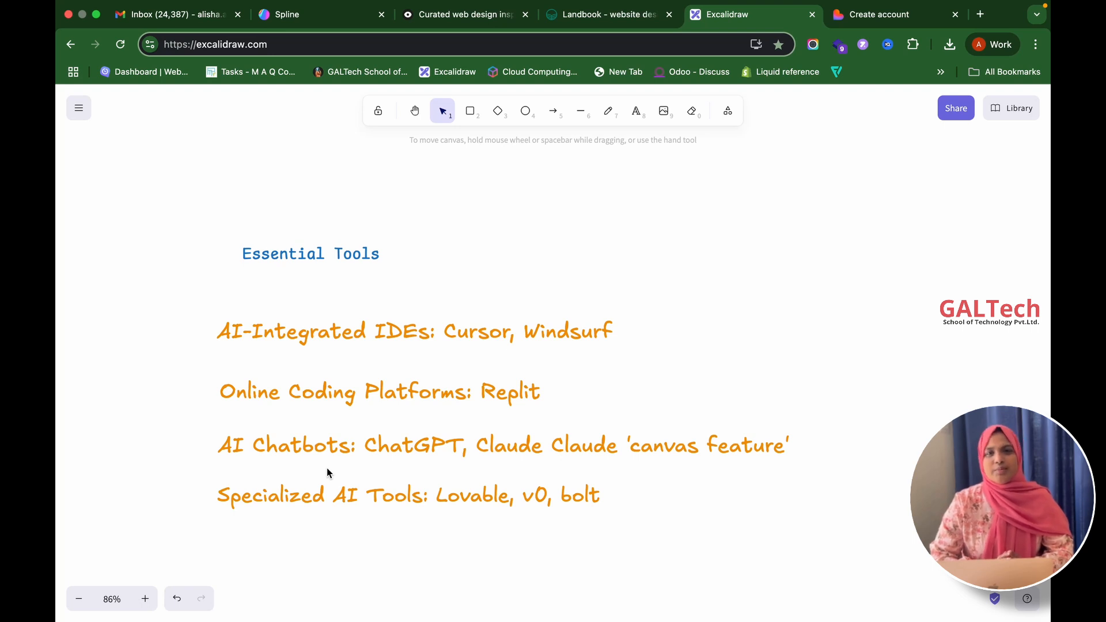
{"action": "scroll", "coordinate": [327, 468], "scroll_direction": "down", "scroll_amount": 2}
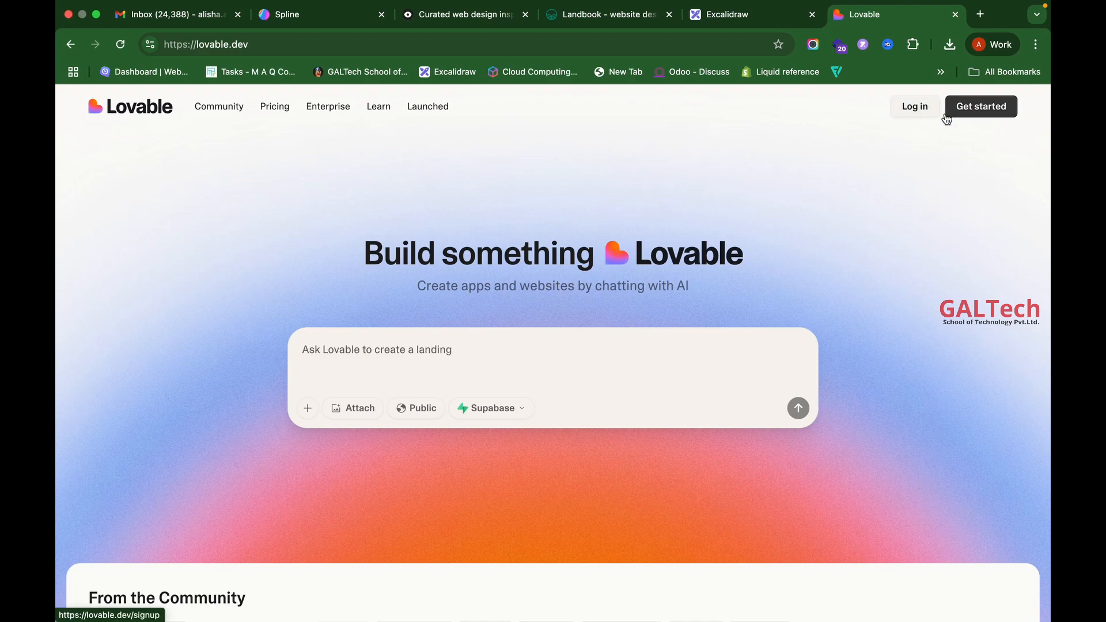
Get started on the Lovable site and continue with the Google account.
{"action": "left_click", "coordinate": [967, 111]}
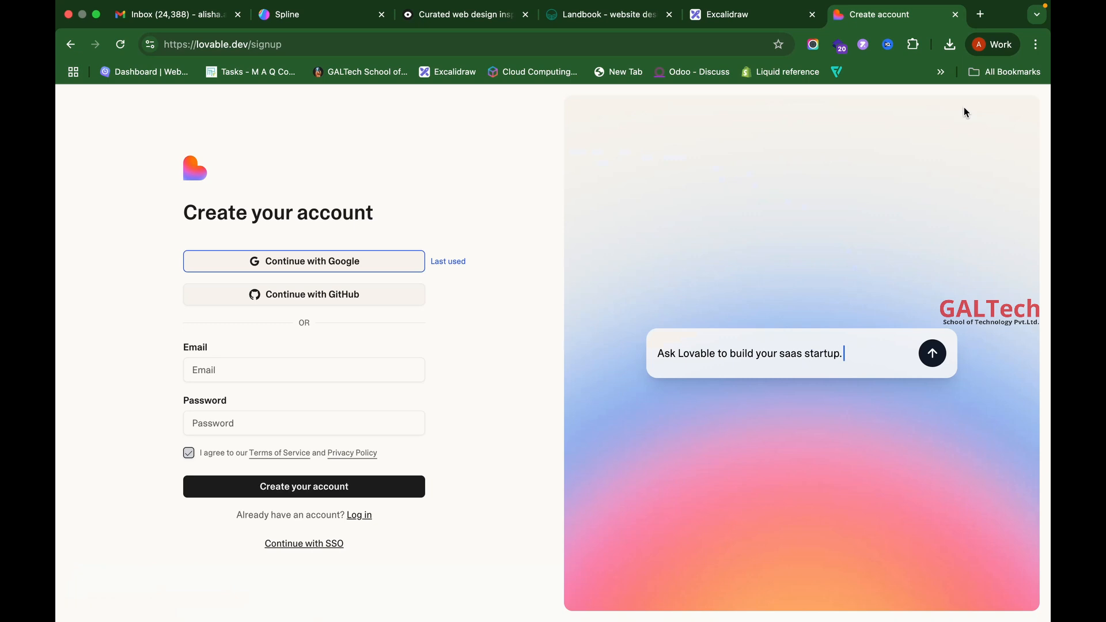
{"action": "left_click", "coordinate": [371, 264]}
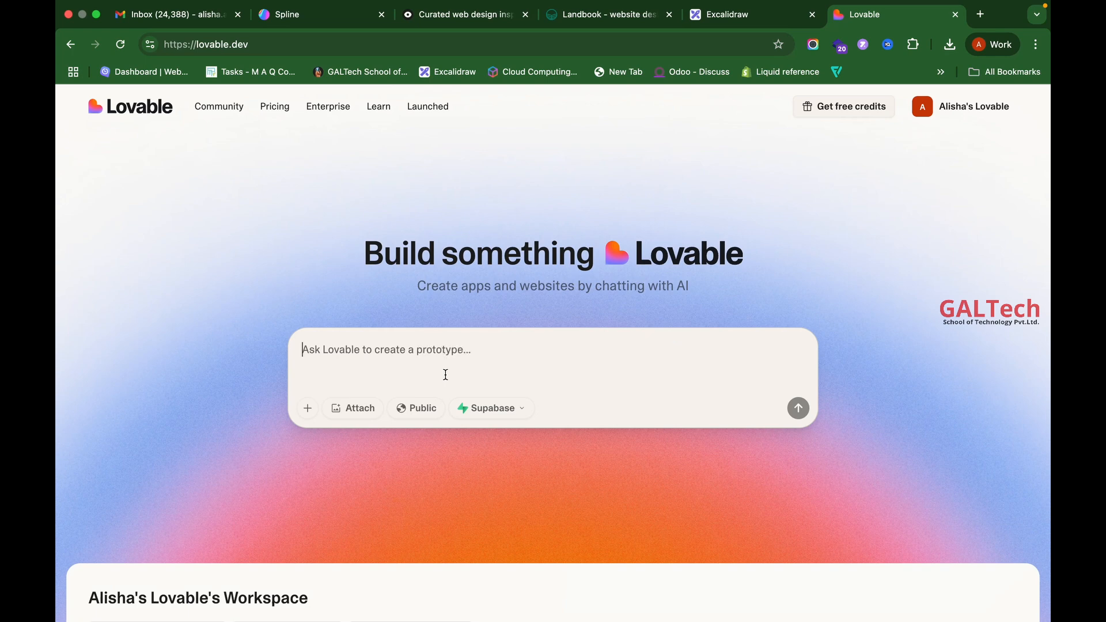
Examine the prompt box's Figma import, image attachment and Supabase connection options.
{"action": "left_click", "coordinate": [309, 407]}
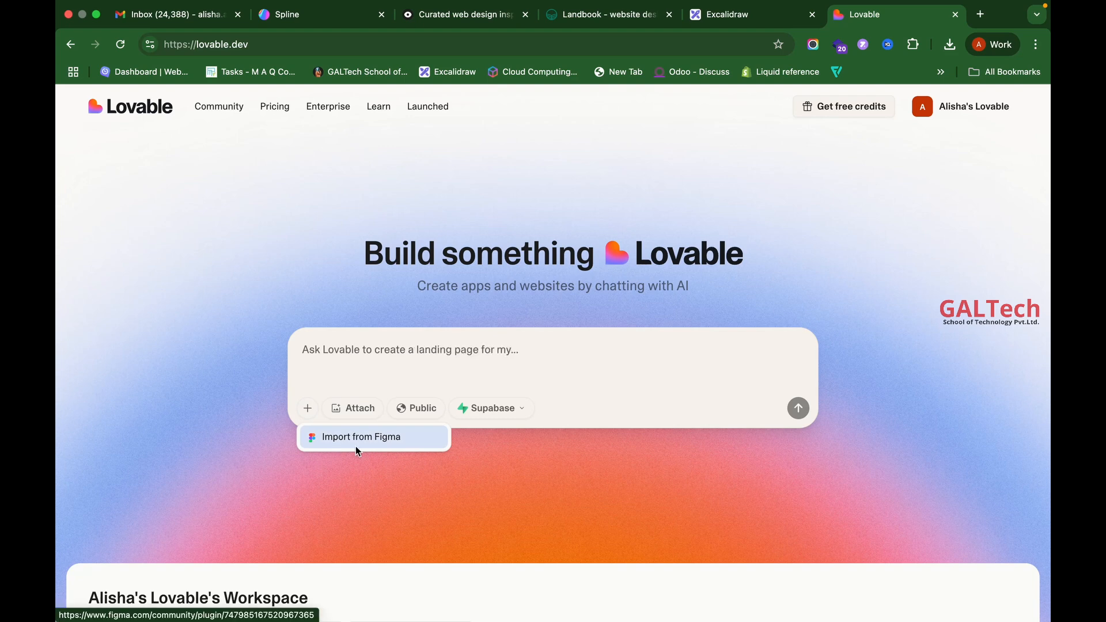
{"action": "left_click", "coordinate": [337, 466]}
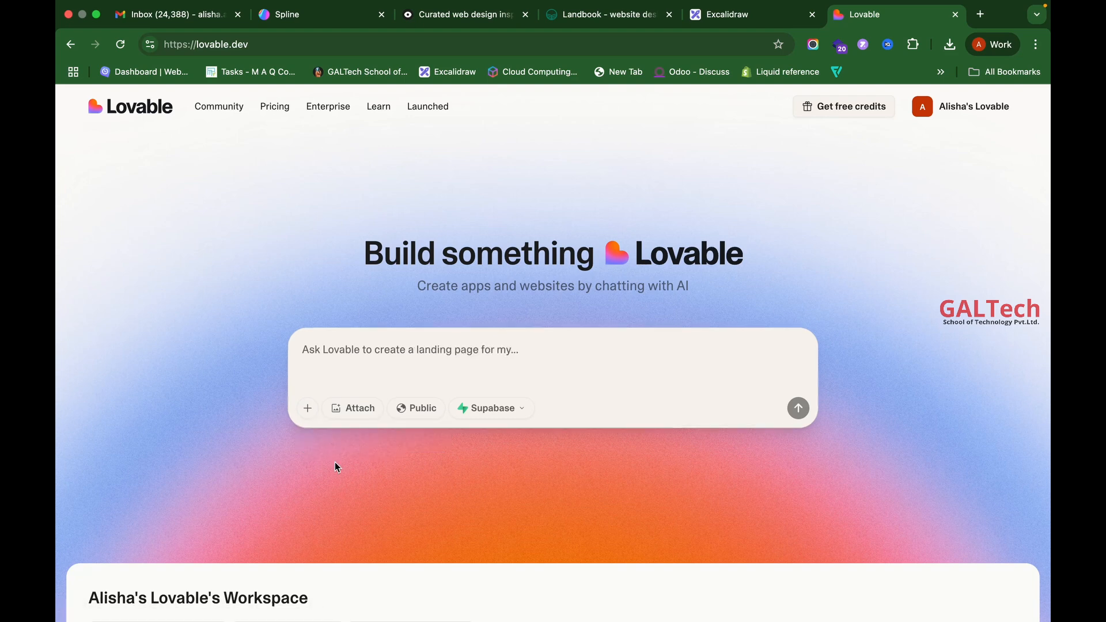
{"action": "left_click", "coordinate": [352, 410]}
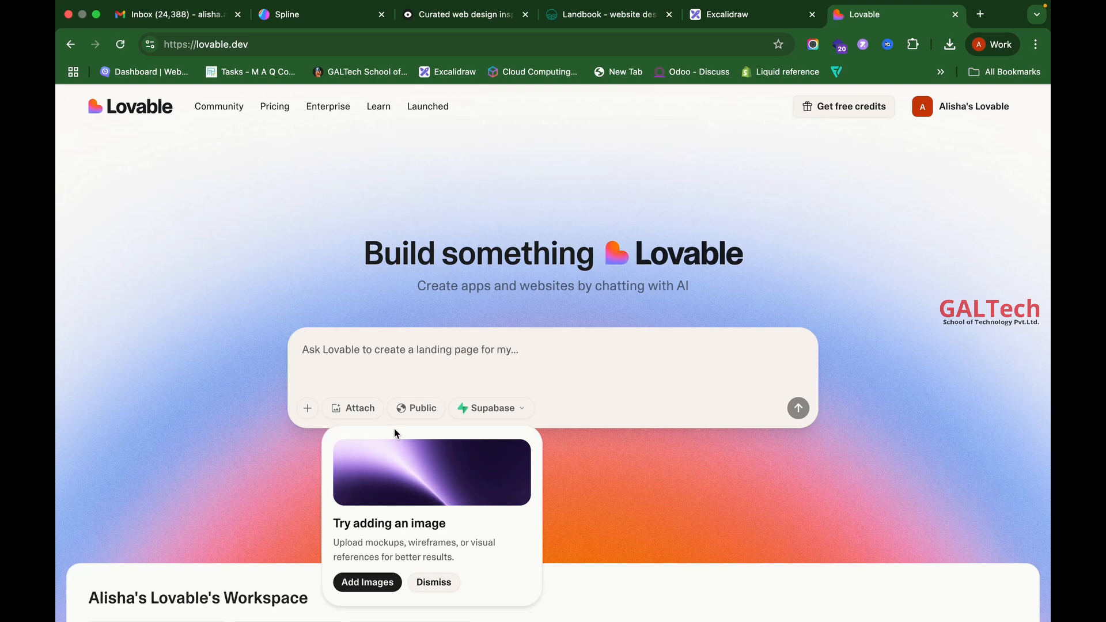
{"action": "left_click", "coordinate": [306, 463]}
{"action": "left_click", "coordinate": [518, 412]}
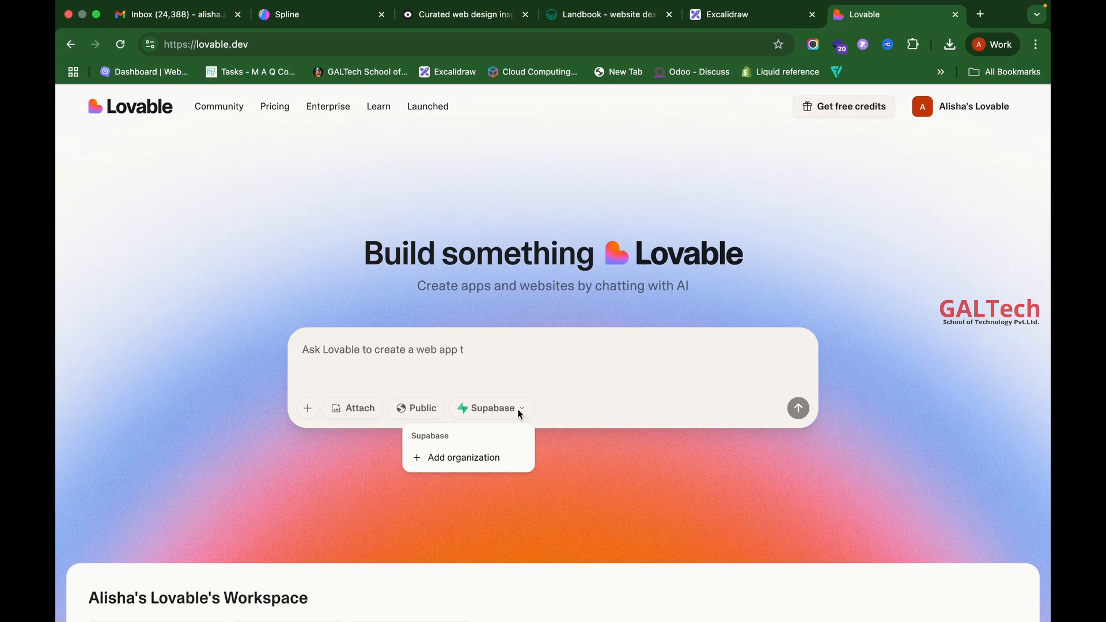
{"action": "left_click", "coordinate": [609, 193]}
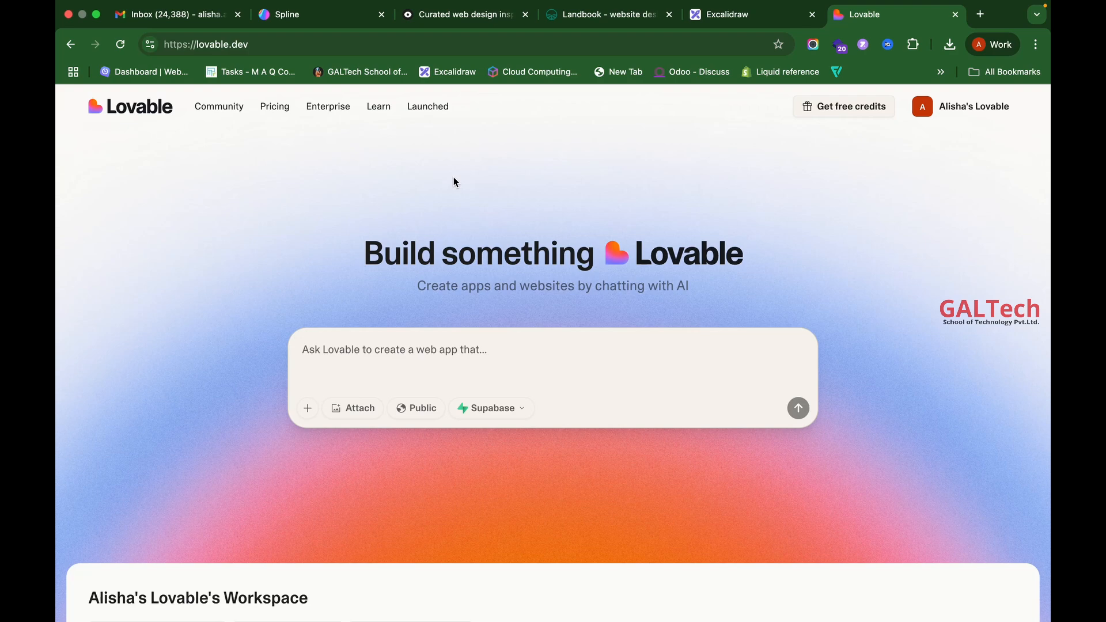
Browse the website designs on curated.design for inspiration.
{"action": "left_click", "coordinate": [425, 16]}
{"action": "left_click", "coordinate": [217, 50]}
{"action": "left_click", "coordinate": [314, 49]}
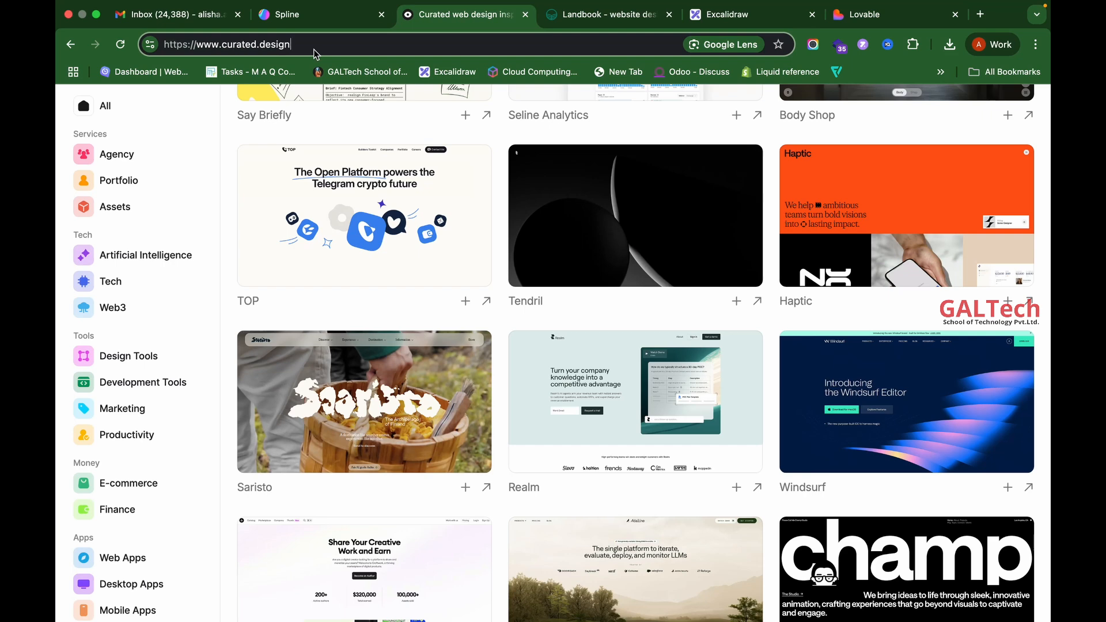
{"action": "scroll", "coordinate": [311, 236], "scroll_direction": "up", "scroll_amount": 3}
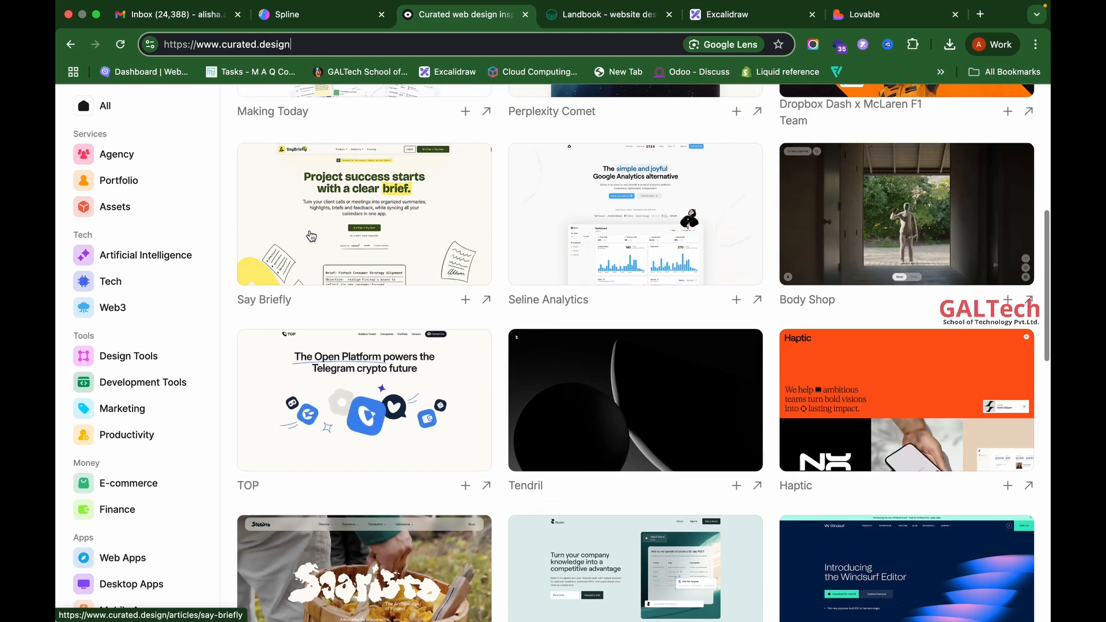
{"action": "scroll", "coordinate": [312, 236], "scroll_direction": "up", "scroll_amount": 5}
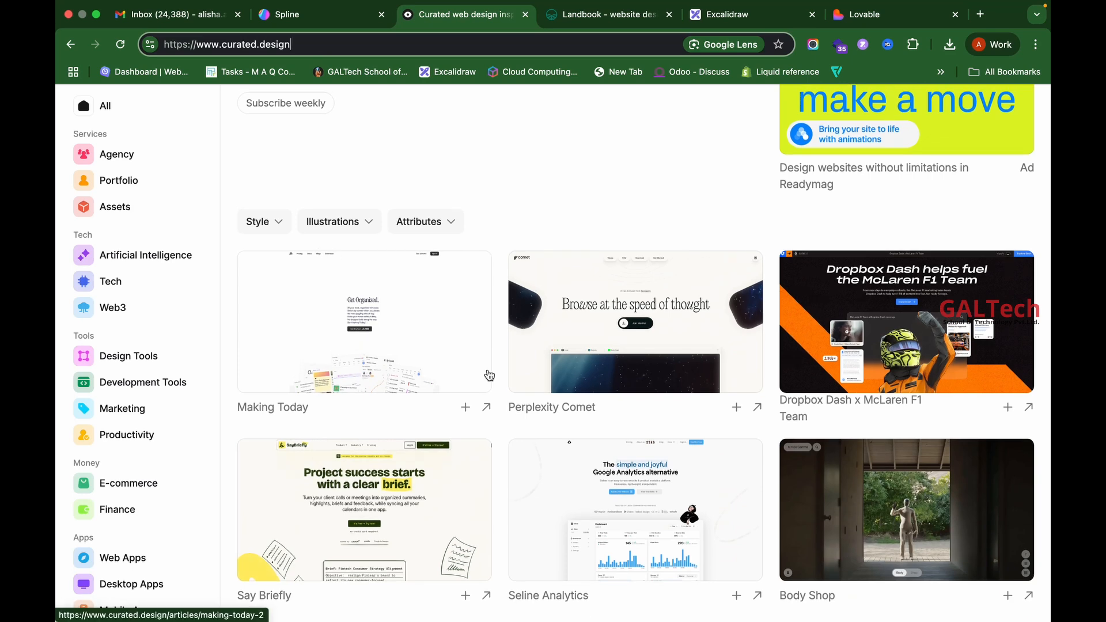
{"action": "scroll", "coordinate": [490, 376], "scroll_direction": "down", "scroll_amount": 8}
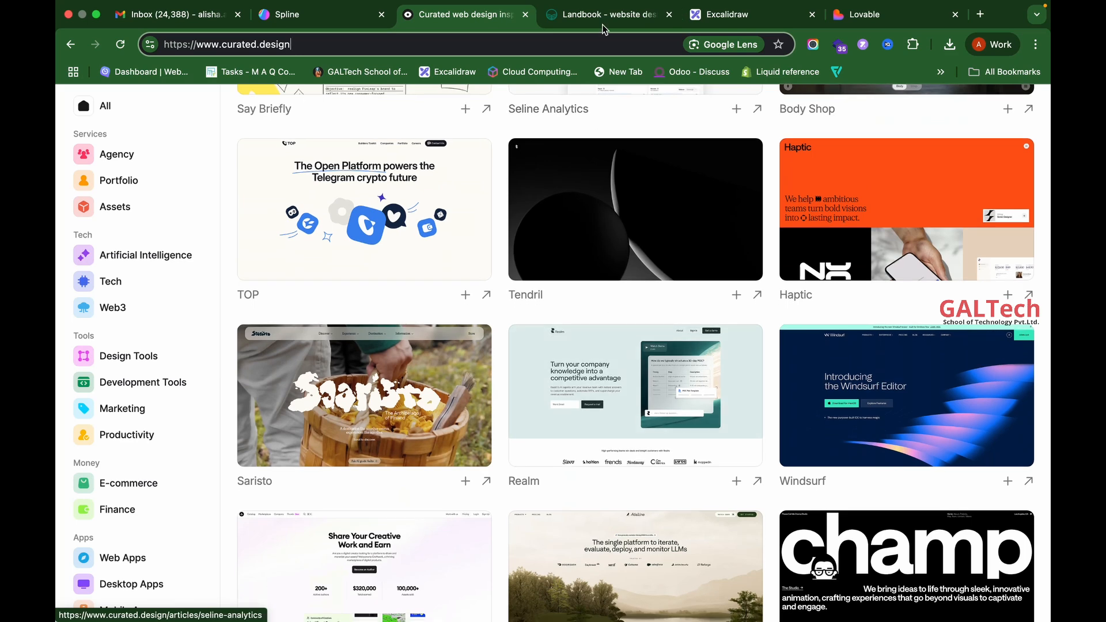
Browse the recently added websites on land-book.com and examine the Jupi landing page design.
{"action": "left_click", "coordinate": [603, 22]}
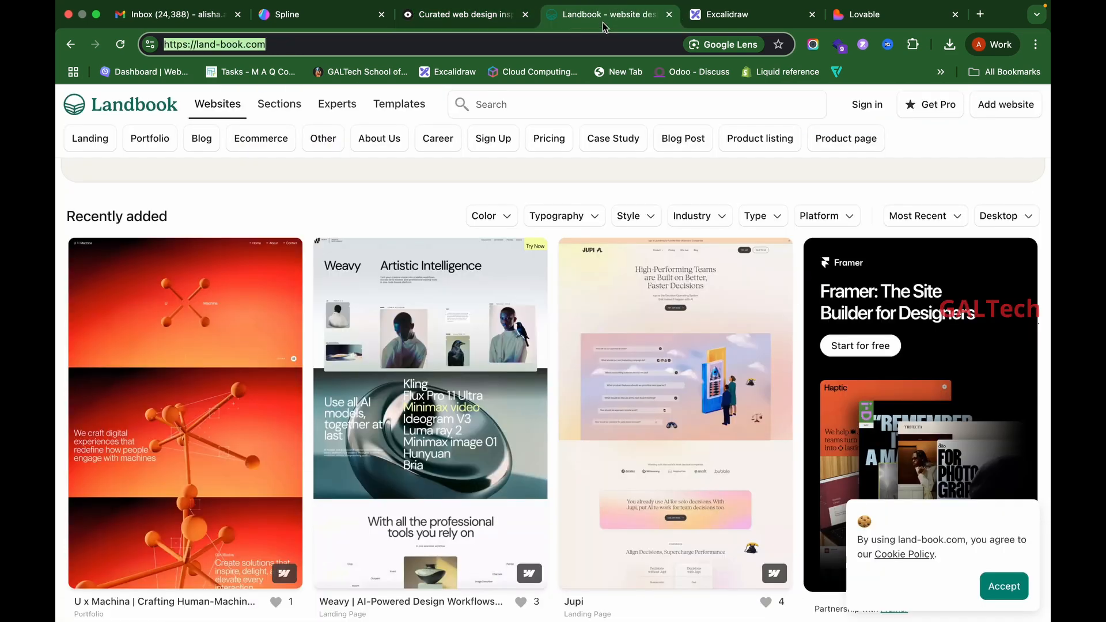
{"action": "left_click", "coordinate": [284, 47]}
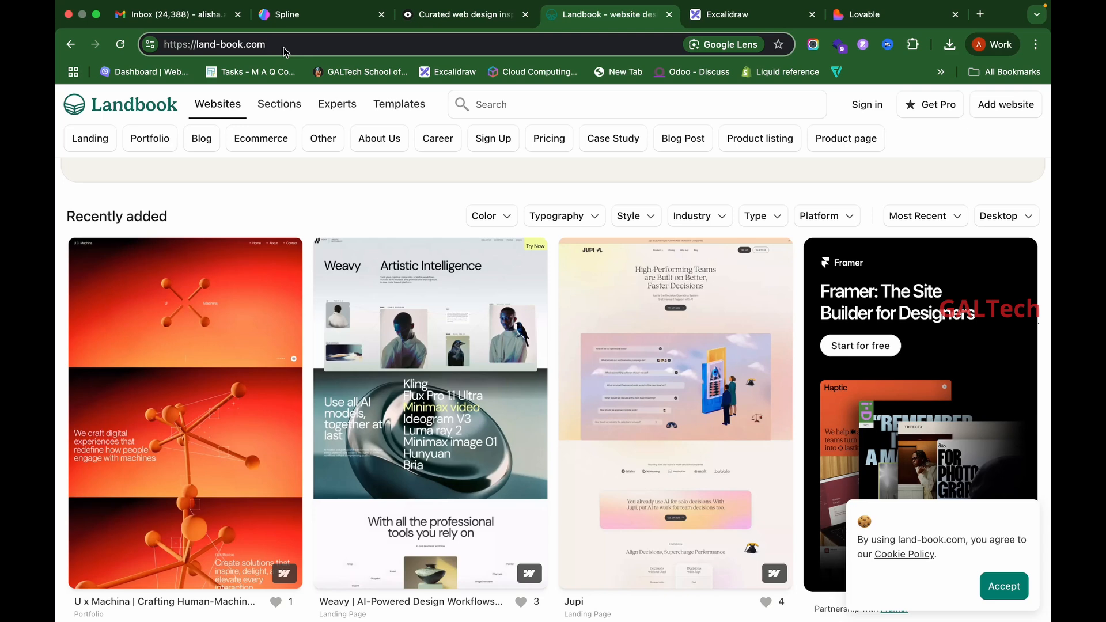
{"action": "scroll", "coordinate": [438, 376], "scroll_direction": "down", "scroll_amount": 2}
{"action": "scroll", "coordinate": [438, 376], "scroll_direction": "down", "scroll_amount": 5}
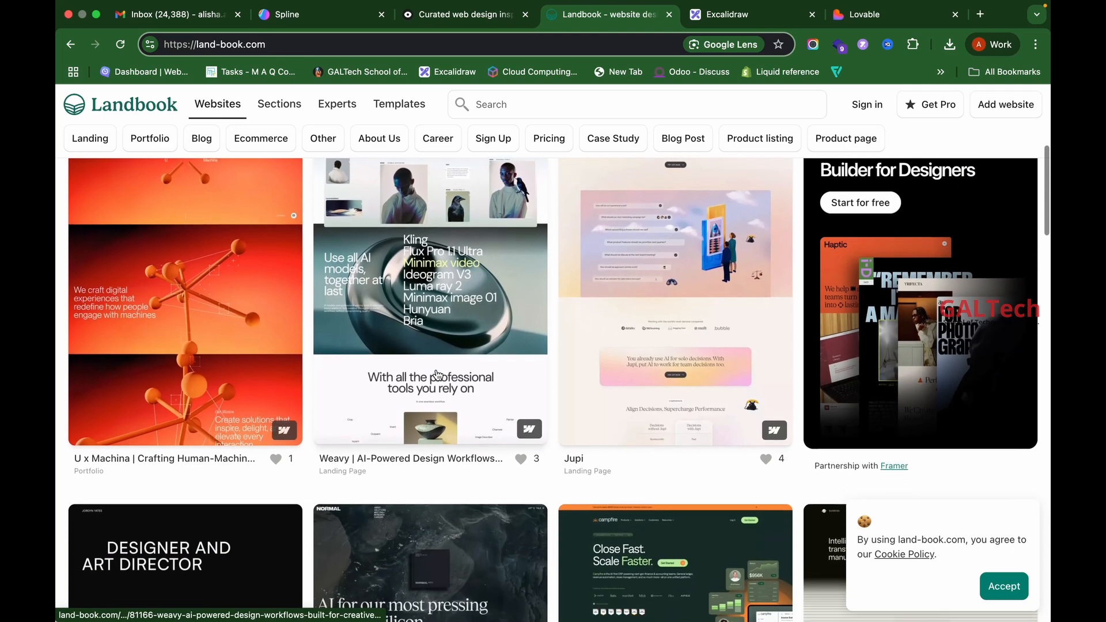
{"action": "left_click", "coordinate": [715, 270]}
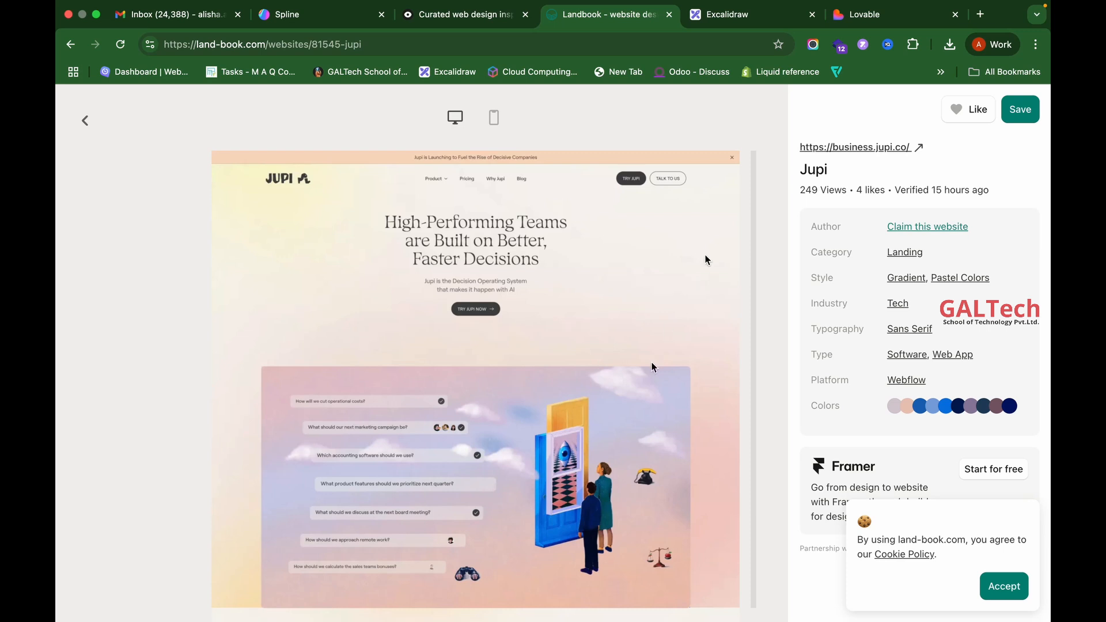
{"action": "scroll", "coordinate": [706, 261], "scroll_direction": "down", "scroll_amount": 5}
{"action": "scroll", "coordinate": [651, 367], "scroll_direction": "down", "scroll_amount": 8}
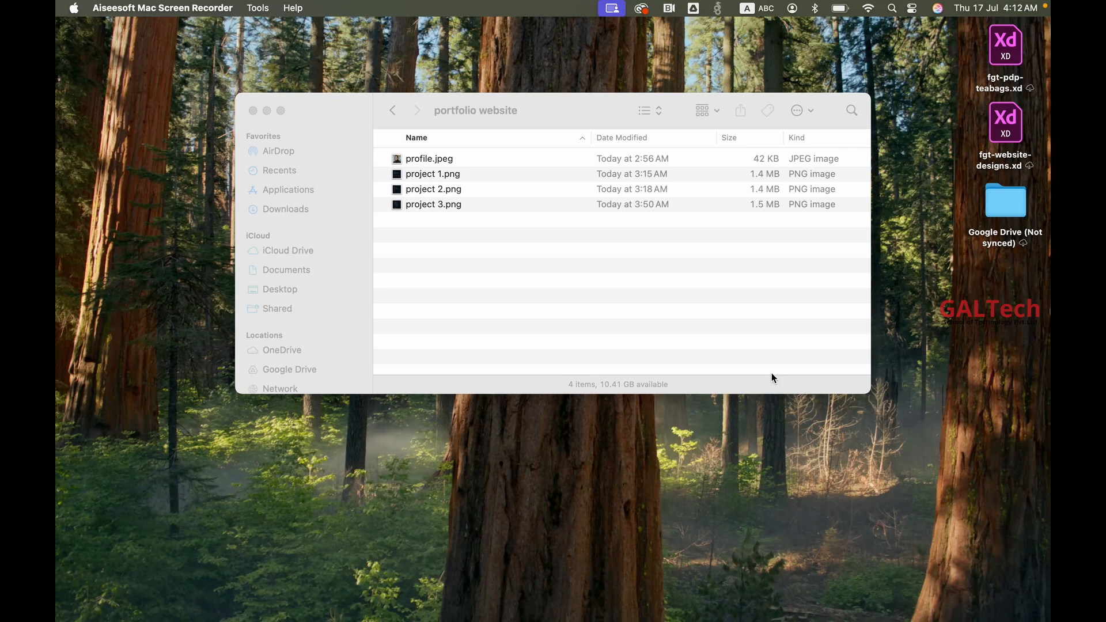
Look through the profile photo and the three project images in Finder's portfolio website folder.
{"action": "left_click", "coordinate": [506, 160]}
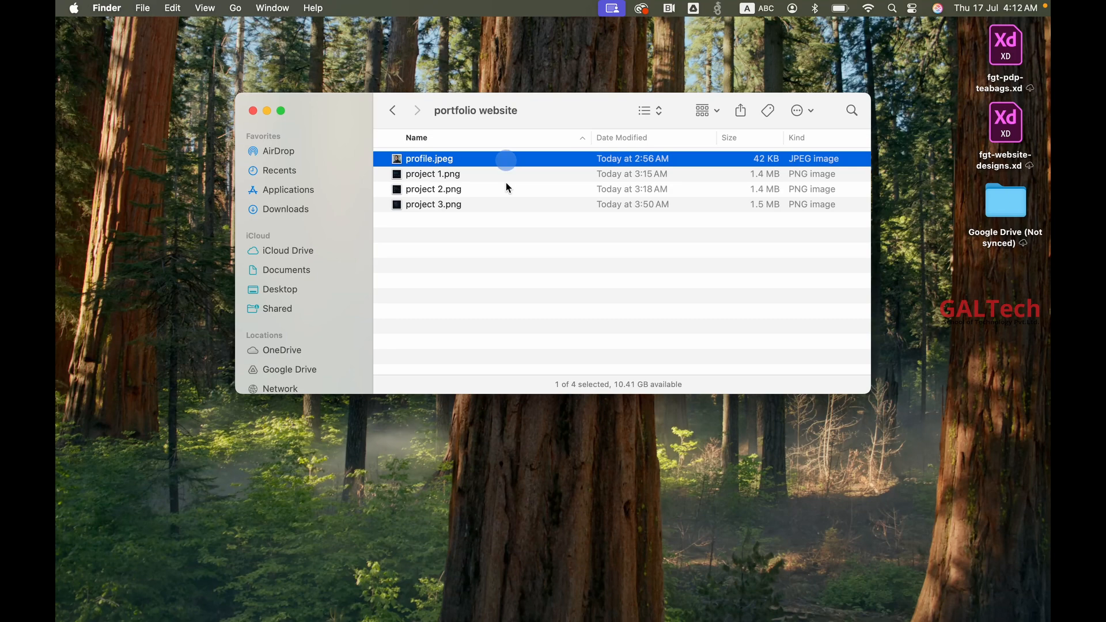
{"action": "left_click", "coordinate": [503, 177]}
{"action": "left_click", "coordinate": [501, 188]}
{"action": "left_click", "coordinate": [500, 204]}
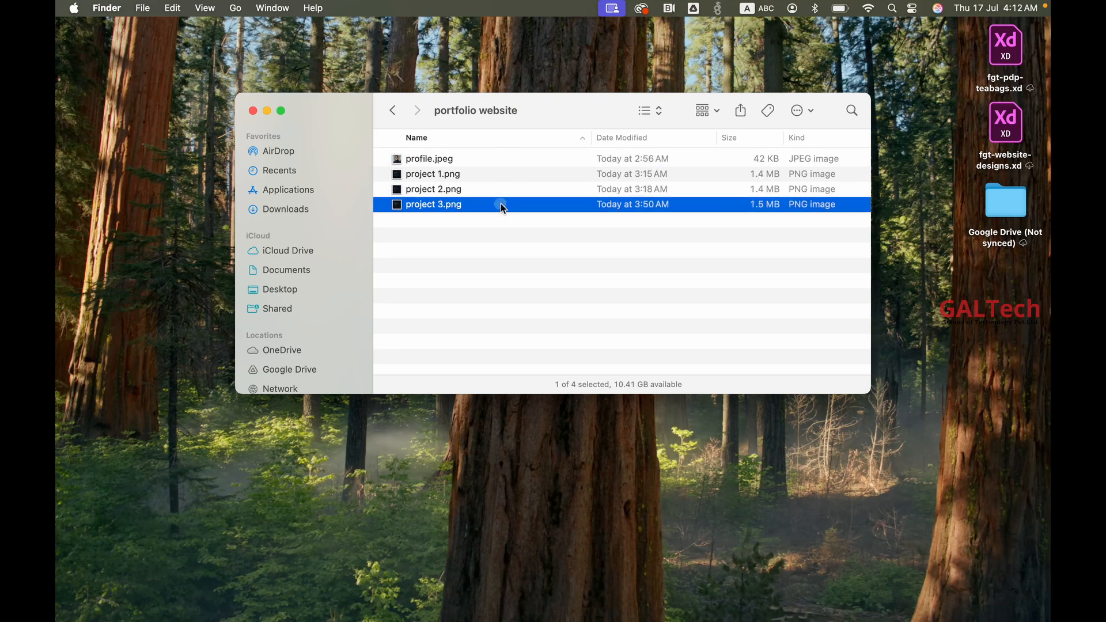
{"action": "left_click", "coordinate": [493, 163]}
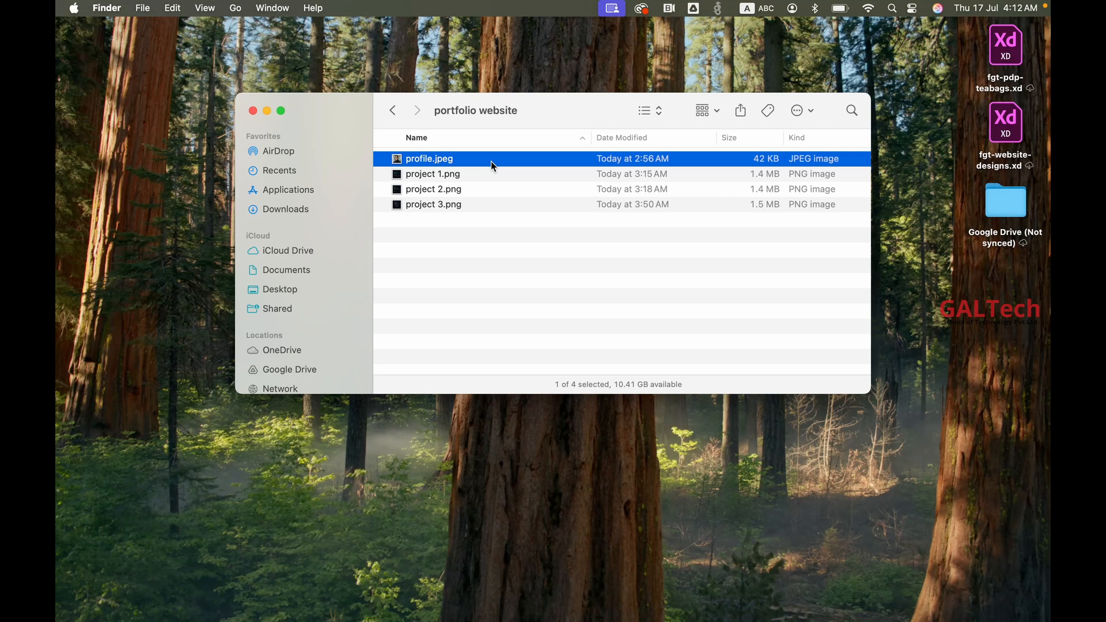
{"action": "left_click", "coordinate": [494, 173]}
{"action": "left_click", "coordinate": [494, 194]}
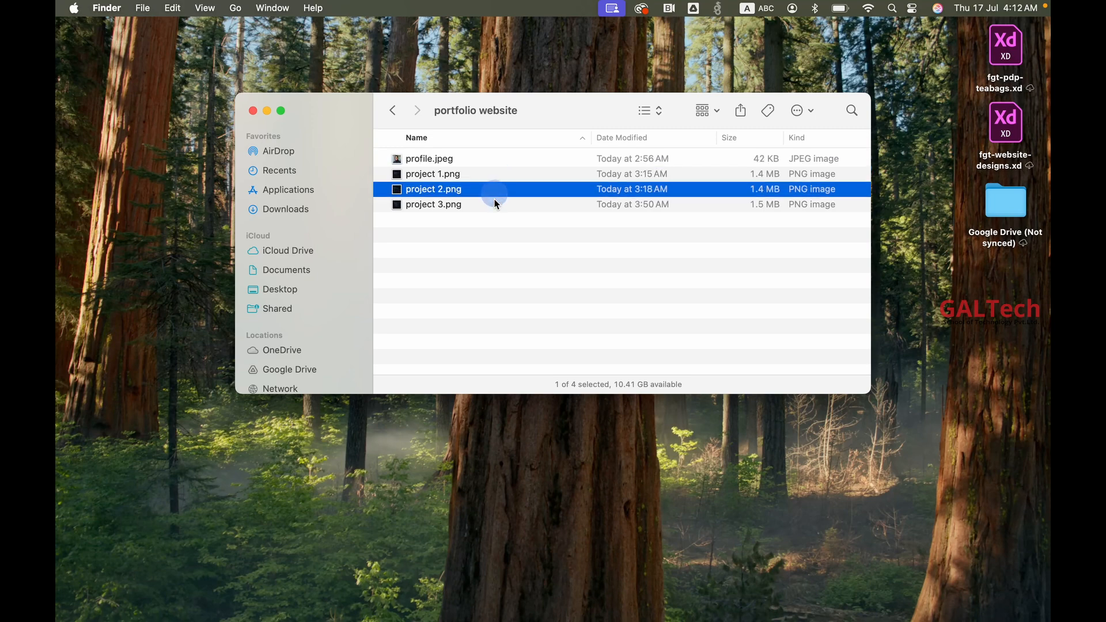
{"action": "left_click", "coordinate": [496, 201]}
{"action": "left_click", "coordinate": [494, 172]}
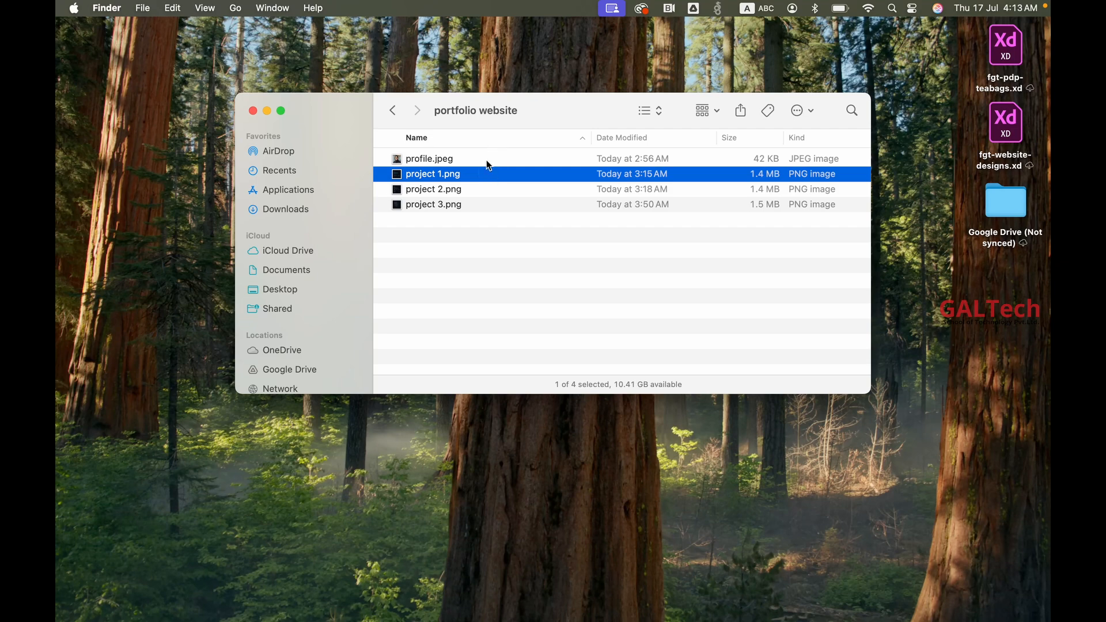
Switch to Lovable and attach profile.jpeg, project 1.png, project 2.png and project 3.png from the portfolio website folder to the prompt.
{"action": "key", "text": "ctrl+Up"}
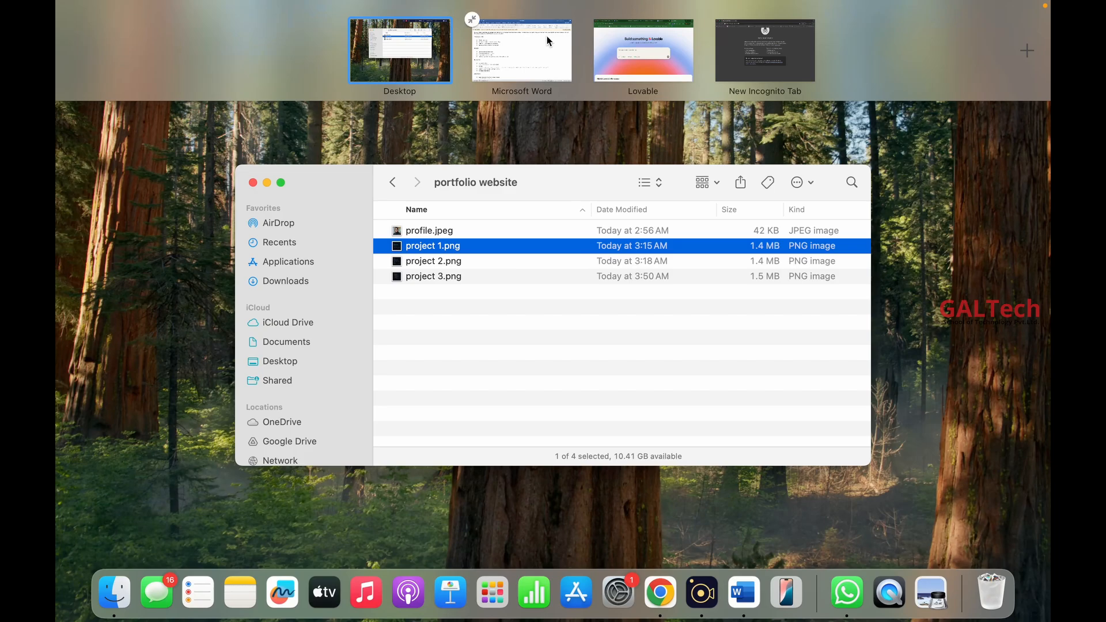
{"action": "left_click", "coordinate": [595, 53]}
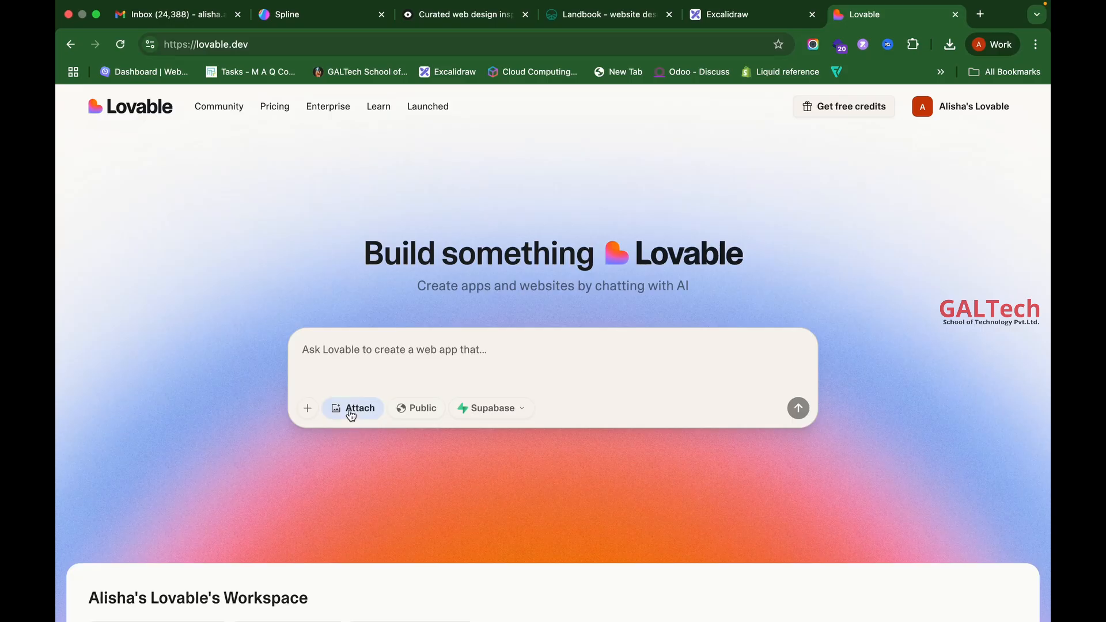
{"action": "left_click", "coordinate": [351, 410]}
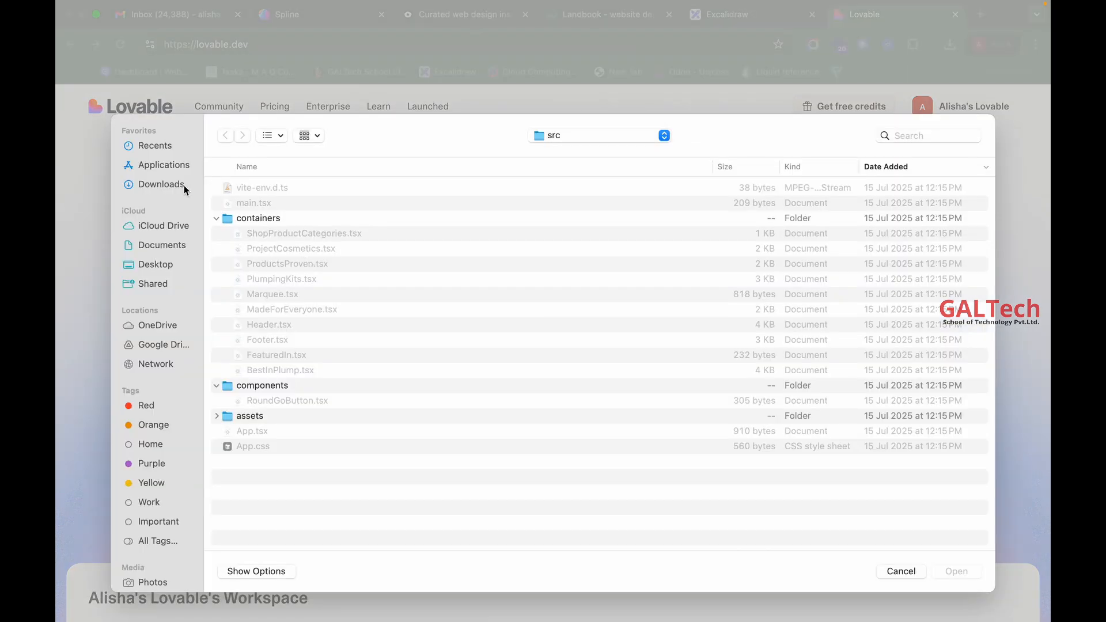
{"action": "left_click", "coordinate": [185, 185]}
{"action": "double_click", "coordinate": [269, 206]}
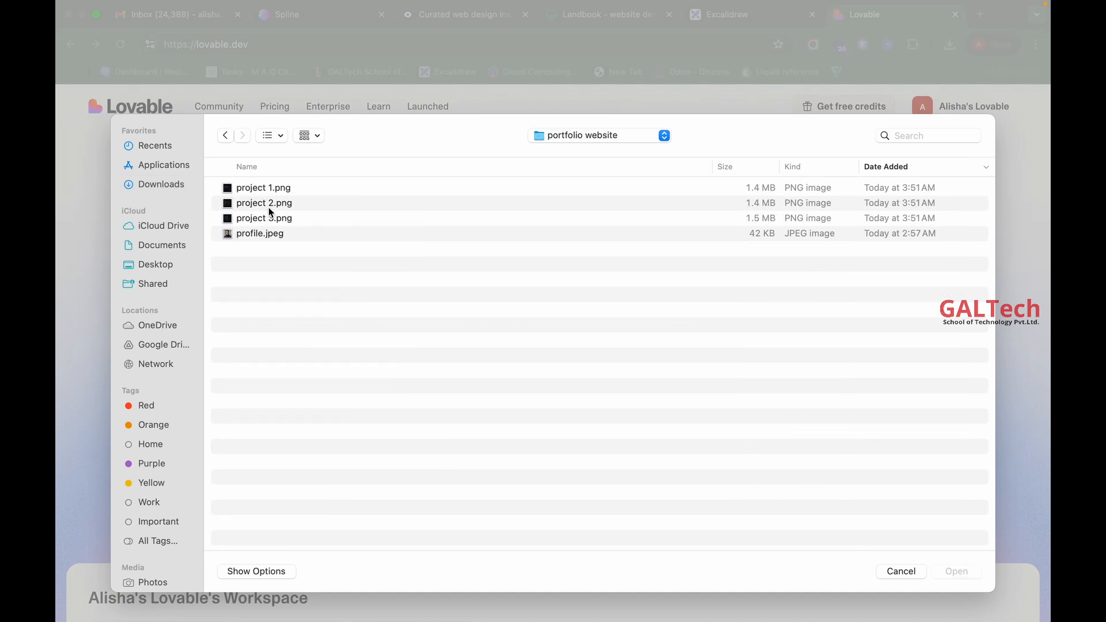
{"action": "left_click", "coordinate": [279, 233]}
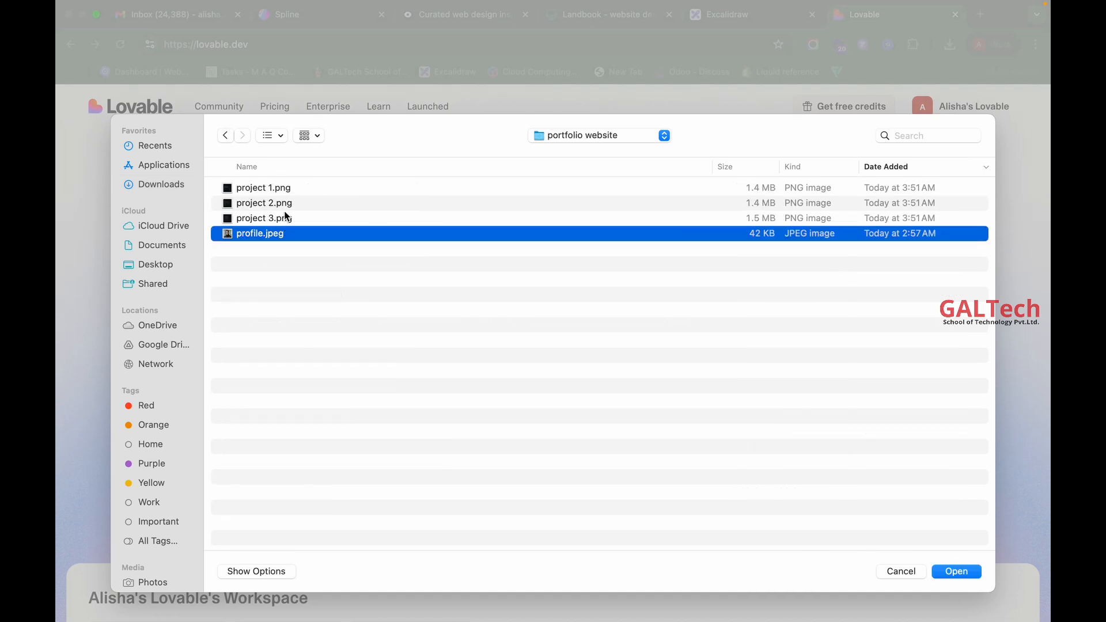
{"action": "left_click", "coordinate": [284, 219], "text": "shift"}
{"action": "left_click", "coordinate": [287, 210], "text": "shift"}
{"action": "left_click", "coordinate": [285, 188], "text": "shift"}
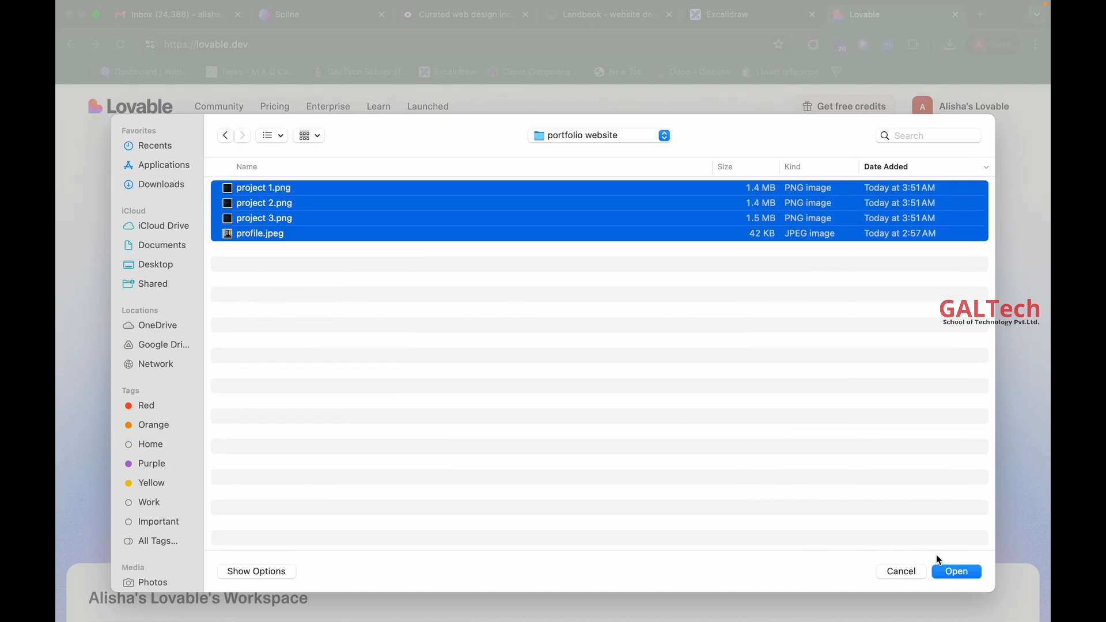
{"action": "left_click", "coordinate": [956, 572]}
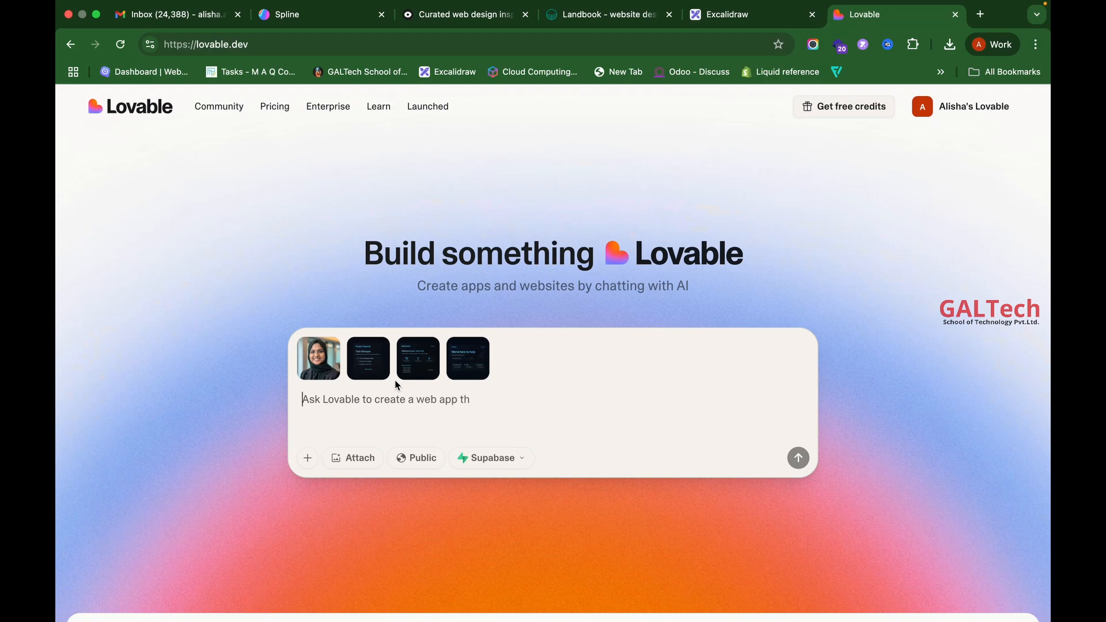
Switch to the Word document holding the website prompt and read its opening paragraph on the portfolio's purpose and visual theme.
{"action": "key", "text": "ctrl+Up"}
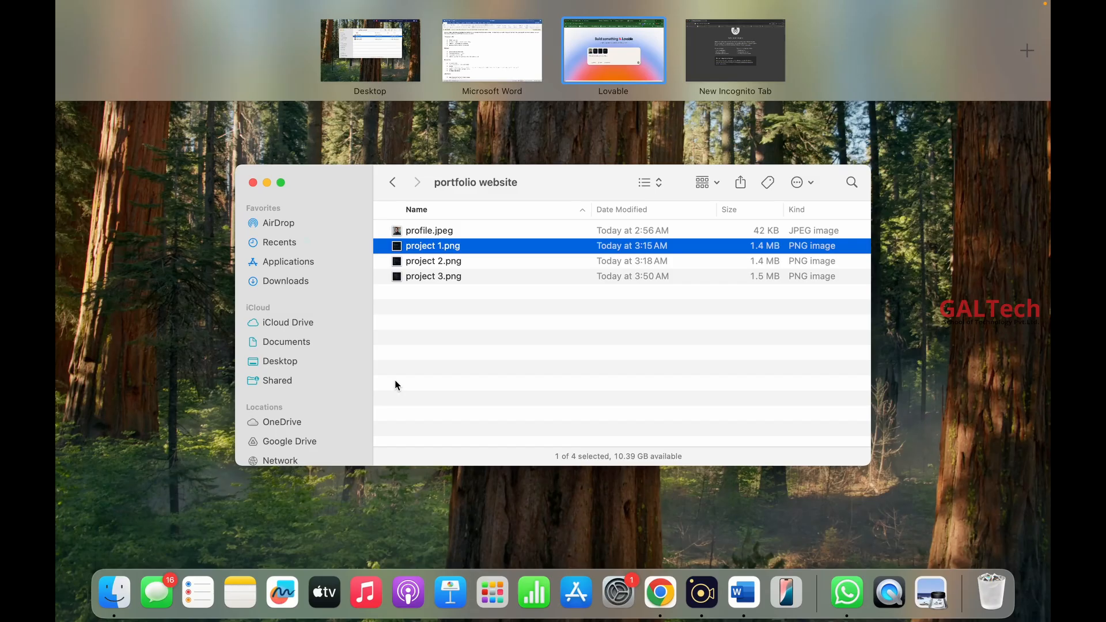
{"action": "left_click", "coordinate": [459, 74]}
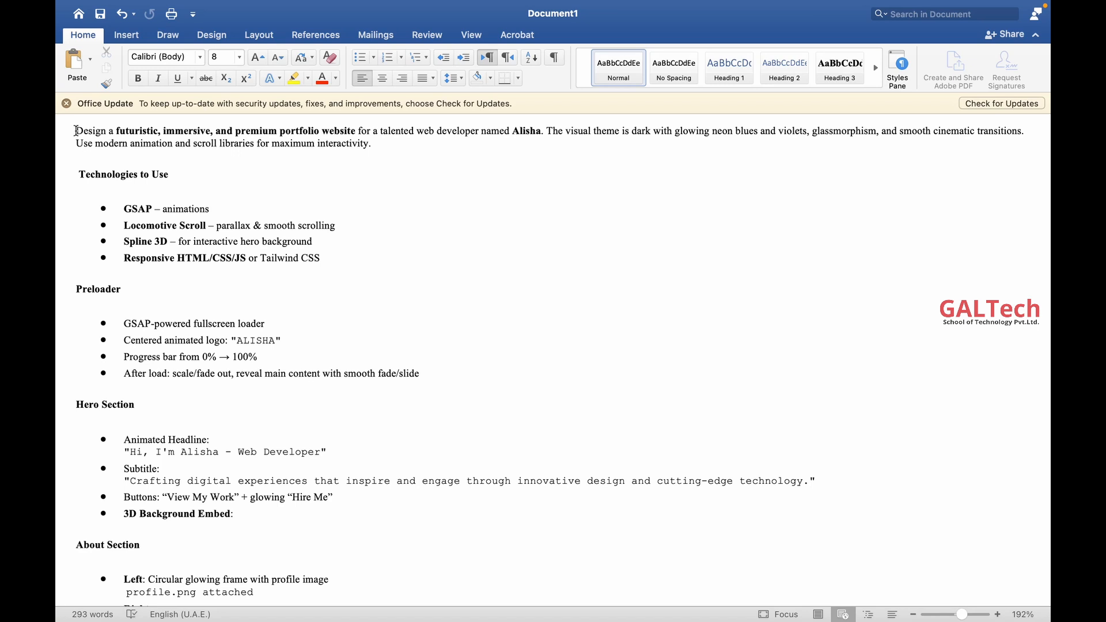
{"action": "left_click_drag", "start_coordinate": [75, 131], "coordinate": [271, 126]}
{"action": "left_click", "coordinate": [348, 128]}
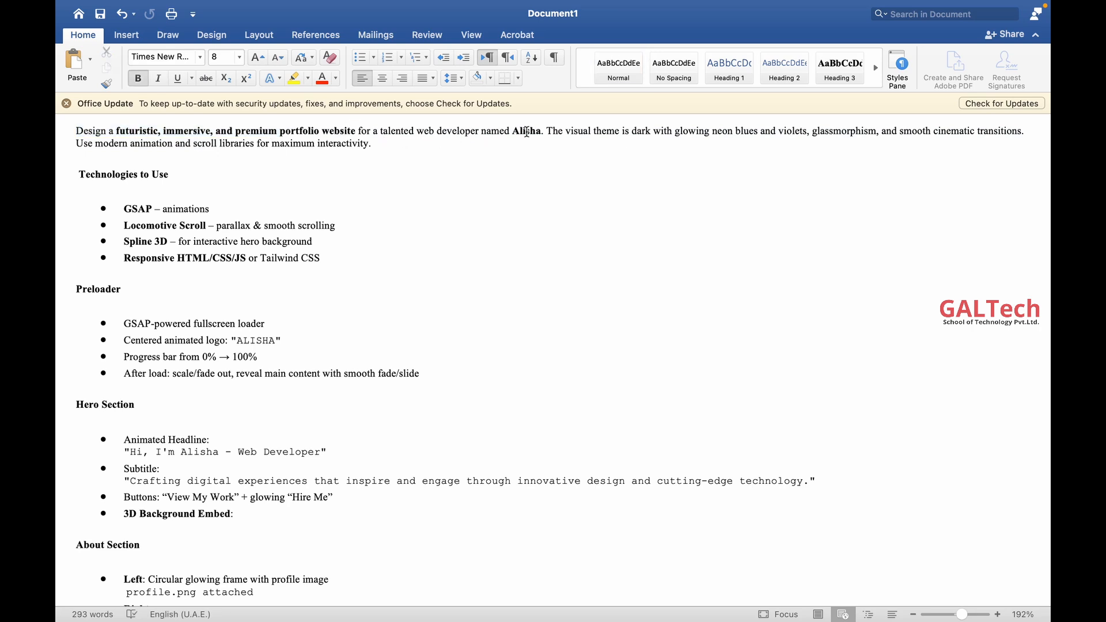
{"action": "left_click_drag", "start_coordinate": [513, 132], "coordinate": [540, 136]}
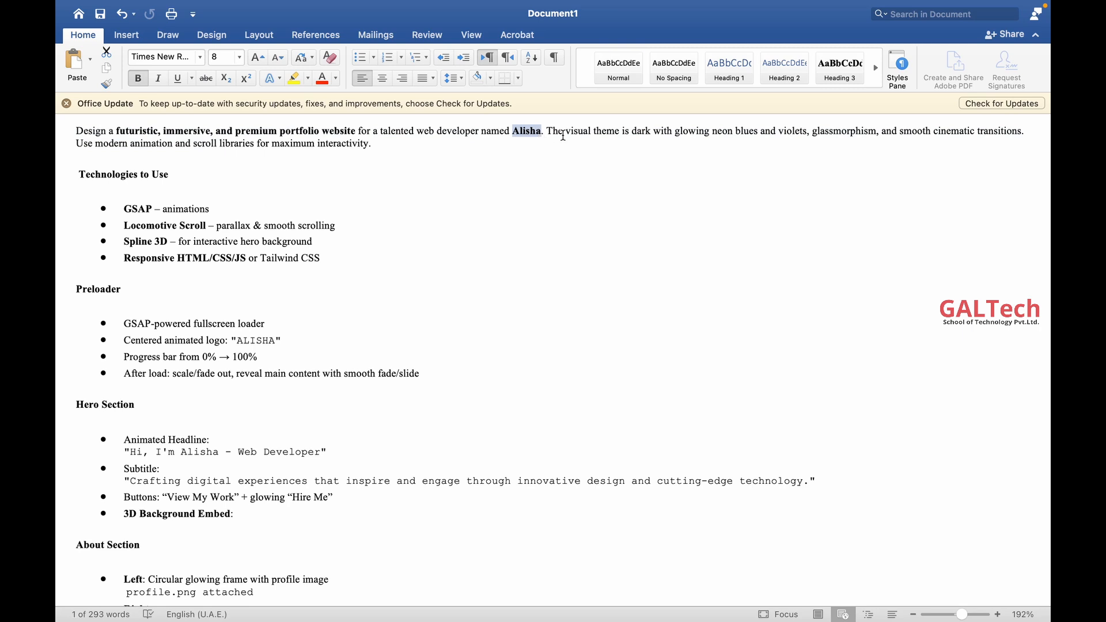
{"action": "left_click_drag", "start_coordinate": [563, 134], "coordinate": [713, 153]}
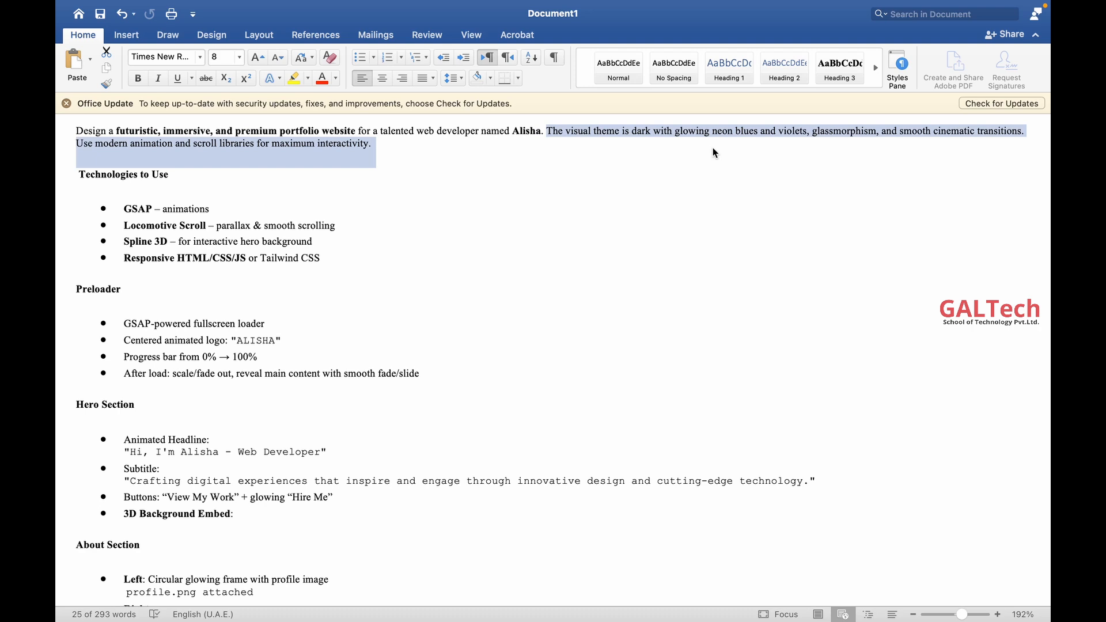
Review the Technologies to Use list in the prompt, from GSAP and Locomotive Scroll to Spline 3D and responsive HTML/CSS/JS.
{"action": "left_click_drag", "start_coordinate": [208, 210], "coordinate": [131, 209]}
{"action": "left_click", "coordinate": [125, 211]}
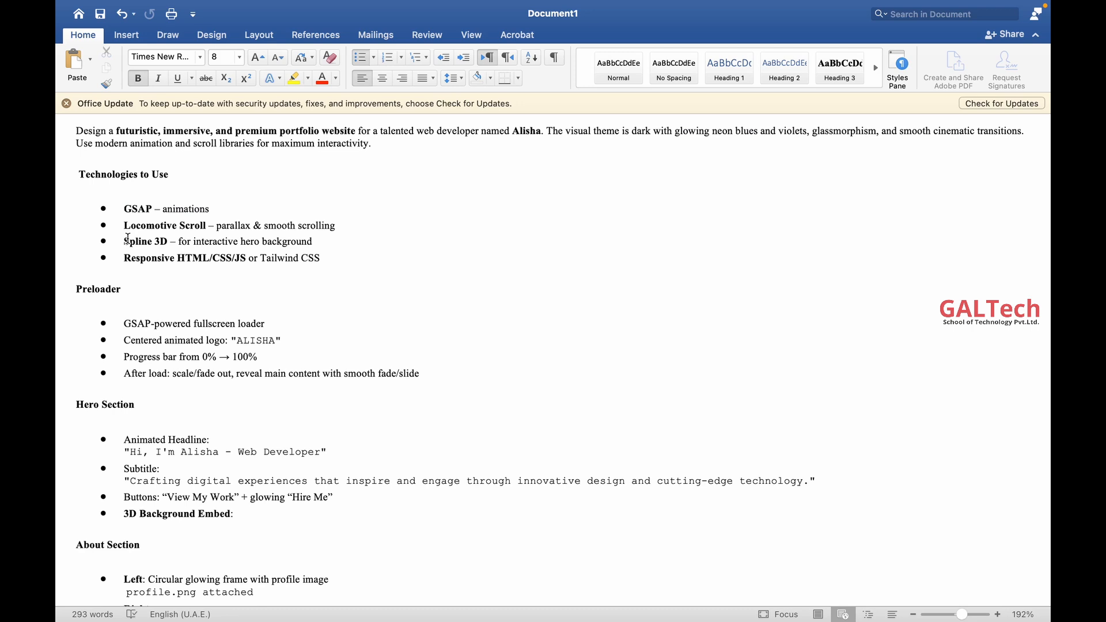
{"action": "left_click_drag", "start_coordinate": [128, 238], "coordinate": [161, 245]}
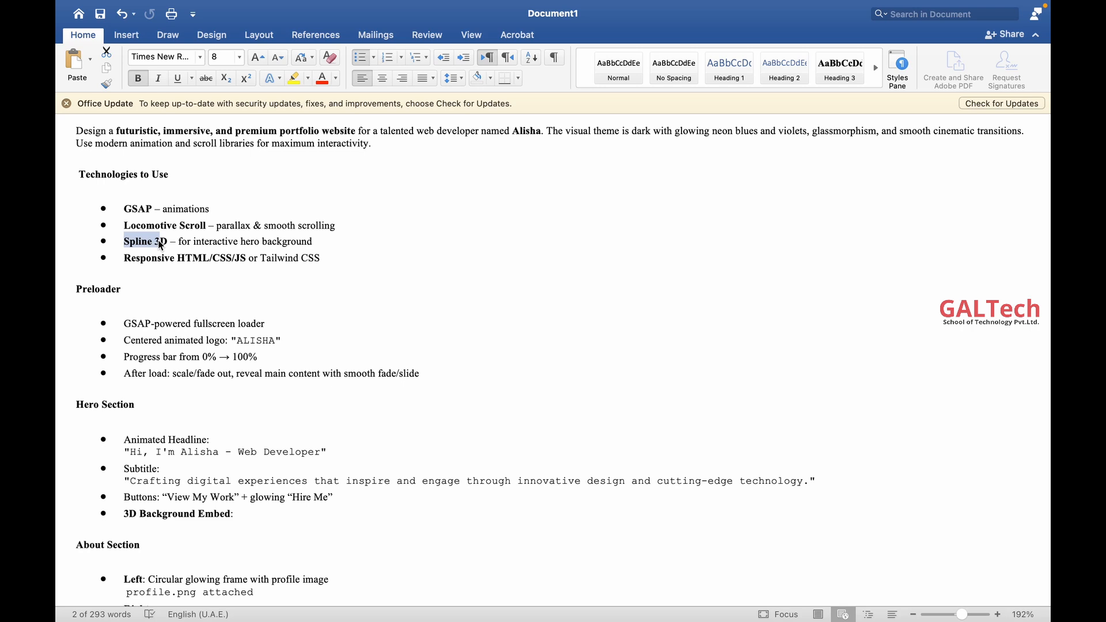
{"action": "left_click", "coordinate": [168, 242]}
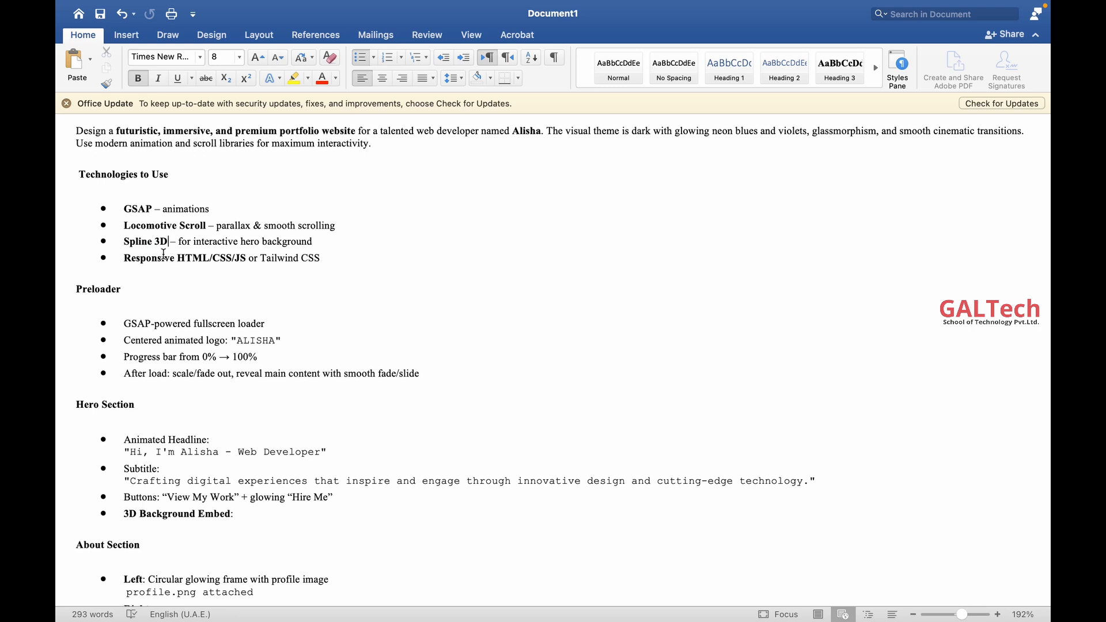
{"action": "left_click_drag", "start_coordinate": [165, 253], "coordinate": [311, 241]}
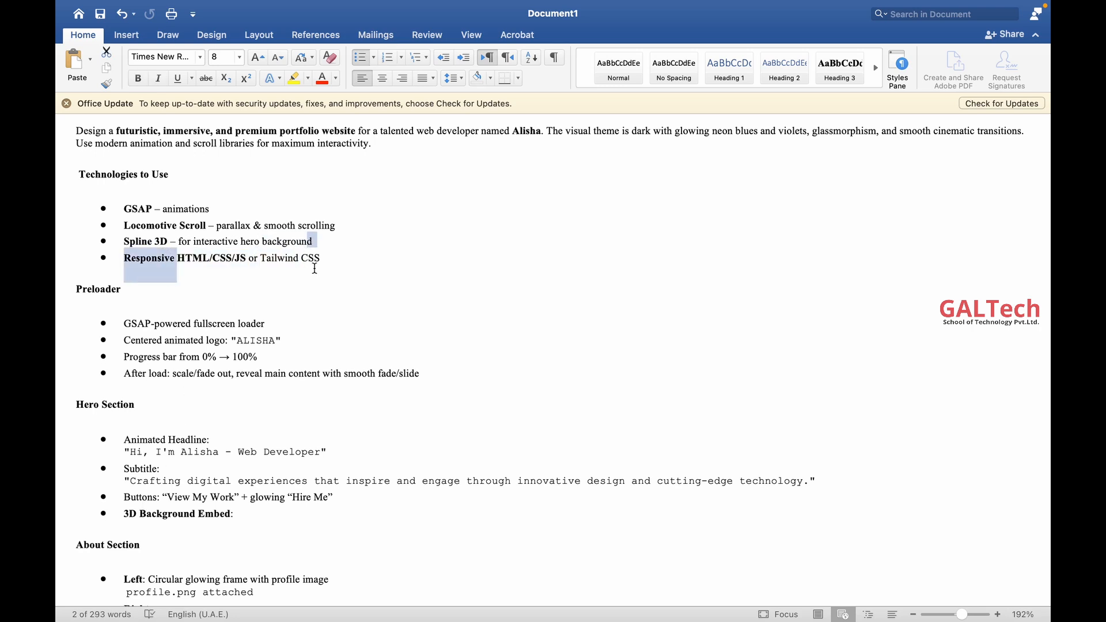
Read the Preloader and Hero Section requirements, including the loader, logo, progress bar and animated headline.
{"action": "scroll", "coordinate": [148, 246], "scroll_direction": "down", "scroll_amount": 2}
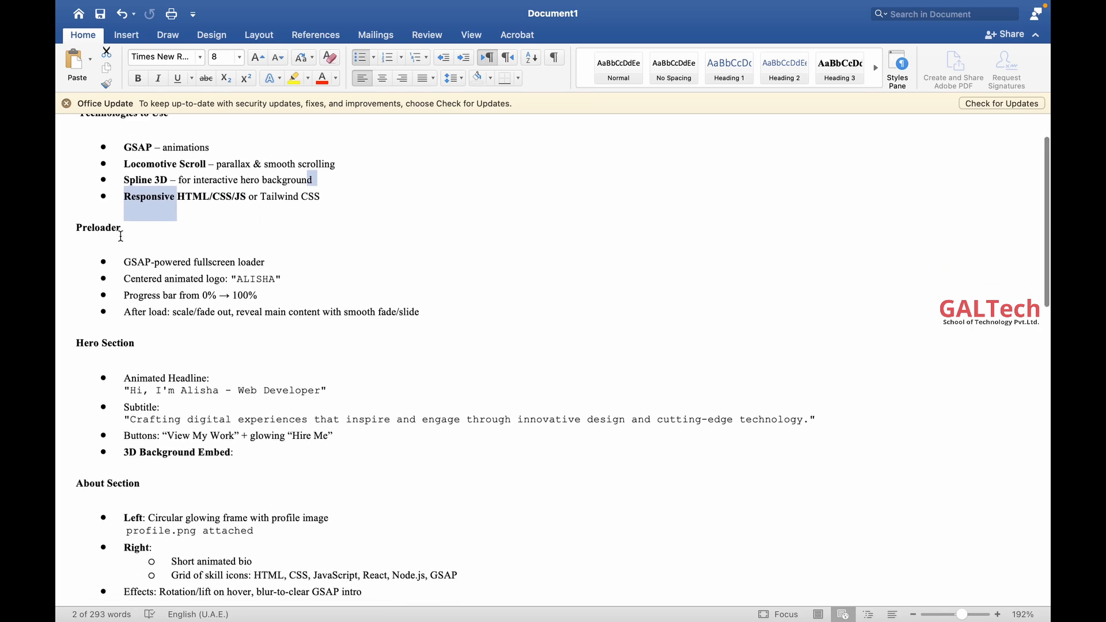
{"action": "left_click_drag", "start_coordinate": [125, 263], "coordinate": [259, 267]}
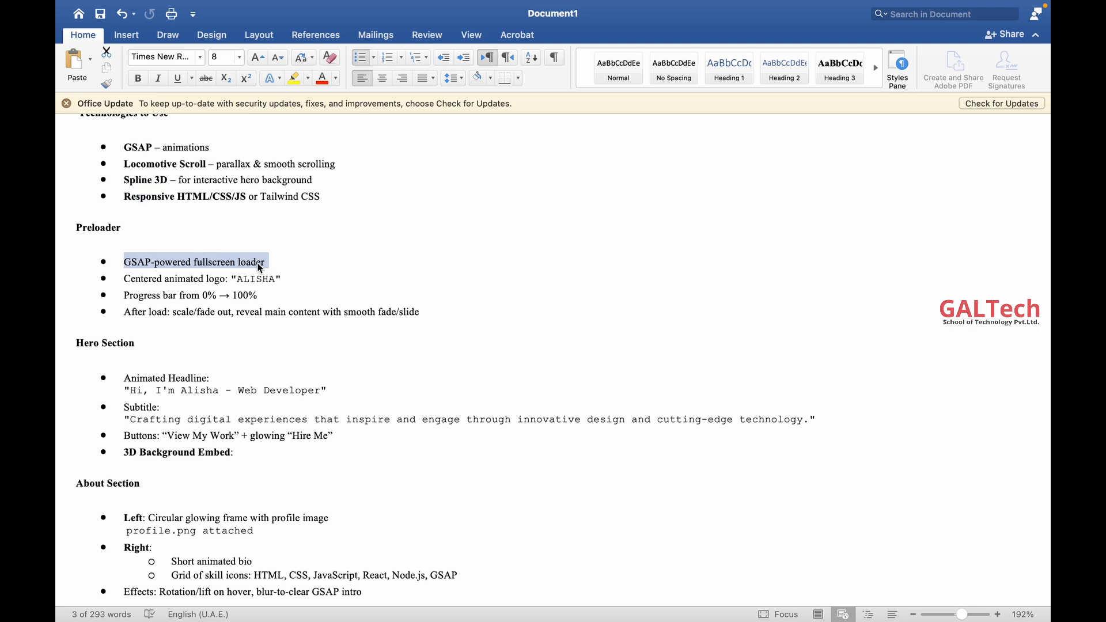
{"action": "left_click_drag", "start_coordinate": [237, 279], "coordinate": [276, 275]}
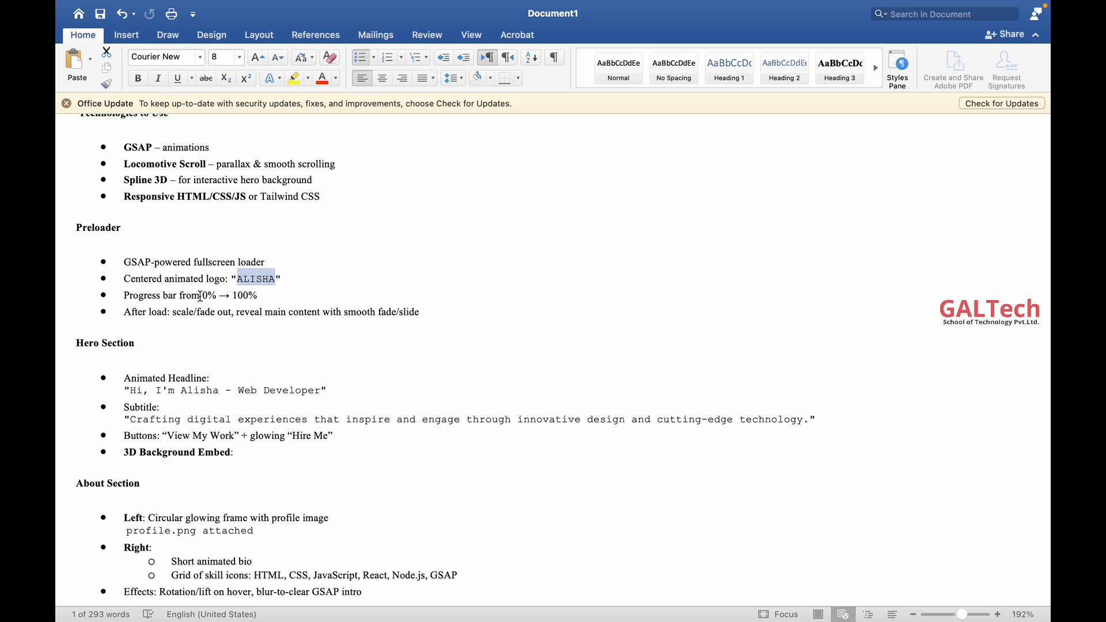
{"action": "left_click_drag", "start_coordinate": [200, 296], "coordinate": [271, 300]}
{"action": "left_click", "coordinate": [270, 300]}
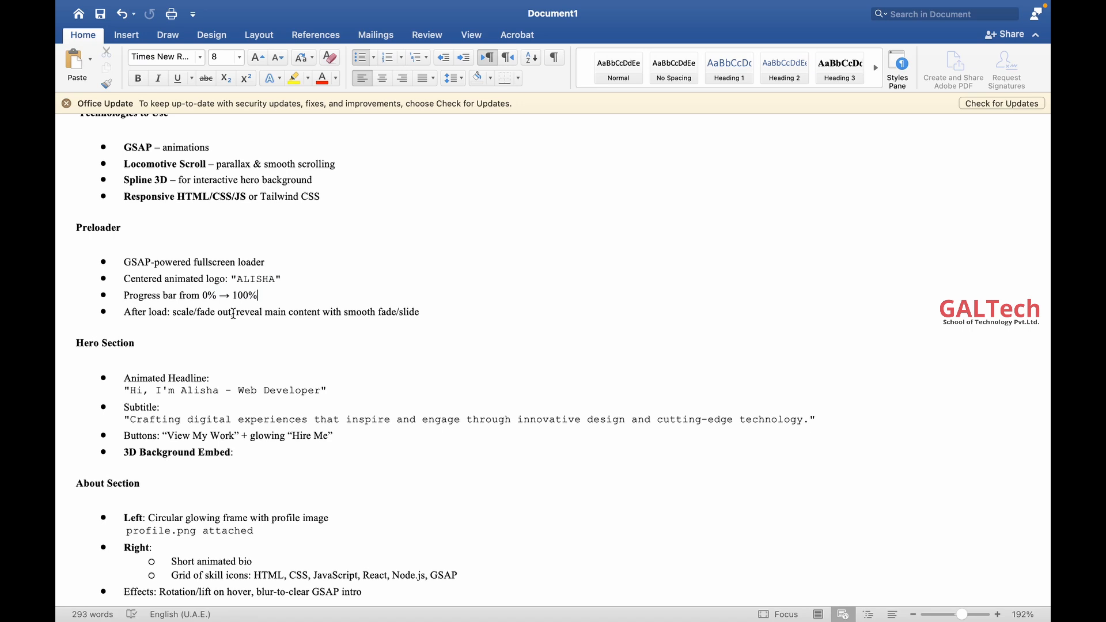
{"action": "scroll", "coordinate": [326, 313], "scroll_direction": "down", "scroll_amount": 3}
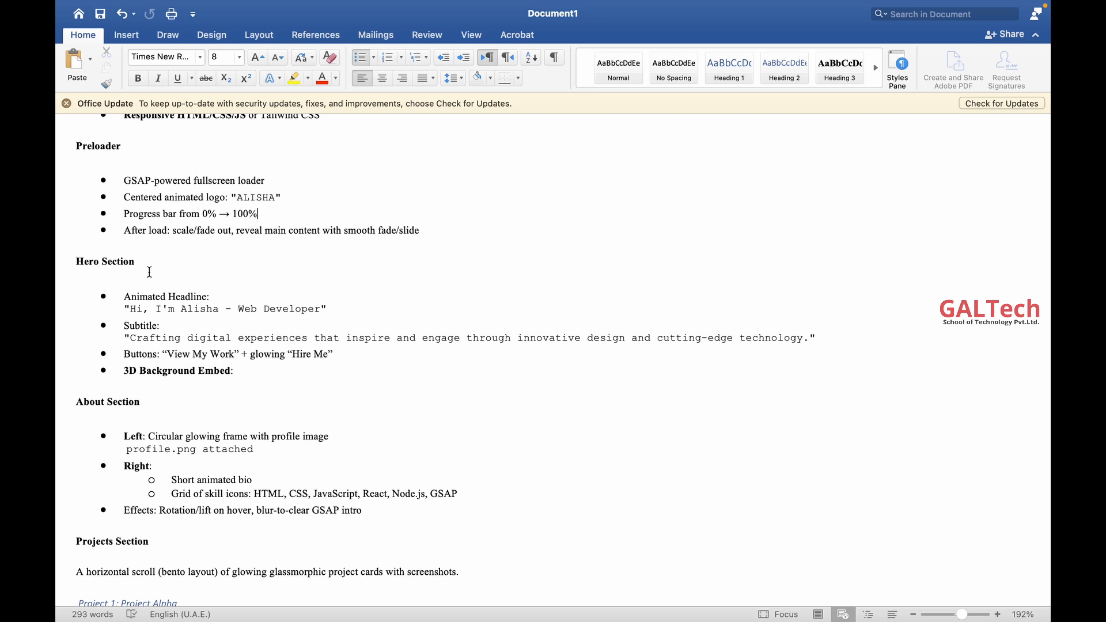
{"action": "left_click_drag", "start_coordinate": [142, 262], "coordinate": [78, 263]}
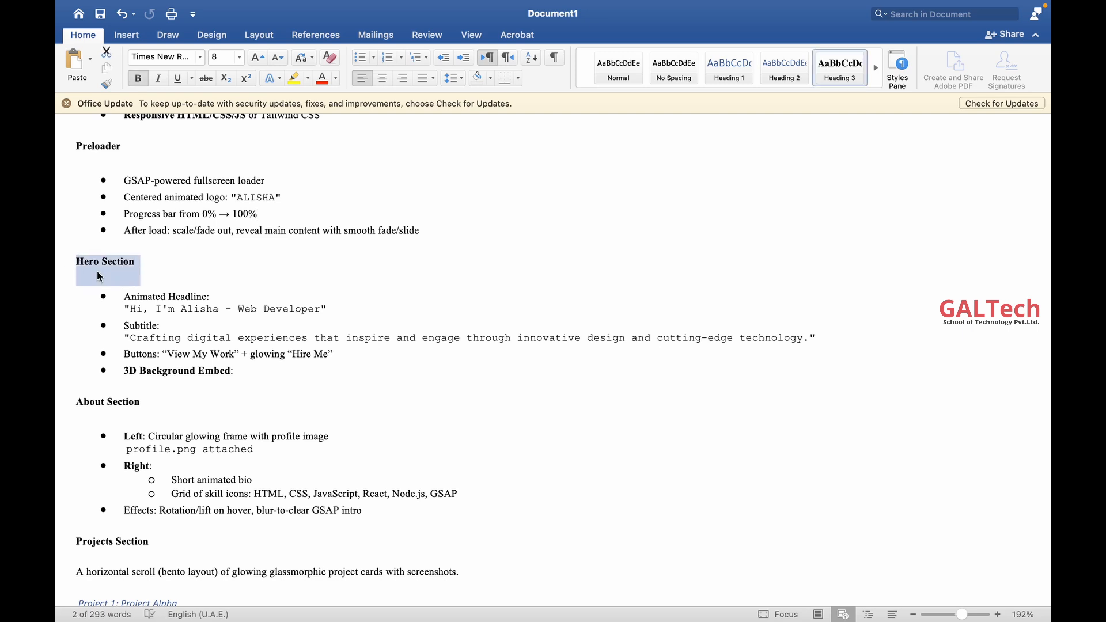
{"action": "left_click_drag", "start_coordinate": [125, 308], "coordinate": [173, 327]}
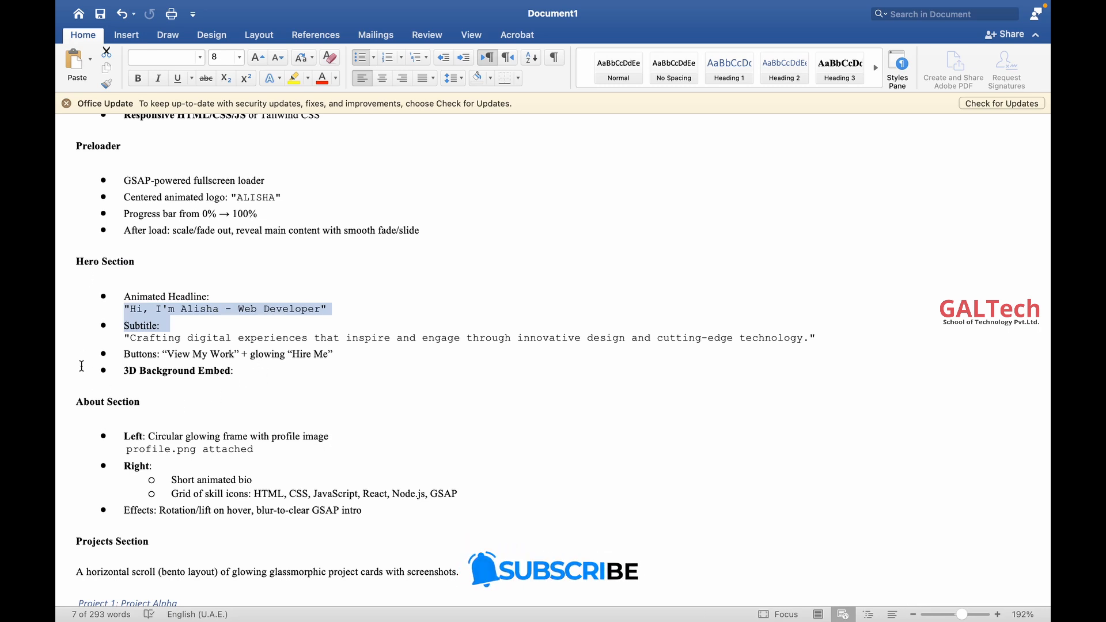
Examine the About Section requirements covering the framed profile image, short bio, skill icons and effects.
{"action": "triple_click", "coordinate": [73, 411]}
{"action": "scroll", "coordinate": [175, 405], "scroll_direction": "down", "scroll_amount": 3}
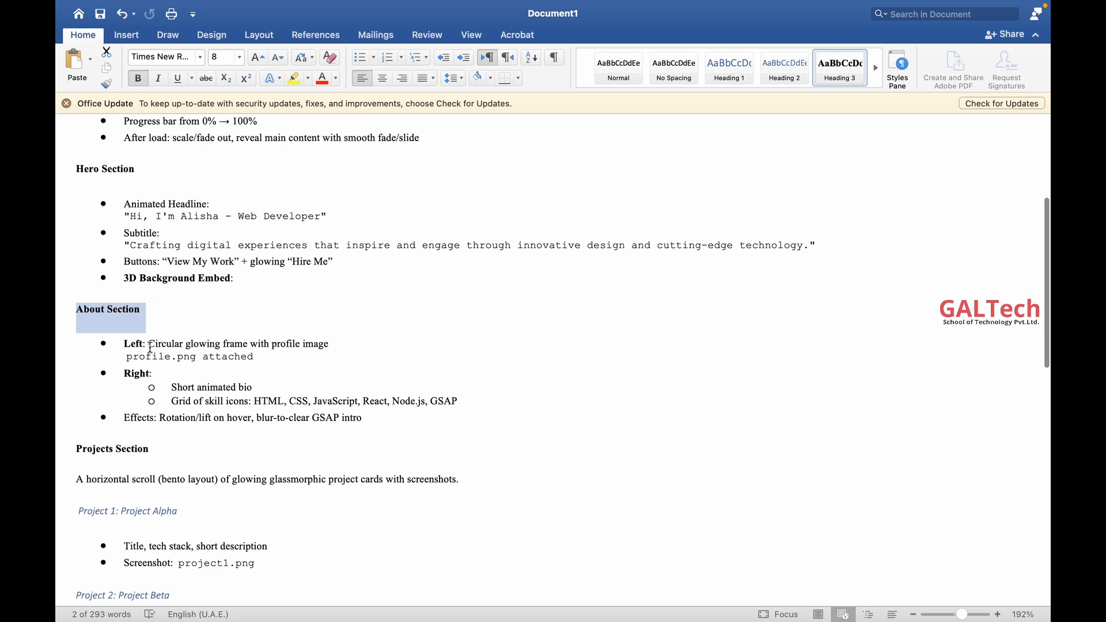
{"action": "left_click_drag", "start_coordinate": [151, 346], "coordinate": [320, 343]}
{"action": "left_click_drag", "start_coordinate": [127, 359], "coordinate": [264, 359]}
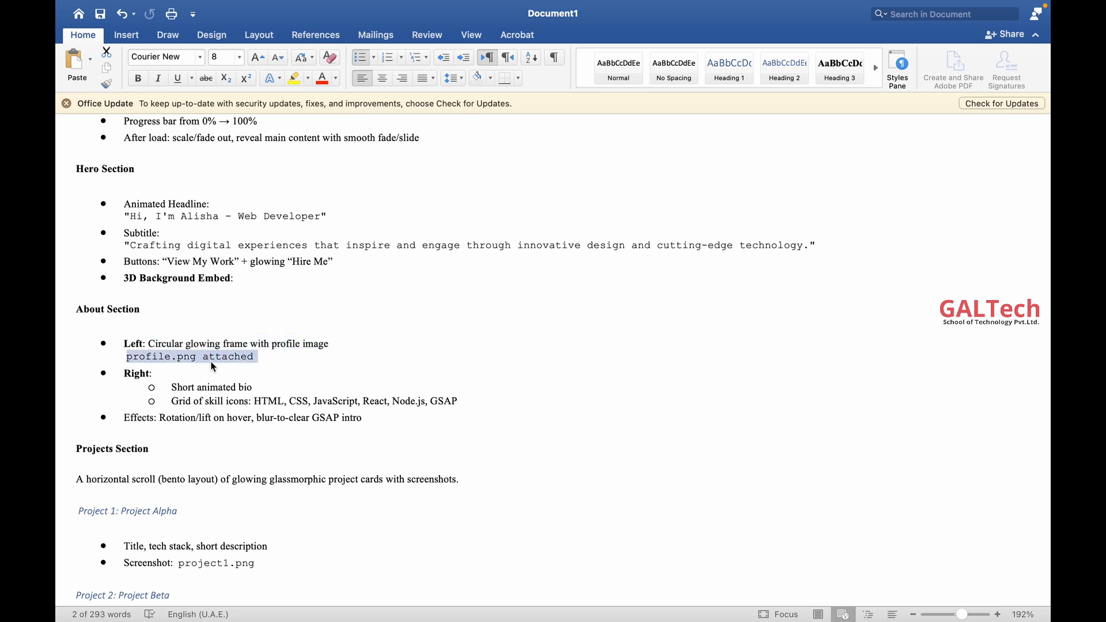
{"action": "left_click_drag", "start_coordinate": [191, 360], "coordinate": [149, 360]}
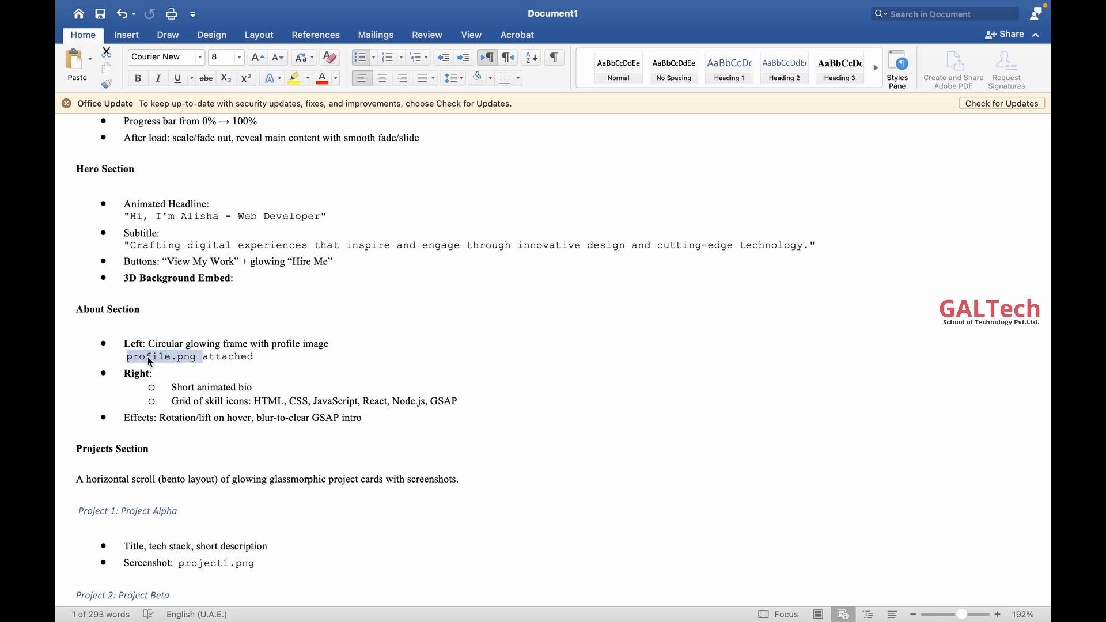
{"action": "scroll", "coordinate": [148, 361], "scroll_direction": "down", "scroll_amount": 1}
{"action": "left_click_drag", "start_coordinate": [131, 363], "coordinate": [331, 395]}
Go through the Projects Section requirements, checking the card layout and the screenshot file named for each of the three projects.
{"action": "scroll", "coordinate": [331, 395], "scroll_direction": "down", "scroll_amount": 3}
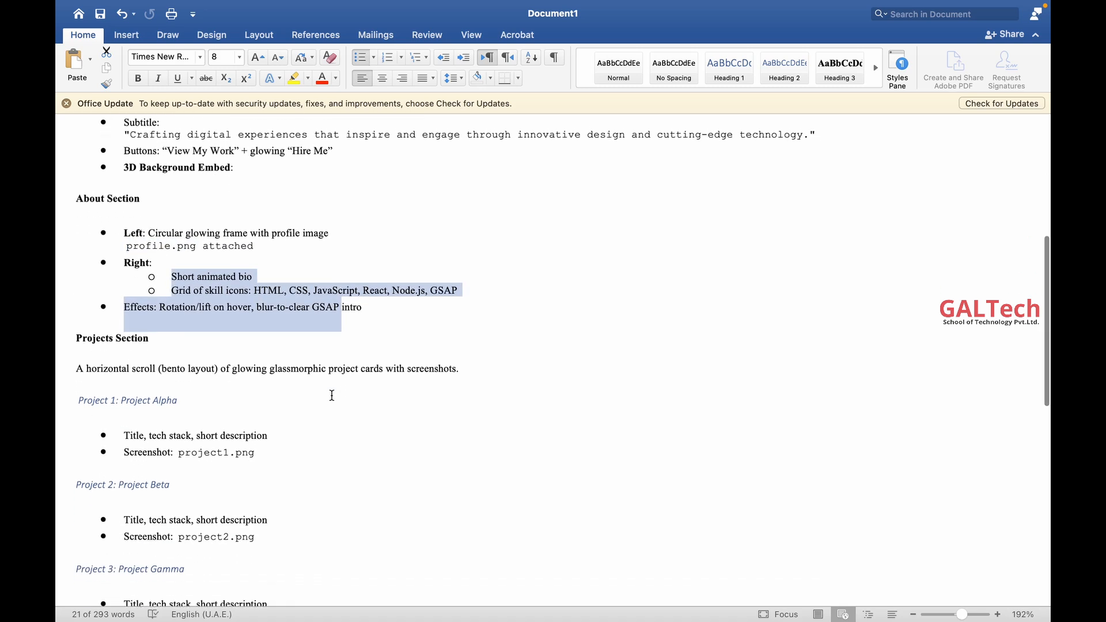
{"action": "left_click_drag", "start_coordinate": [77, 332], "coordinate": [170, 331]}
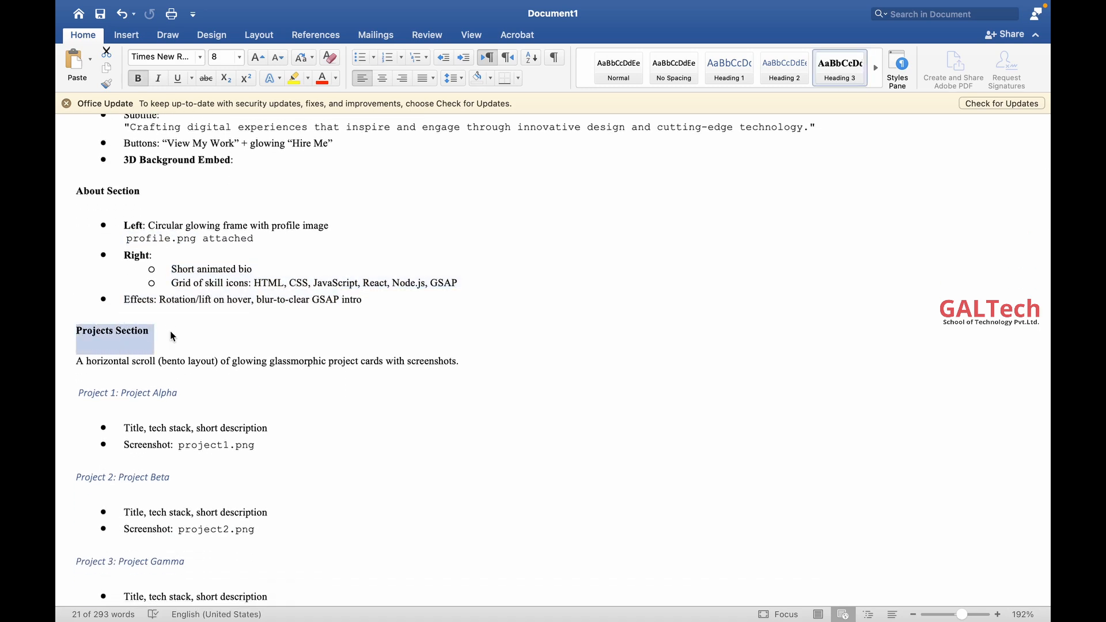
{"action": "scroll", "coordinate": [186, 374], "scroll_direction": "down", "scroll_amount": 1}
{"action": "left_click_drag", "start_coordinate": [79, 368], "coordinate": [277, 389]}
{"action": "left_click", "coordinate": [169, 369]}
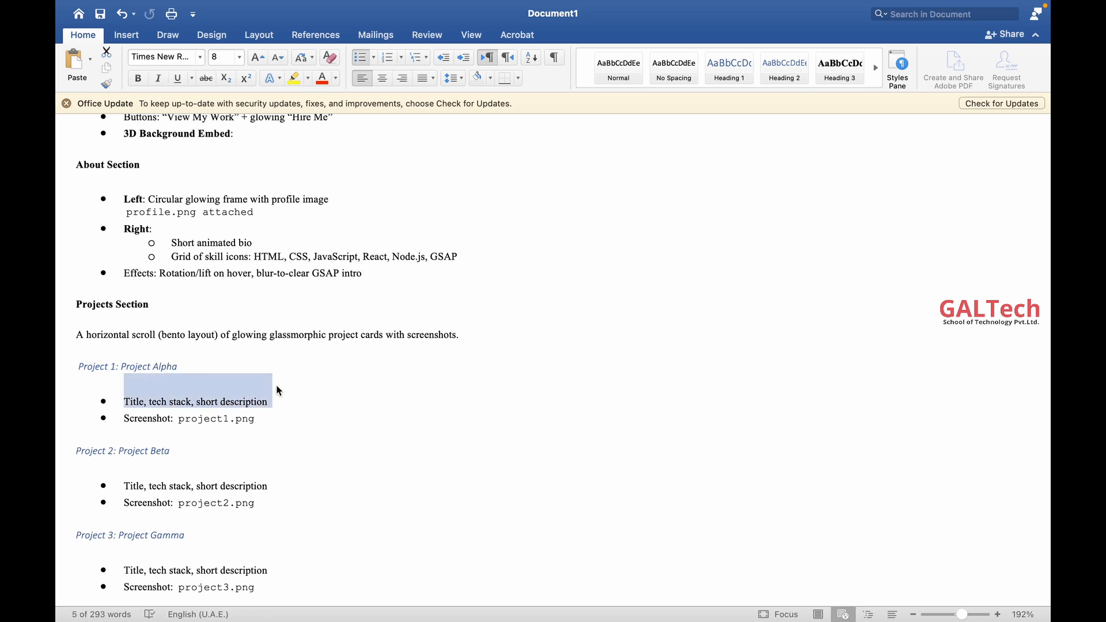
{"action": "scroll", "coordinate": [277, 390], "scroll_direction": "down", "scroll_amount": 1}
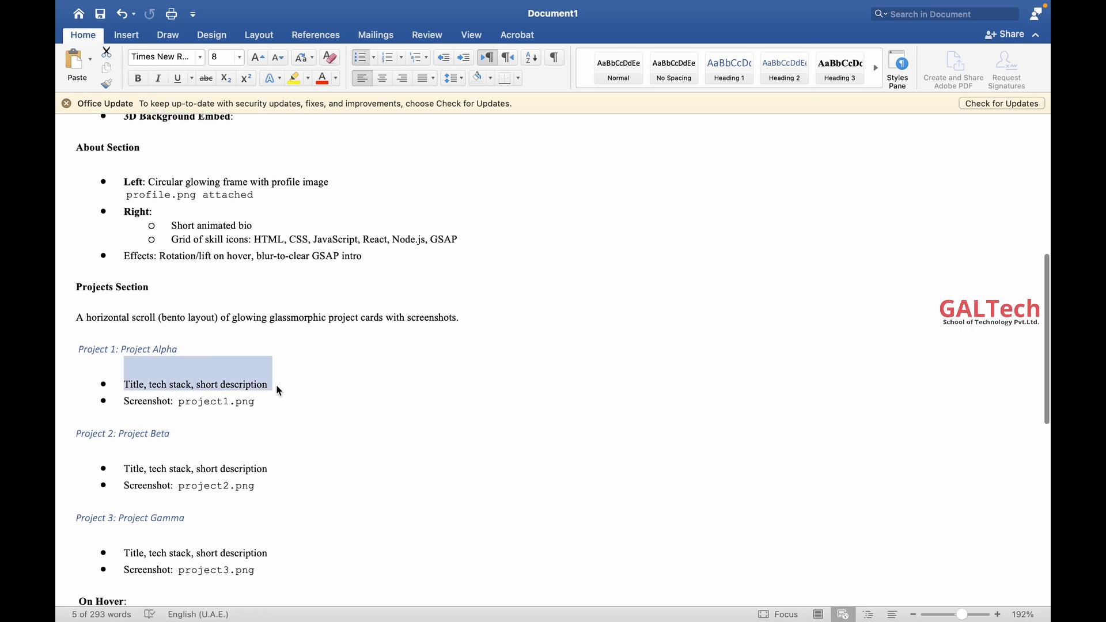
{"action": "left_click_drag", "start_coordinate": [258, 389], "coordinate": [178, 396]}
{"action": "left_click", "coordinate": [177, 395]}
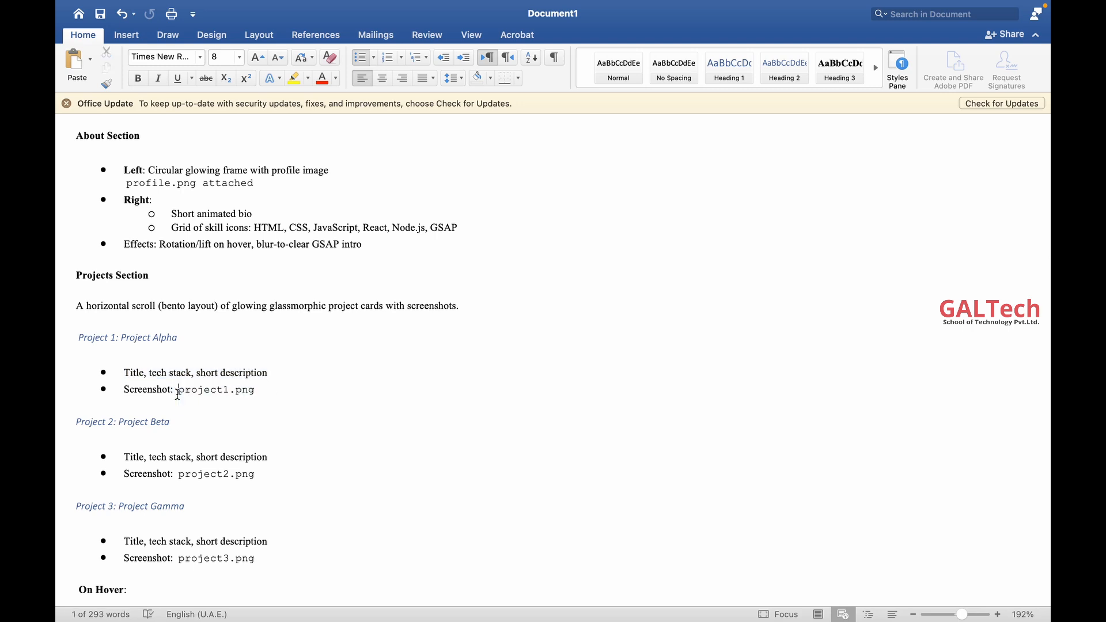
{"action": "left_click_drag", "start_coordinate": [176, 395], "coordinate": [253, 395]}
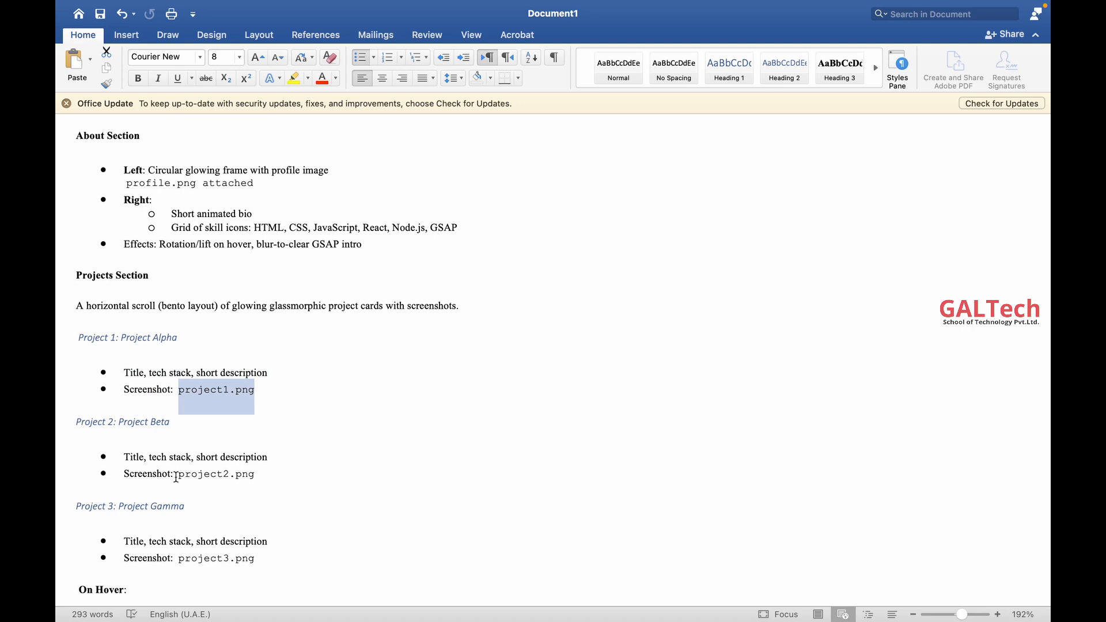
{"action": "left_click_drag", "start_coordinate": [174, 474], "coordinate": [262, 475]}
{"action": "scroll", "coordinate": [196, 478], "scroll_direction": "down", "scroll_amount": 3}
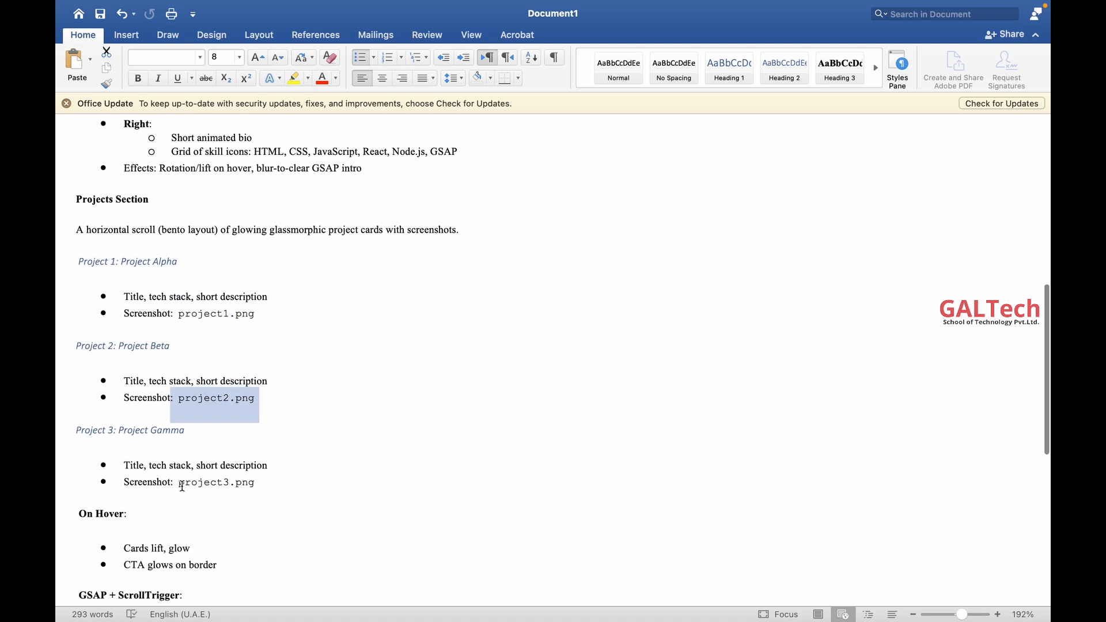
{"action": "left_click_drag", "start_coordinate": [178, 482], "coordinate": [291, 484]}
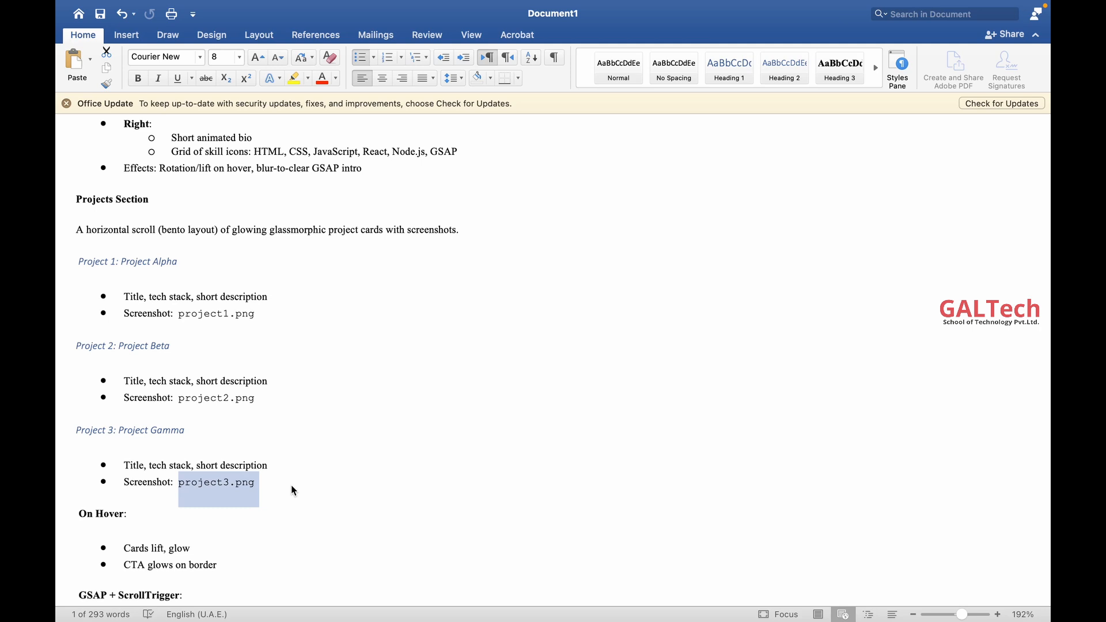
Review the prompt's On Hover, GSAP + ScrollTrigger, Contact Section and Footer requirements.
{"action": "scroll", "coordinate": [292, 485], "scroll_direction": "down", "scroll_amount": 5}
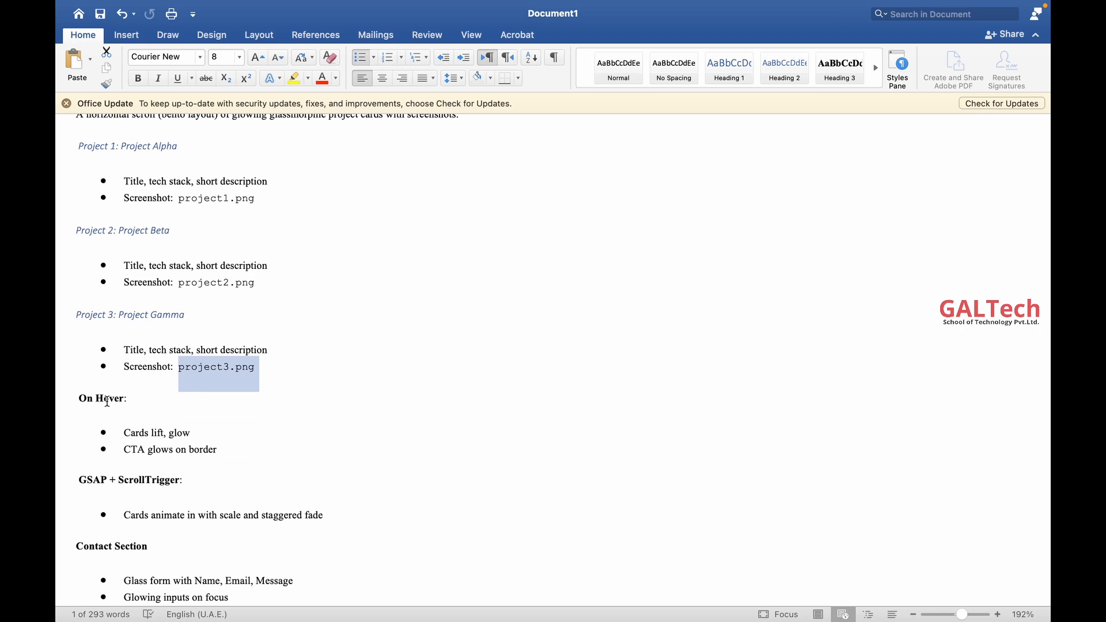
{"action": "scroll", "coordinate": [152, 467], "scroll_direction": "down", "scroll_amount": 3}
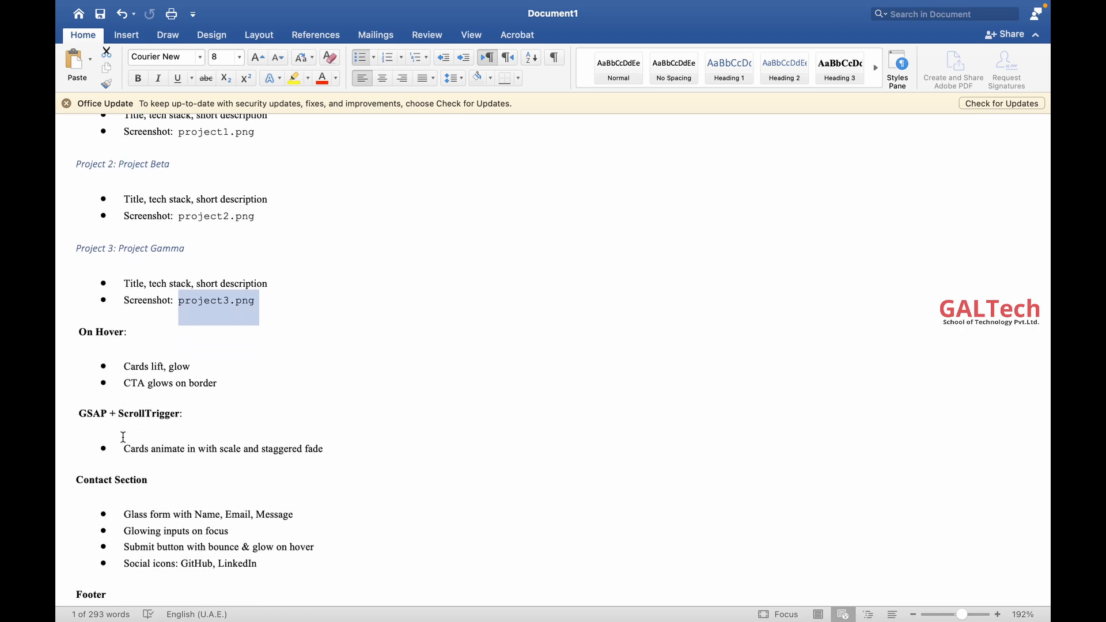
{"action": "scroll", "coordinate": [122, 438], "scroll_direction": "down", "scroll_amount": 5}
{"action": "left_click", "coordinate": [70, 383]}
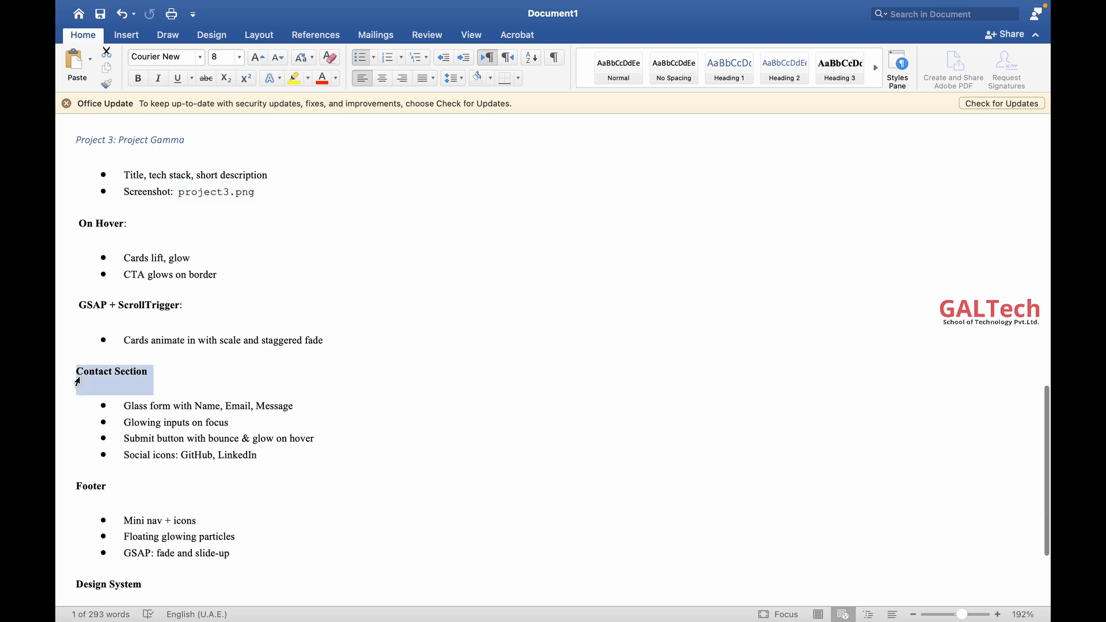
{"action": "left_click", "coordinate": [176, 379]}
{"action": "triple_click", "coordinate": [80, 498]}
{"action": "scroll", "coordinate": [81, 498], "scroll_direction": "down", "scroll_amount": 3}
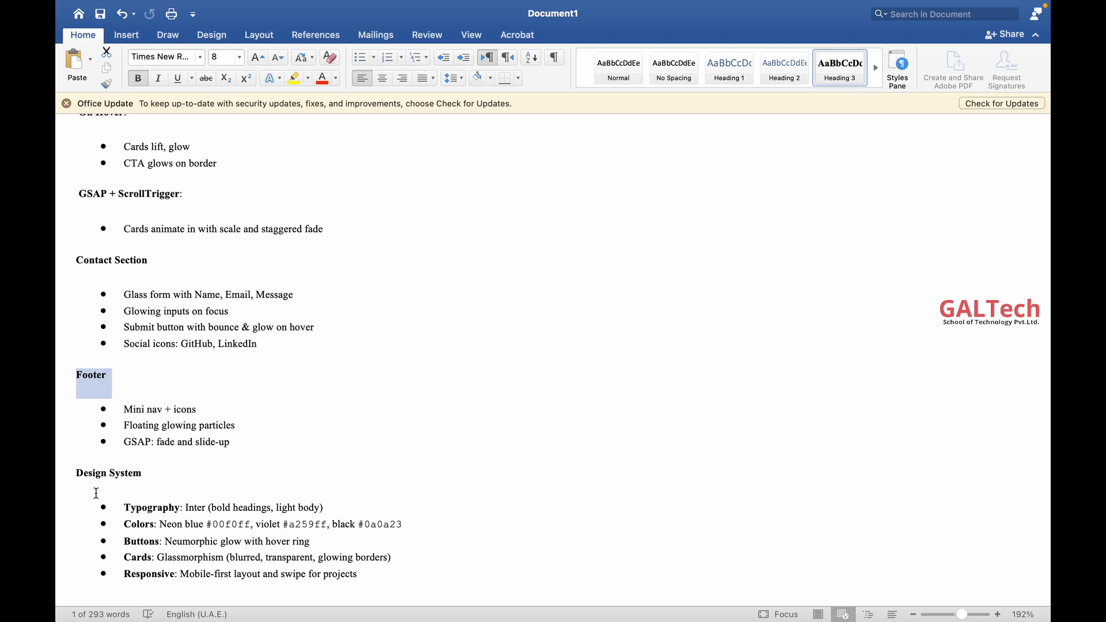
Read the Design System requirements for typography, colors, buttons, cards and responsiveness, and return to the beginning of the prompt.
{"action": "scroll", "coordinate": [95, 491], "scroll_direction": "down", "scroll_amount": 1}
{"action": "left_click_drag", "start_coordinate": [123, 480], "coordinate": [312, 478]}
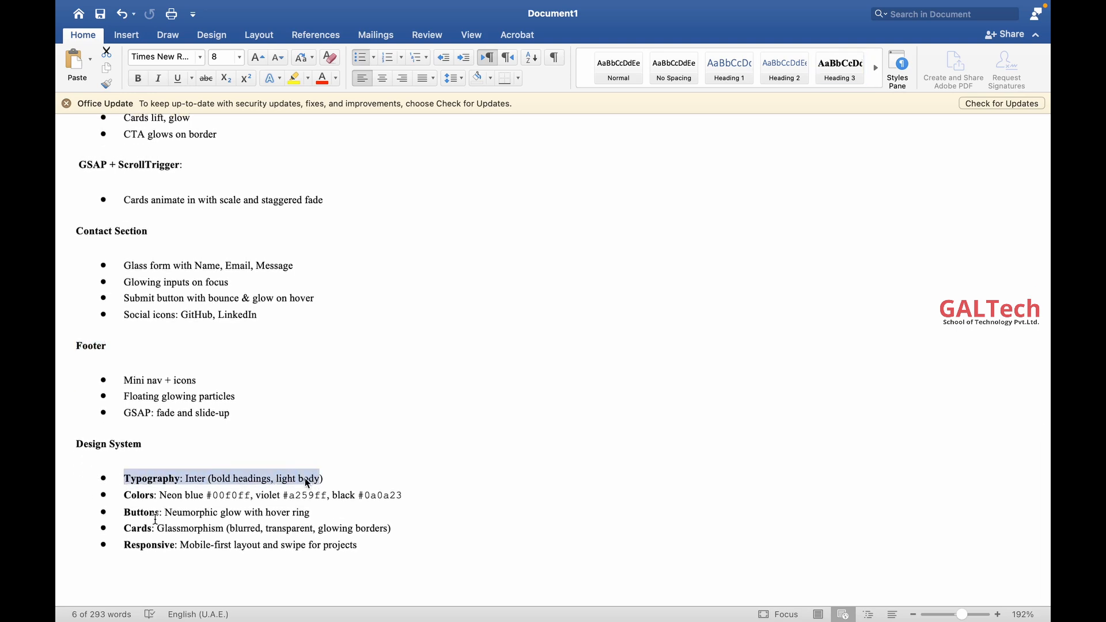
{"action": "left_click_drag", "start_coordinate": [141, 497], "coordinate": [242, 499]}
{"action": "left_click", "coordinate": [228, 529]}
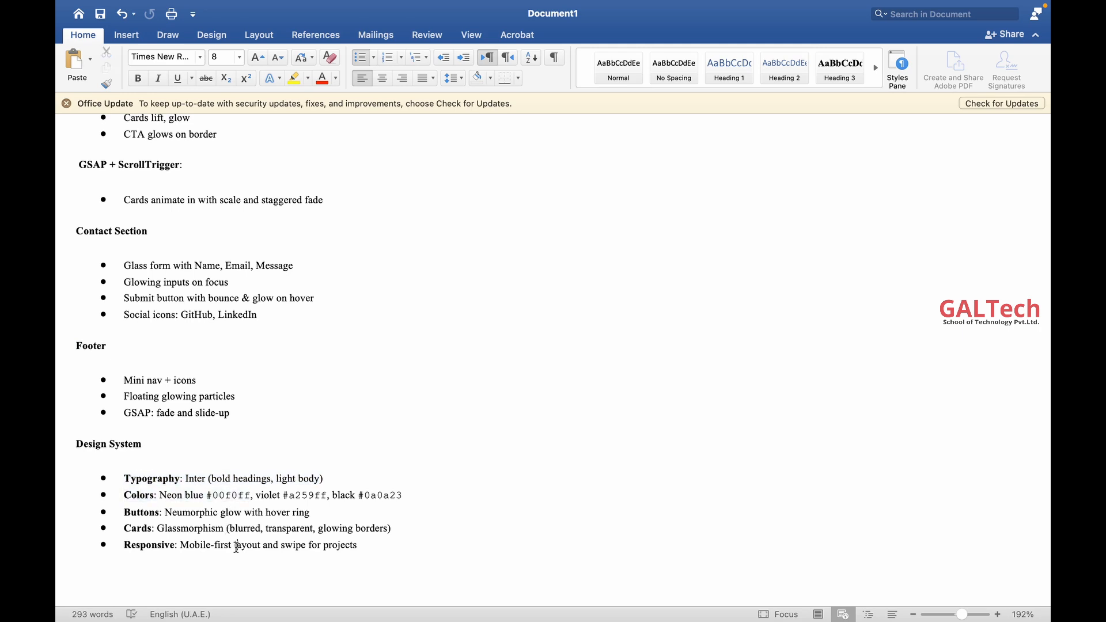
{"action": "triple_click", "coordinate": [237, 547]}
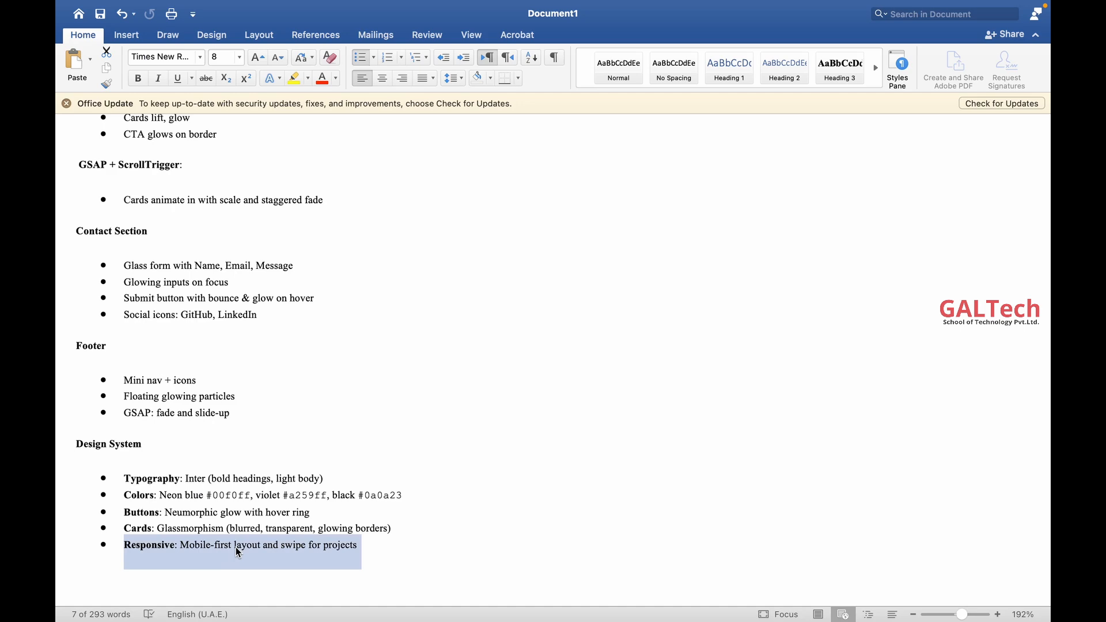
{"action": "scroll", "coordinate": [236, 547], "scroll_direction": "up", "scroll_amount": 20}
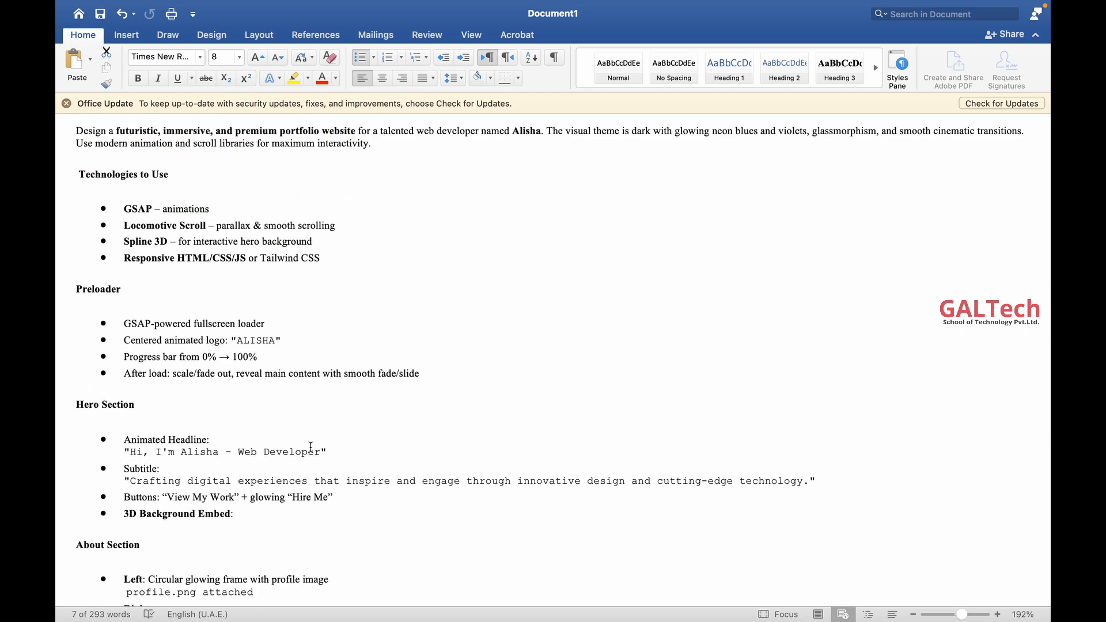
Add an empty line beneath the 3D Background Embed bullet in the prompt's Hero Section.
{"action": "scroll", "coordinate": [311, 447], "scroll_direction": "down", "scroll_amount": 3}
{"action": "scroll", "coordinate": [310, 447], "scroll_direction": "down", "scroll_amount": 1}
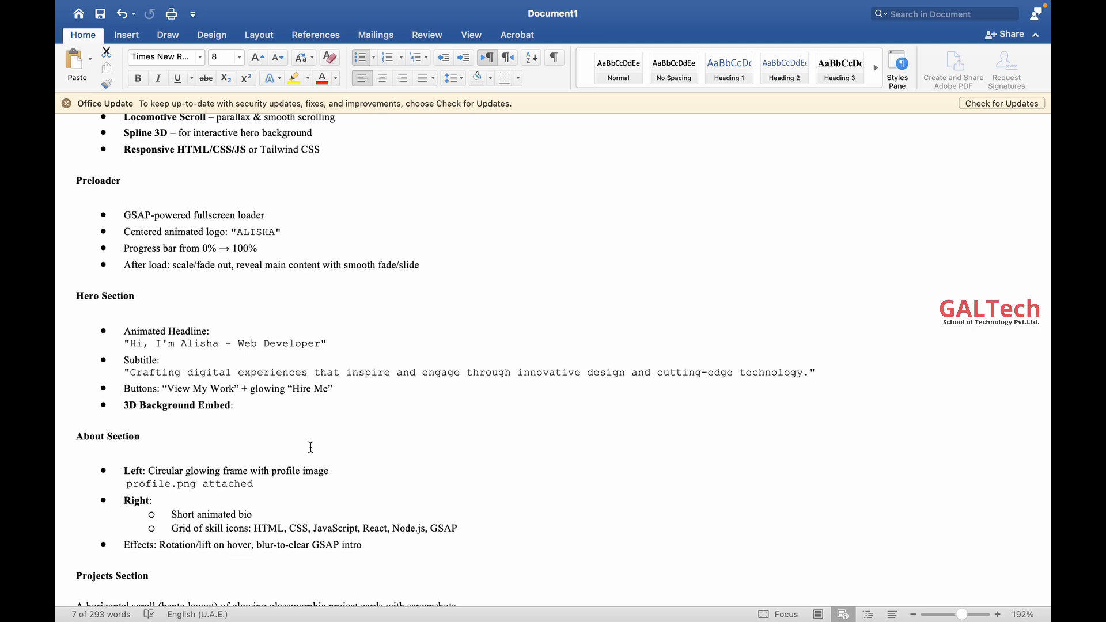
{"action": "scroll", "coordinate": [311, 447], "scroll_direction": "down", "scroll_amount": 3}
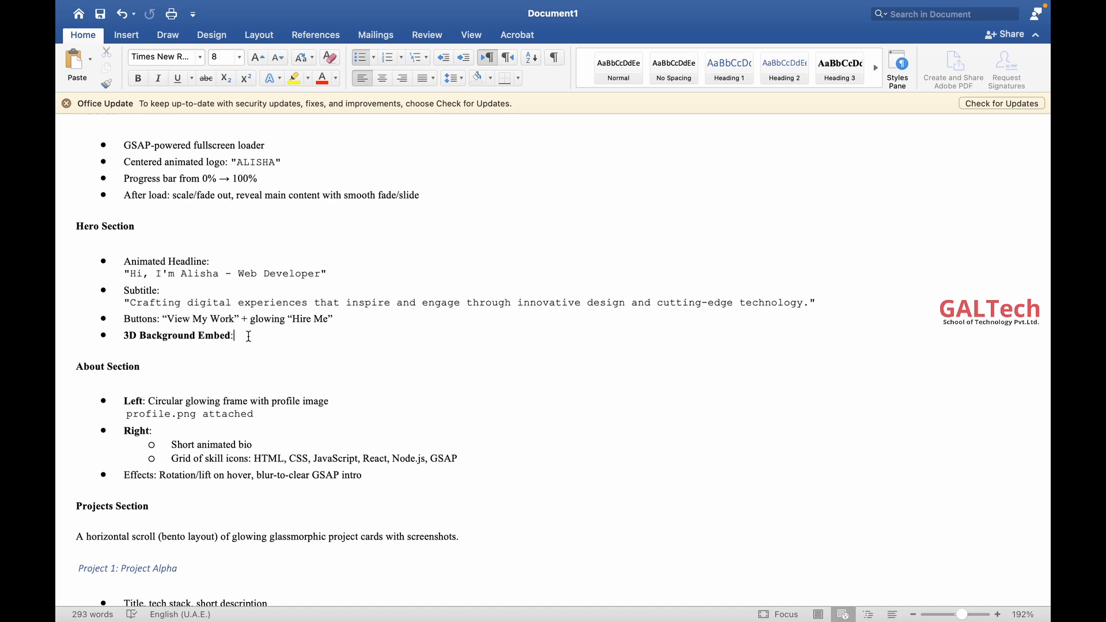
{"action": "key", "text": "shift+Return"}
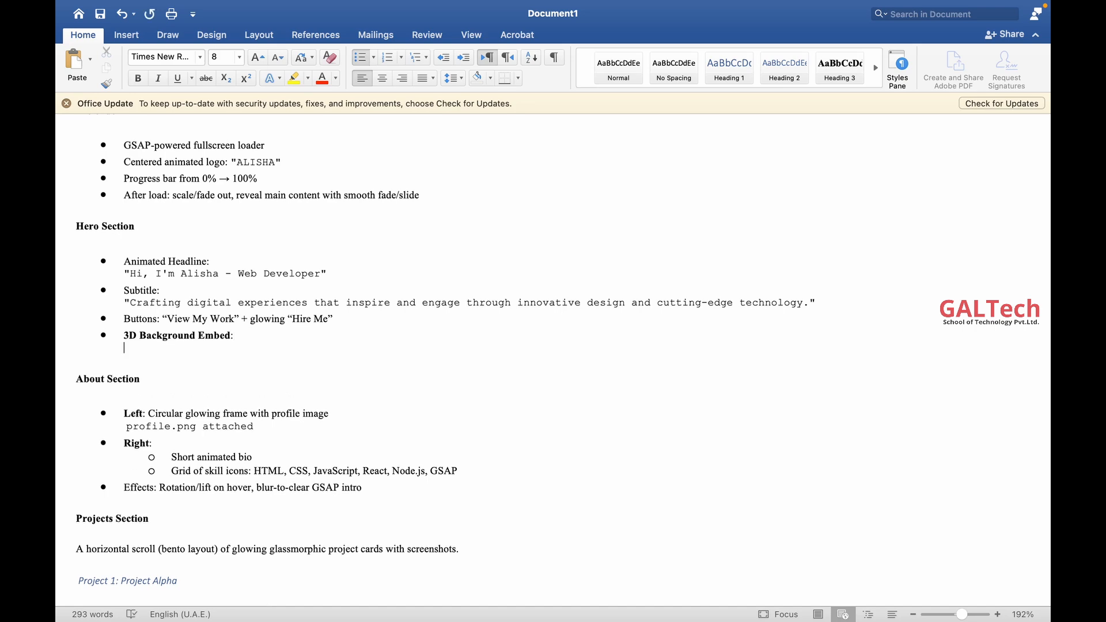
Switch to the Spline site in the browser, start for free and sign in with a Google account.
{"action": "key", "text": "ctrl+Up"}
{"action": "key", "text": "super+Tab"}
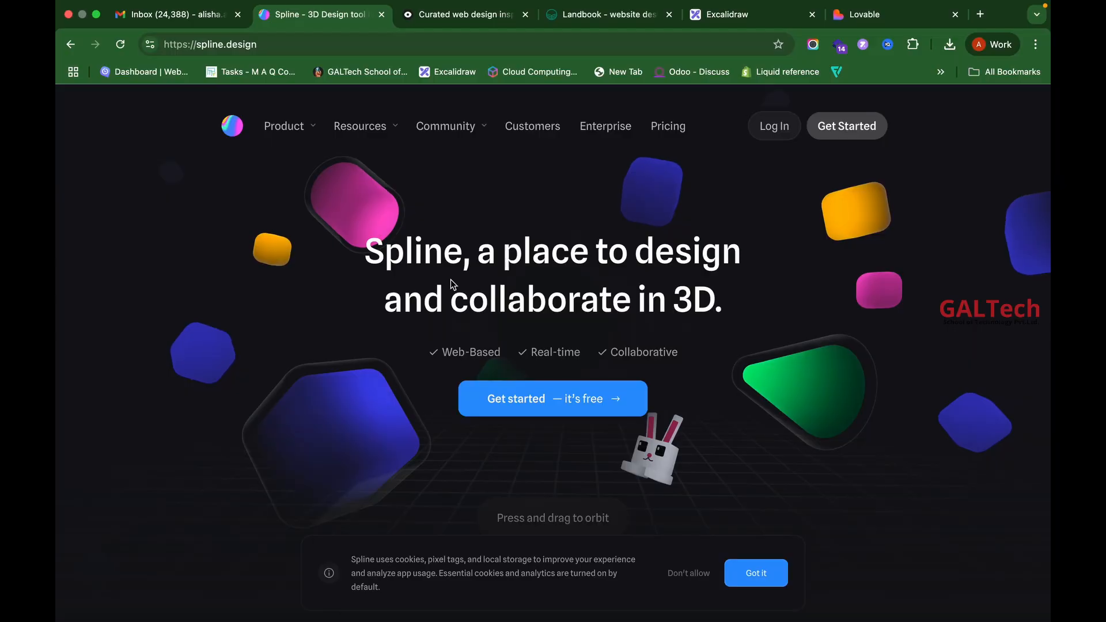
{"action": "left_click", "coordinate": [331, 47]}
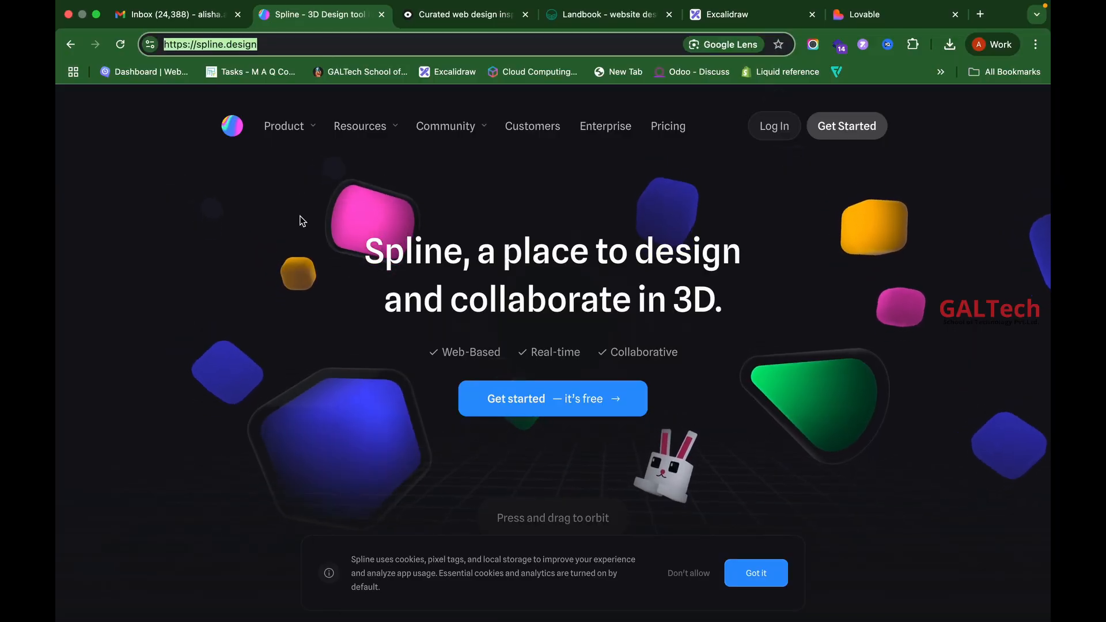
{"action": "left_click", "coordinate": [205, 215]}
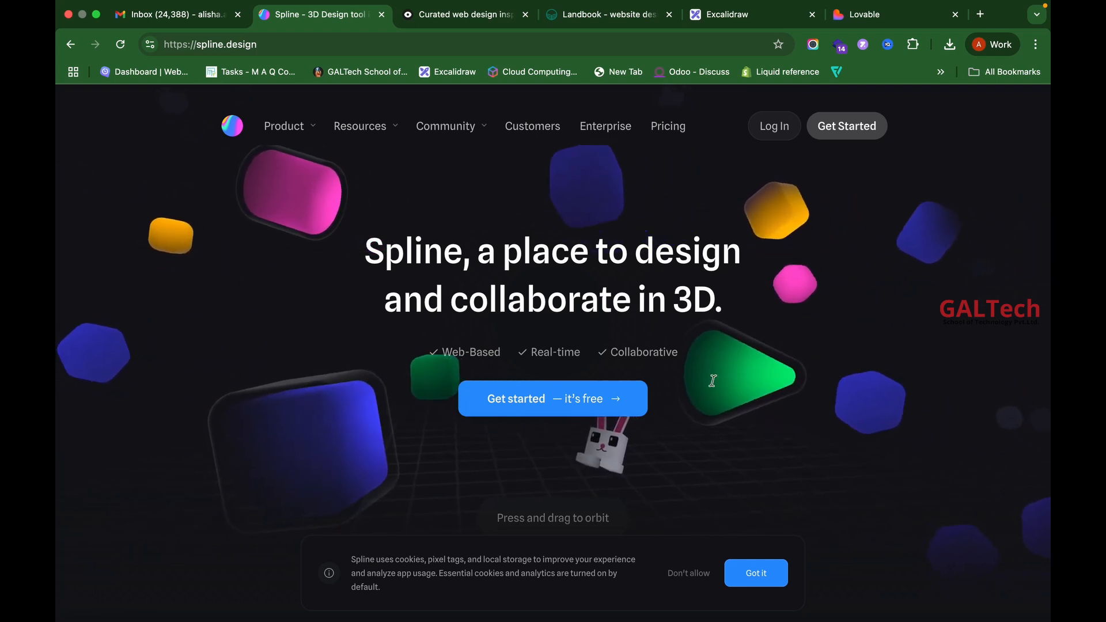
{"action": "left_click", "coordinate": [558, 406]}
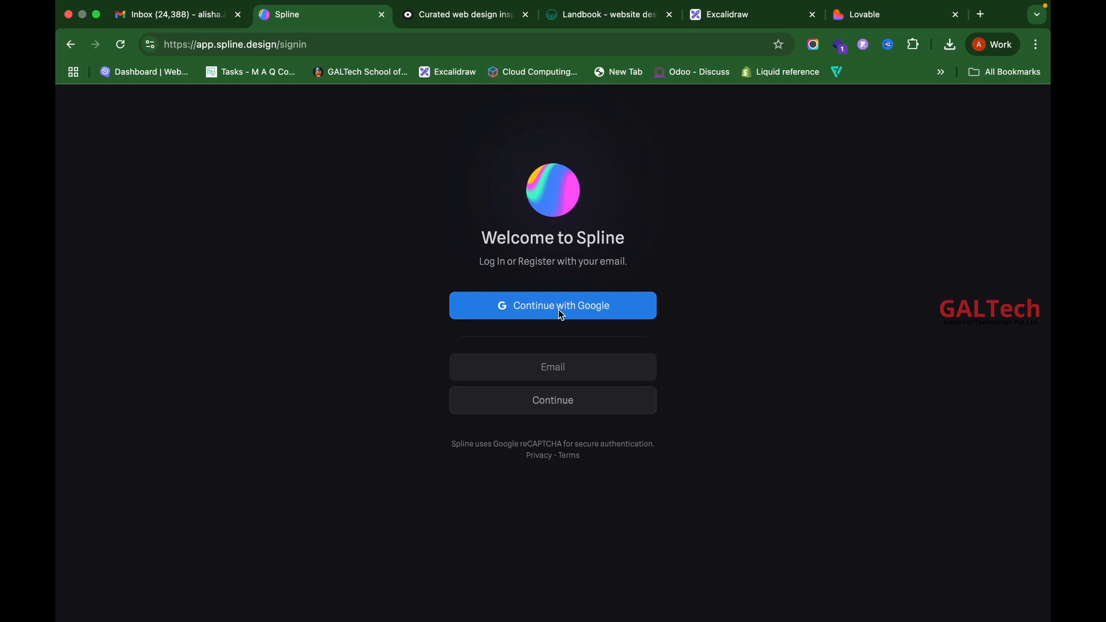
{"action": "left_click", "coordinate": [559, 309]}
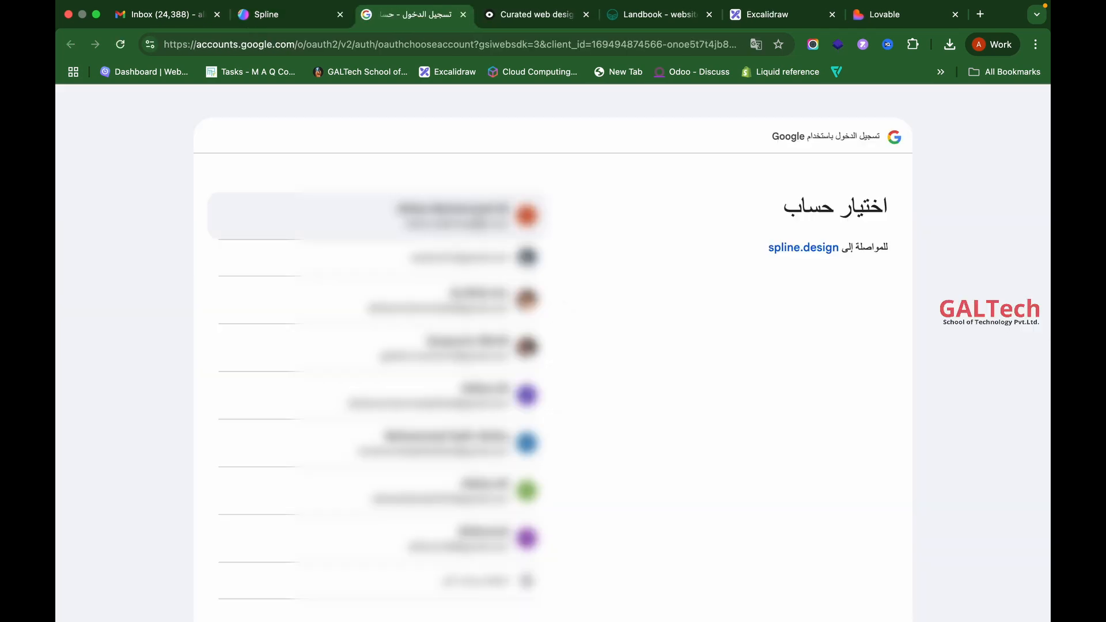
{"action": "left_click", "coordinate": [477, 221]}
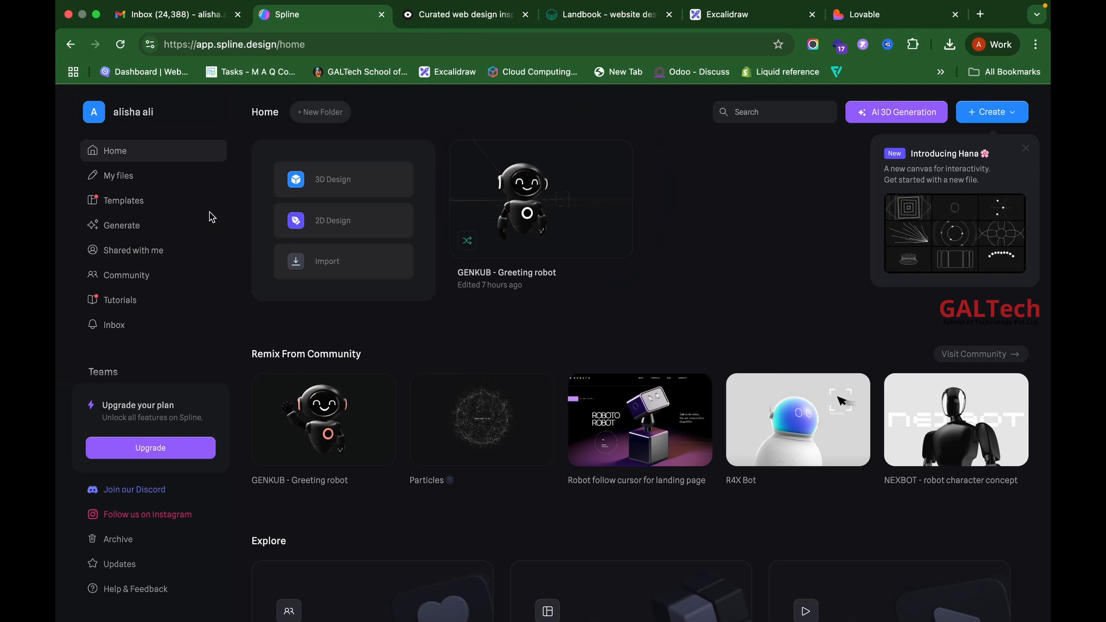
Browse the Spline community designs and preview the ORB scene.
{"action": "left_click", "coordinate": [130, 275]}
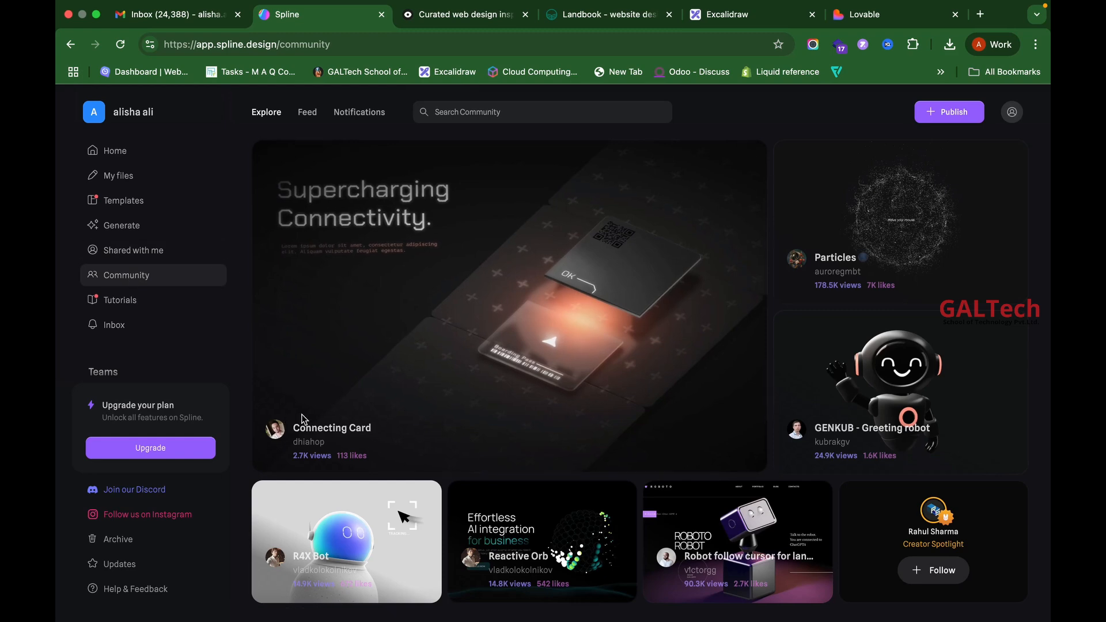
{"action": "scroll", "coordinate": [436, 497], "scroll_direction": "down", "scroll_amount": 3}
{"action": "scroll", "coordinate": [435, 497], "scroll_direction": "down", "scroll_amount": 2}
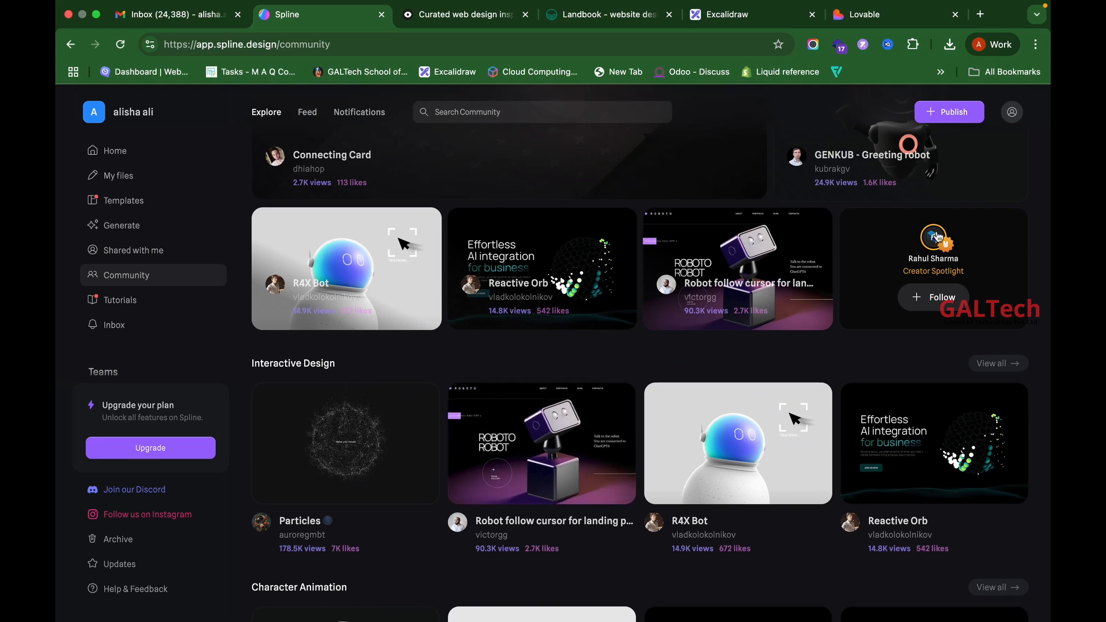
{"action": "scroll", "coordinate": [837, 383], "scroll_direction": "down", "scroll_amount": 4}
{"action": "scroll", "coordinate": [837, 382], "scroll_direction": "down", "scroll_amount": 6}
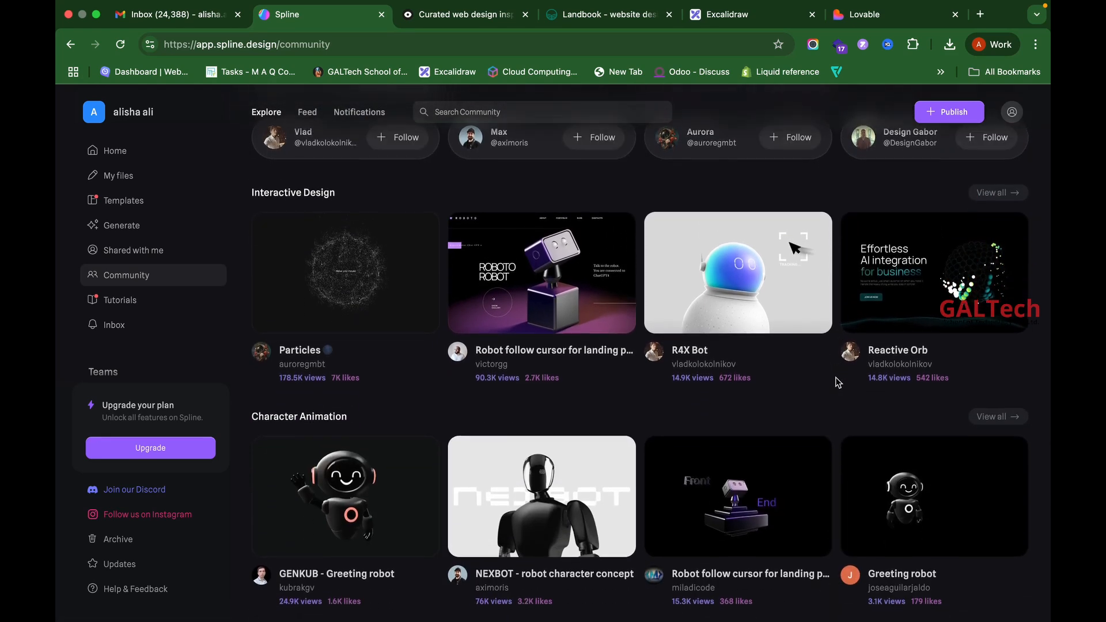
{"action": "scroll", "coordinate": [837, 383], "scroll_direction": "down", "scroll_amount": 6}
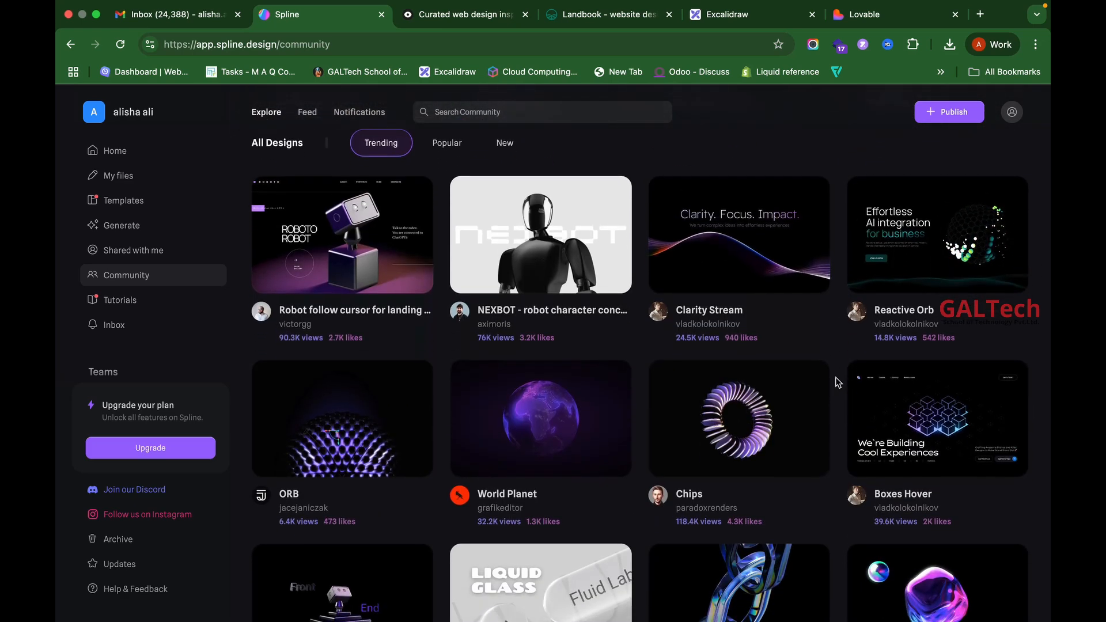
{"action": "left_click", "coordinate": [367, 439]}
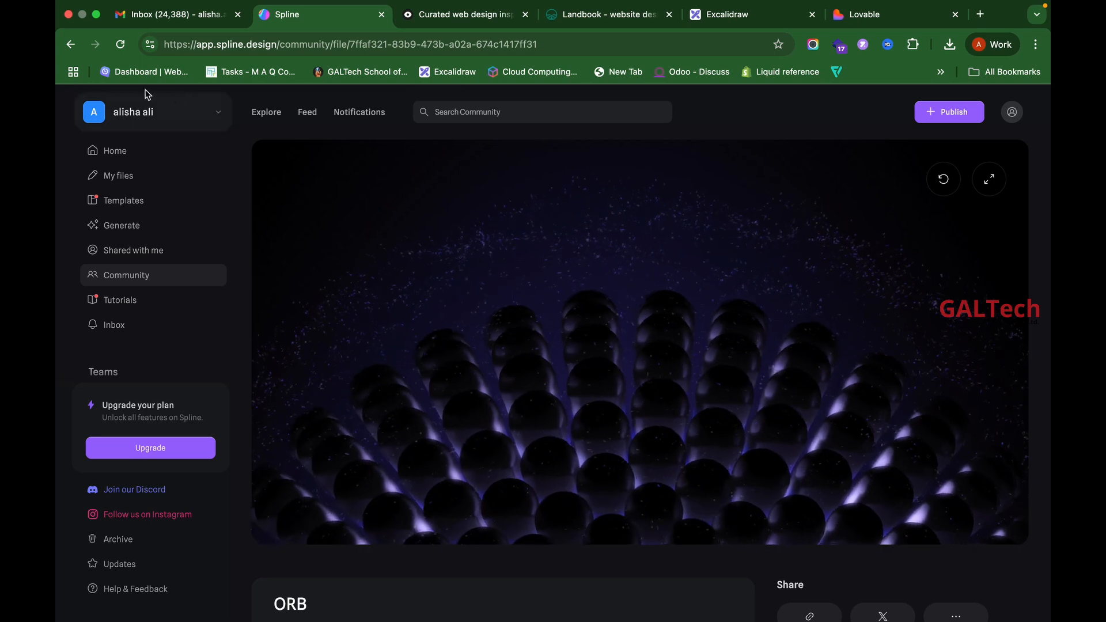
Return to the community page and preview the Robot follow cursor for landing page scene under Interactive Design.
{"action": "left_click", "coordinate": [71, 45]}
{"action": "scroll", "coordinate": [474, 425], "scroll_direction": "down", "scroll_amount": 6}
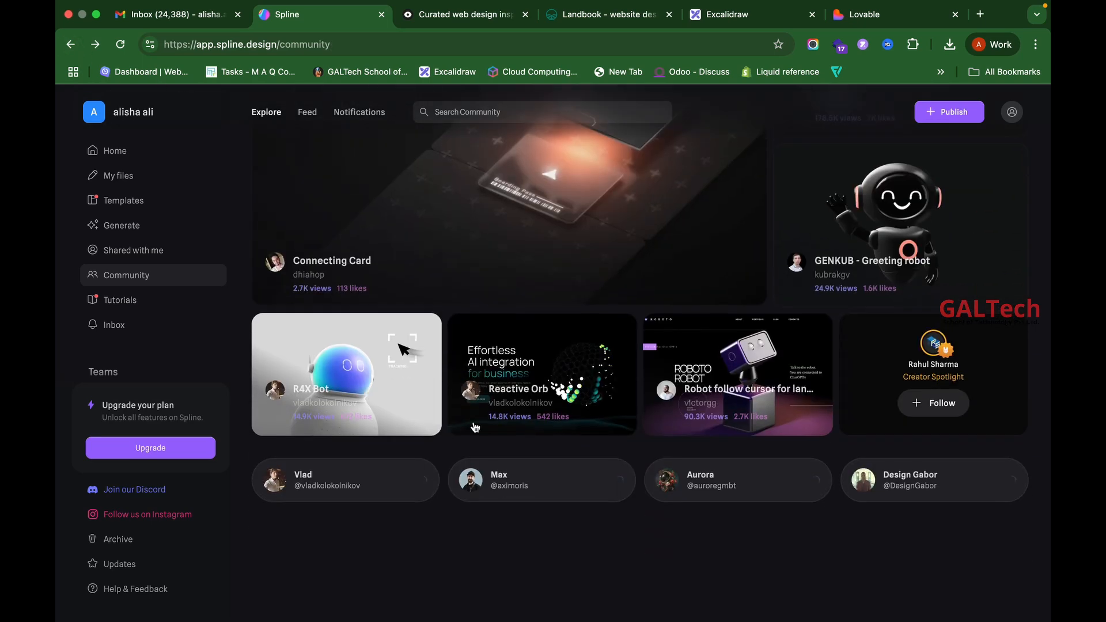
{"action": "scroll", "coordinate": [475, 426], "scroll_direction": "down", "scroll_amount": 3}
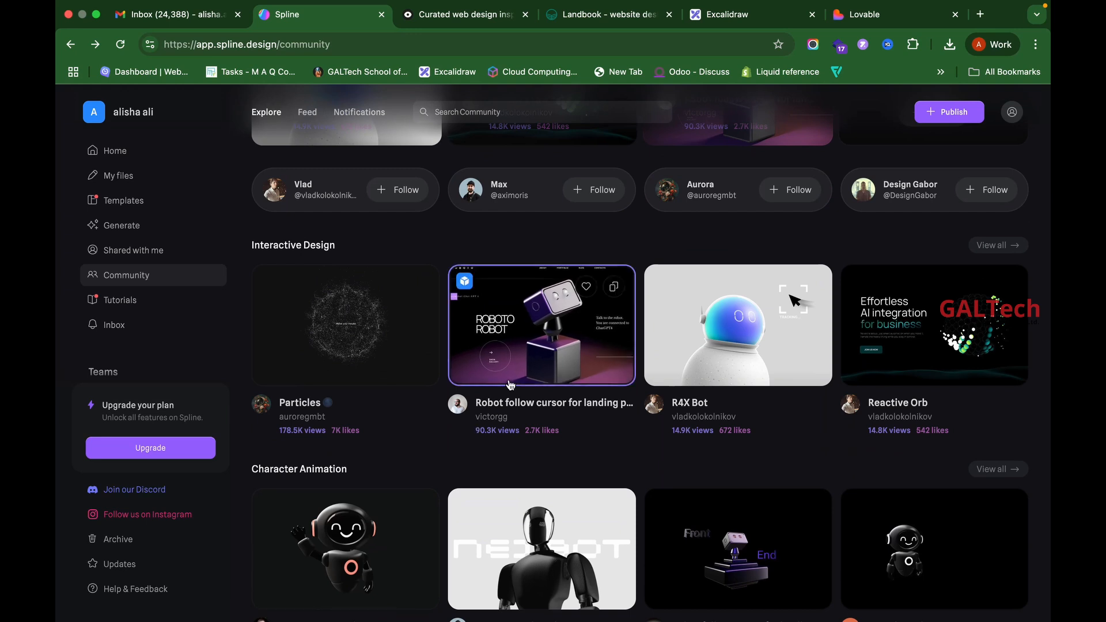
{"action": "left_click", "coordinate": [548, 324]}
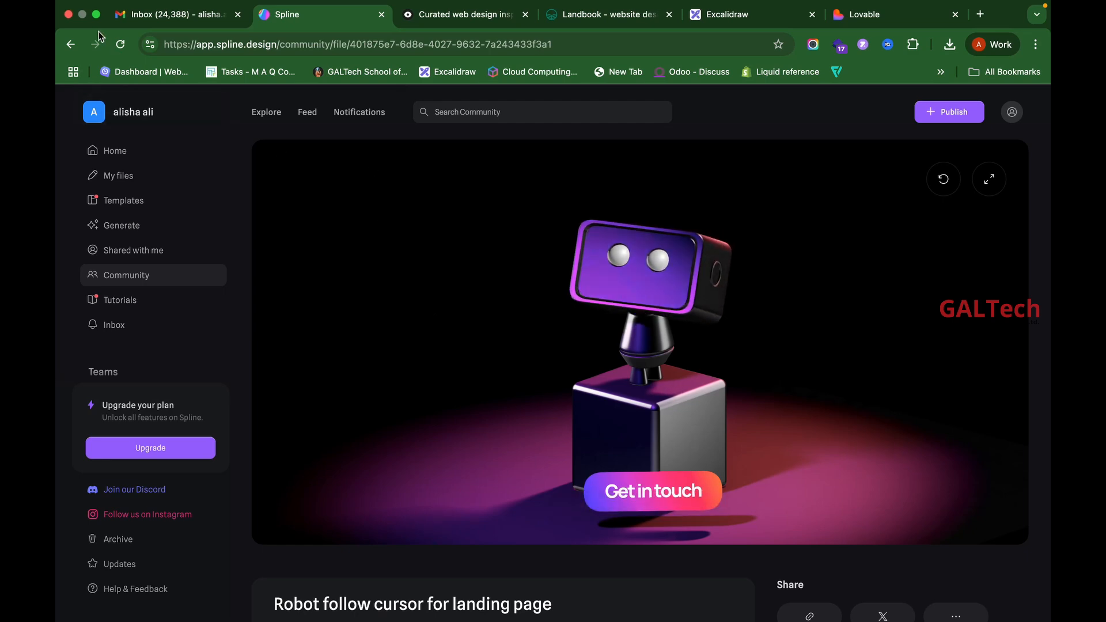
Open the ORB scene from the community's All Designs and remix it into an editable file.
{"action": "left_click", "coordinate": [70, 44]}
{"action": "scroll", "coordinate": [412, 459], "scroll_direction": "down", "scroll_amount": 9}
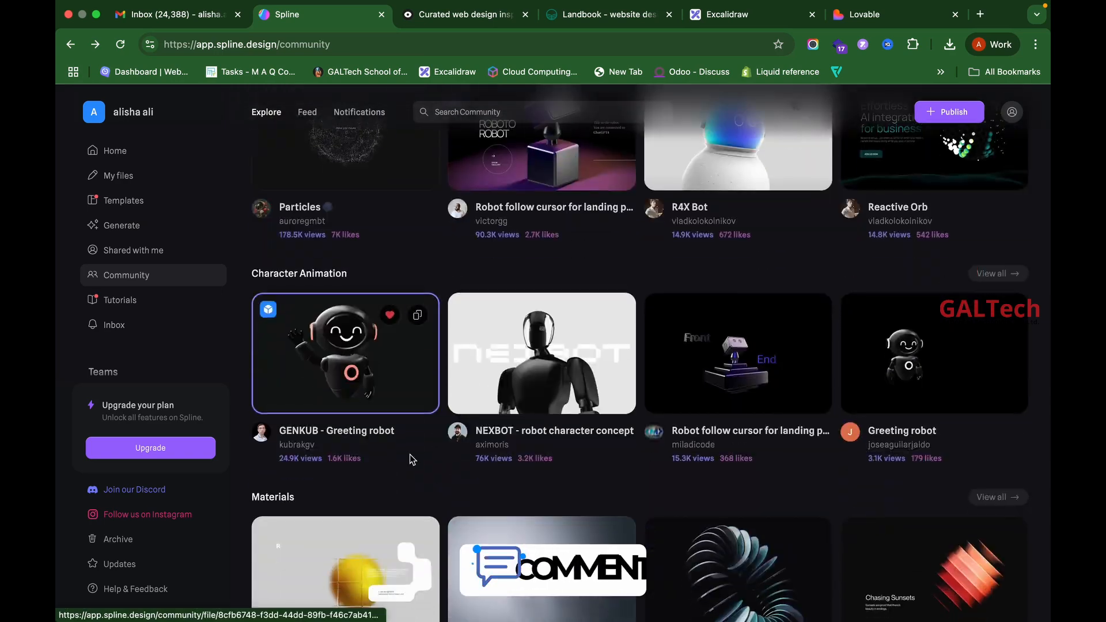
{"action": "scroll", "coordinate": [410, 460], "scroll_direction": "down", "scroll_amount": 10}
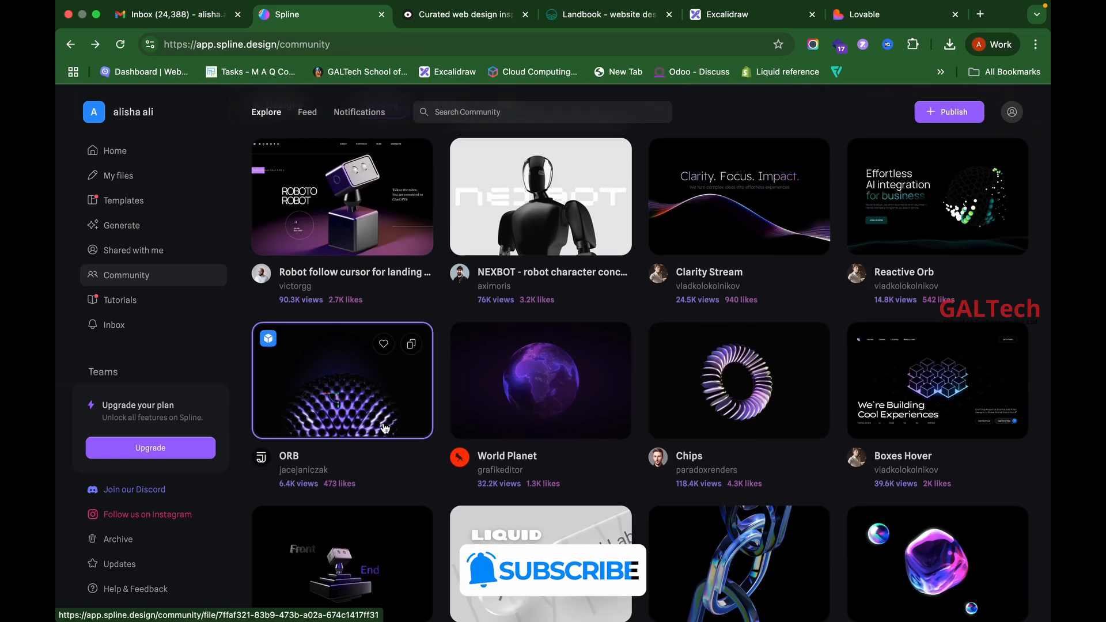
{"action": "left_click", "coordinate": [349, 410]}
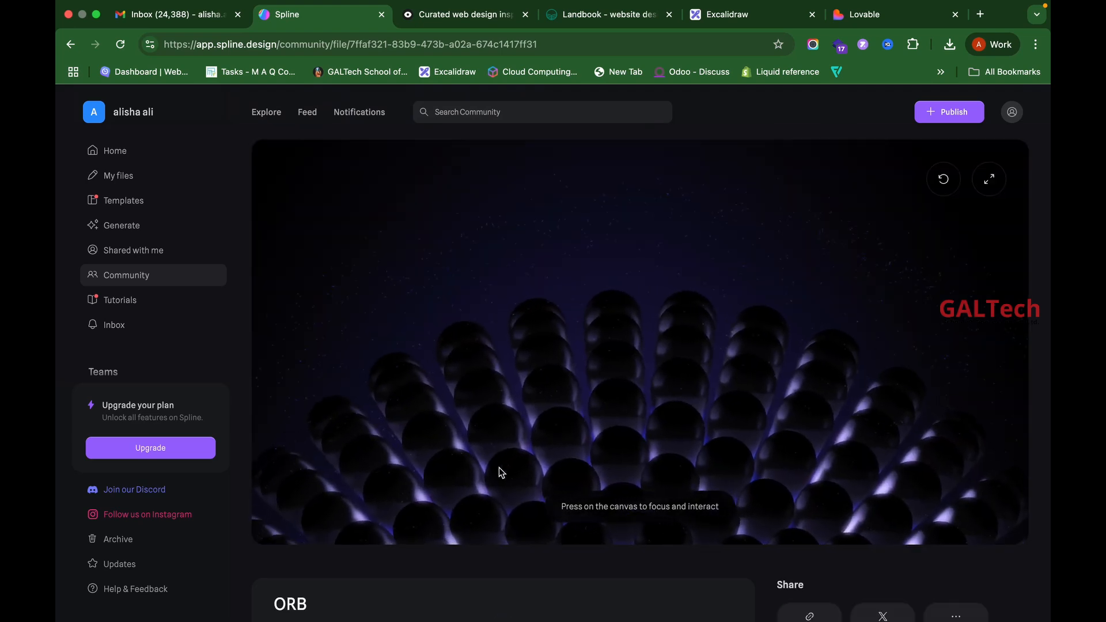
{"action": "scroll", "coordinate": [556, 477], "scroll_direction": "down", "scroll_amount": 4}
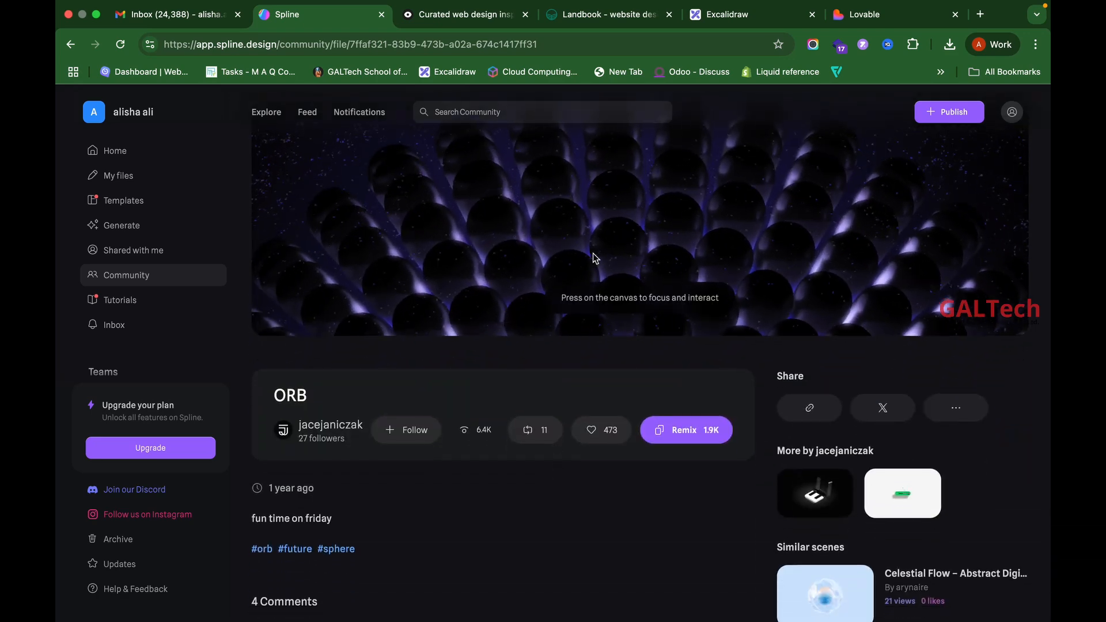
{"action": "left_click", "coordinate": [673, 435]}
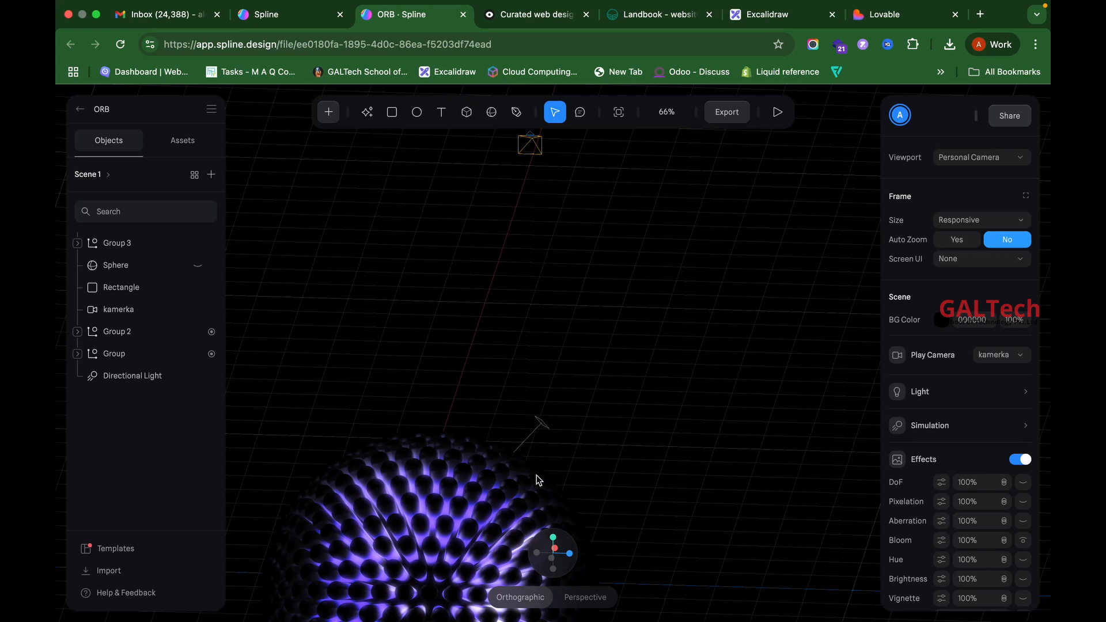
Set BG Color to Hide in the ORB scene's Public URL play settings and update the public URL.
{"action": "left_click", "coordinate": [721, 115]}
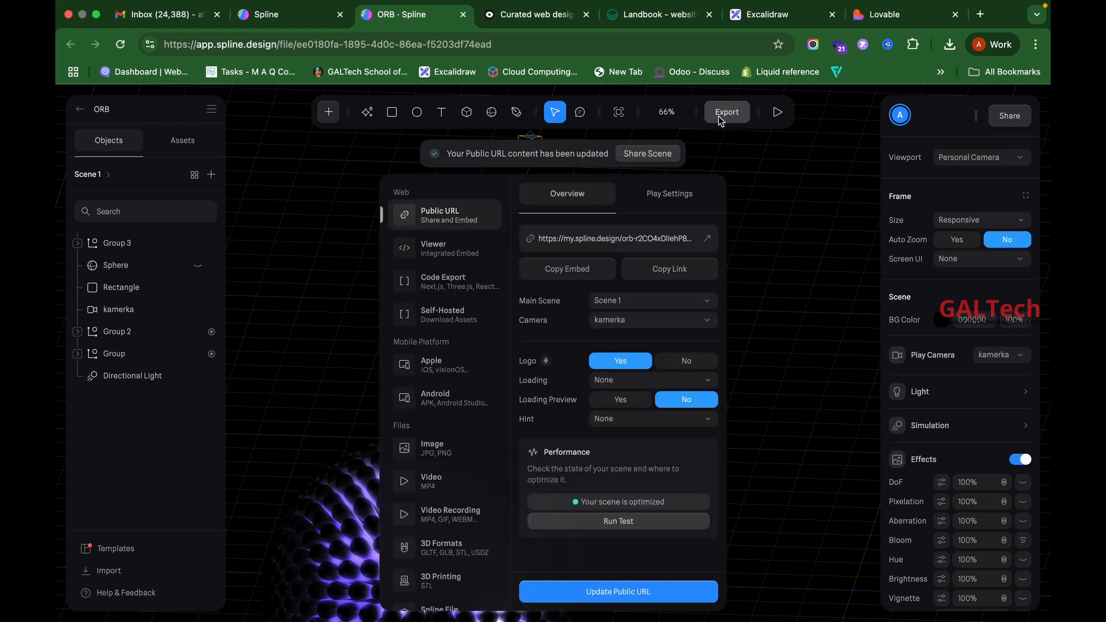
{"action": "left_click", "coordinate": [671, 196]}
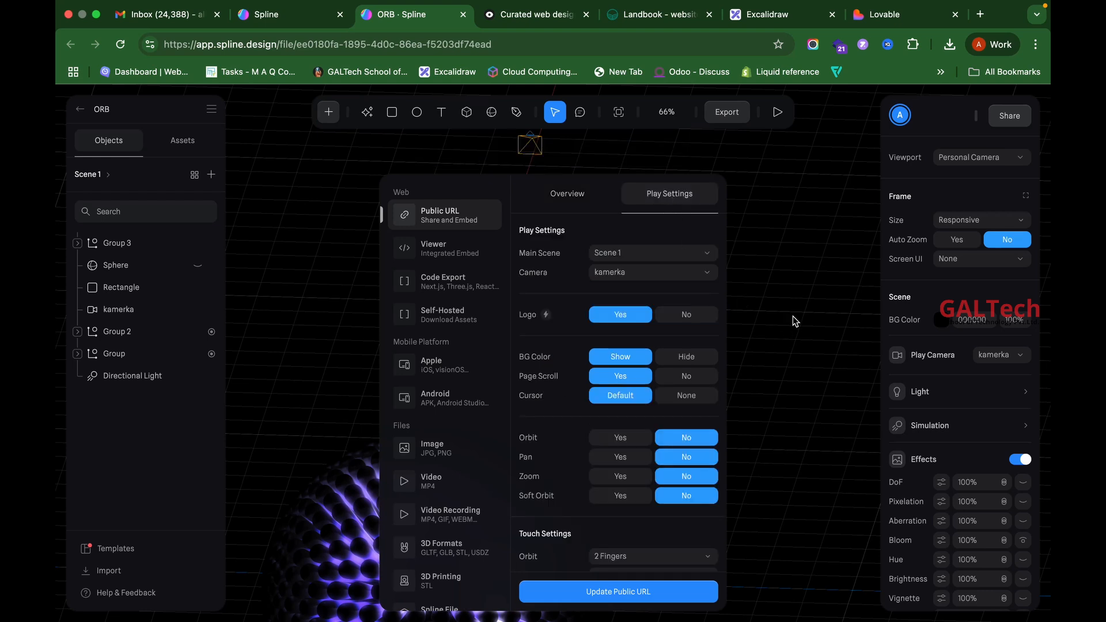
{"action": "left_click", "coordinate": [676, 363]}
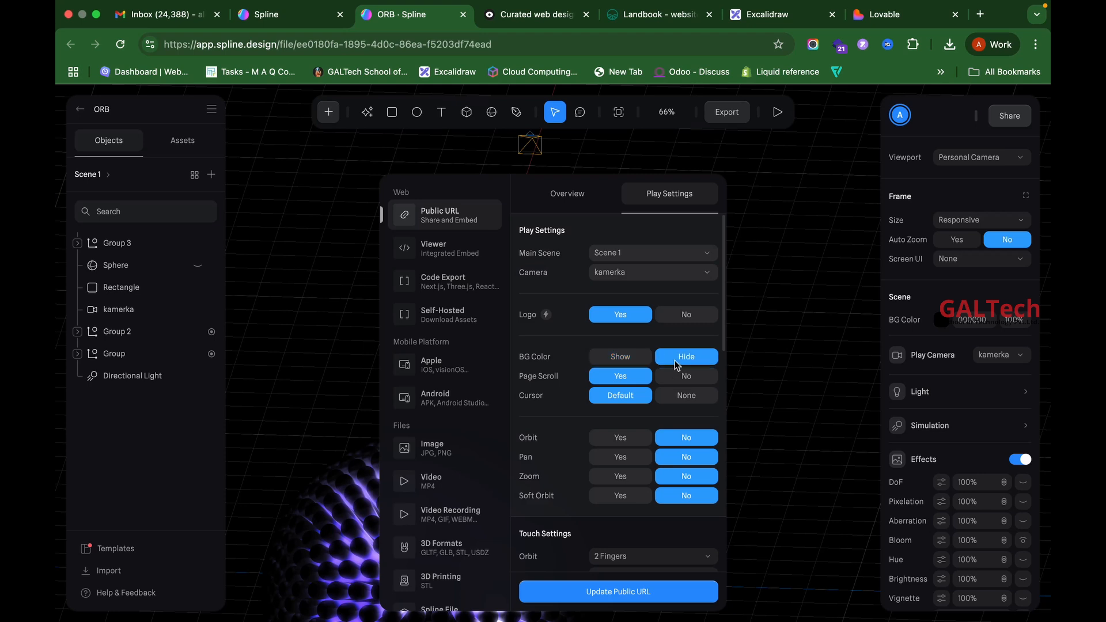
{"action": "left_click", "coordinate": [612, 594]}
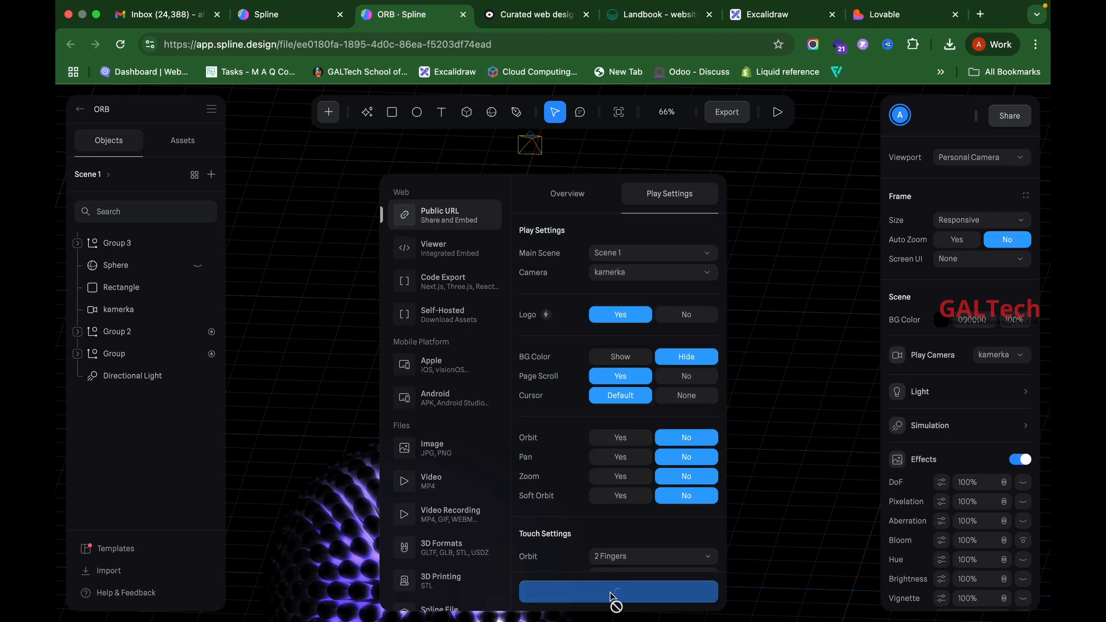
Copy the ORB scene's public embed code and paste it under 3D Background Embed in the Word prompt.
{"action": "left_click", "coordinate": [577, 199]}
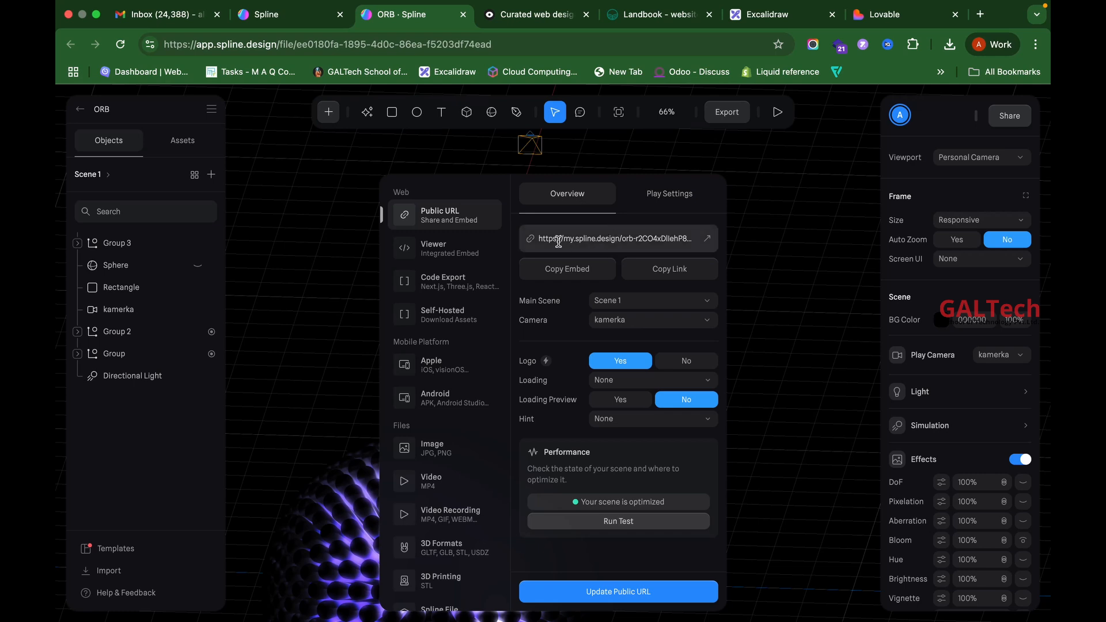
{"action": "left_click", "coordinate": [569, 275]}
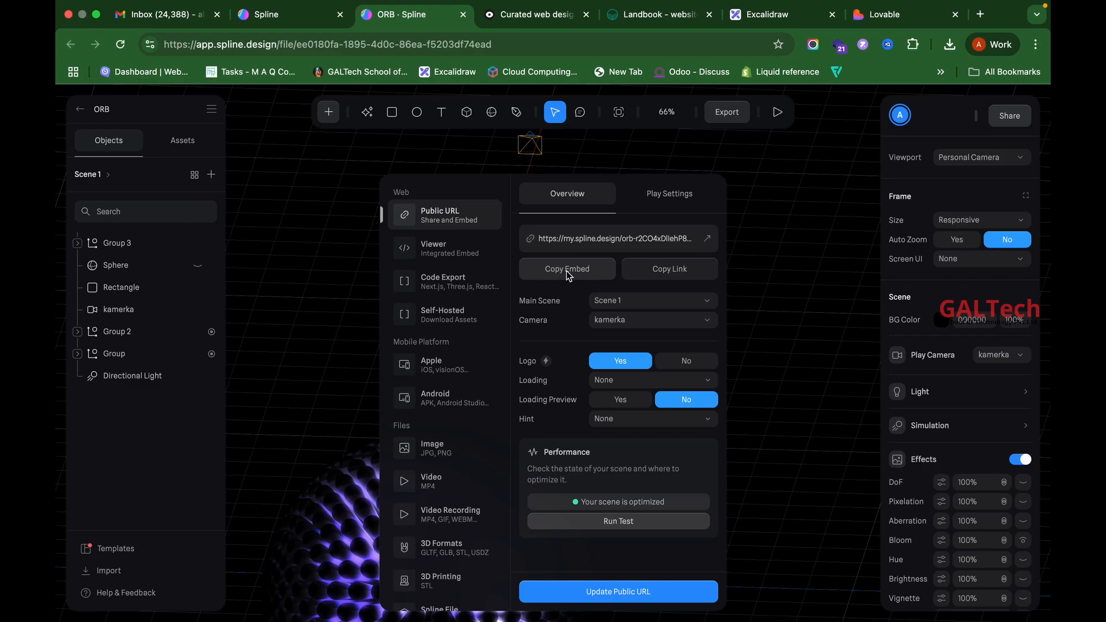
{"action": "key", "text": "ctrl+Up"}
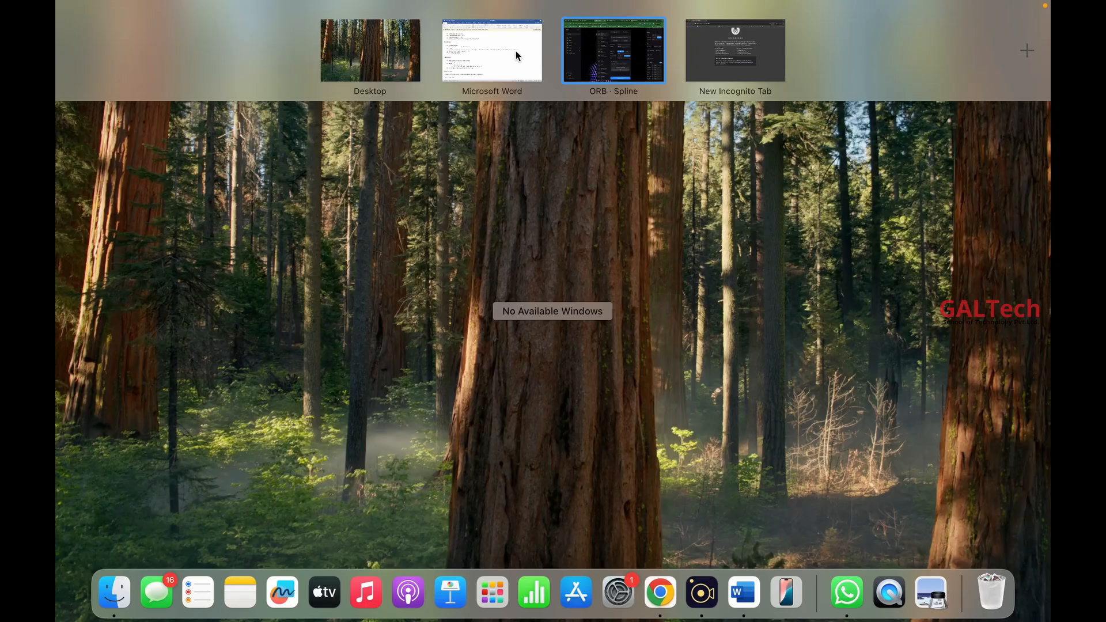
{"action": "left_click", "coordinate": [516, 51]}
{"action": "left_click", "coordinate": [212, 355]}
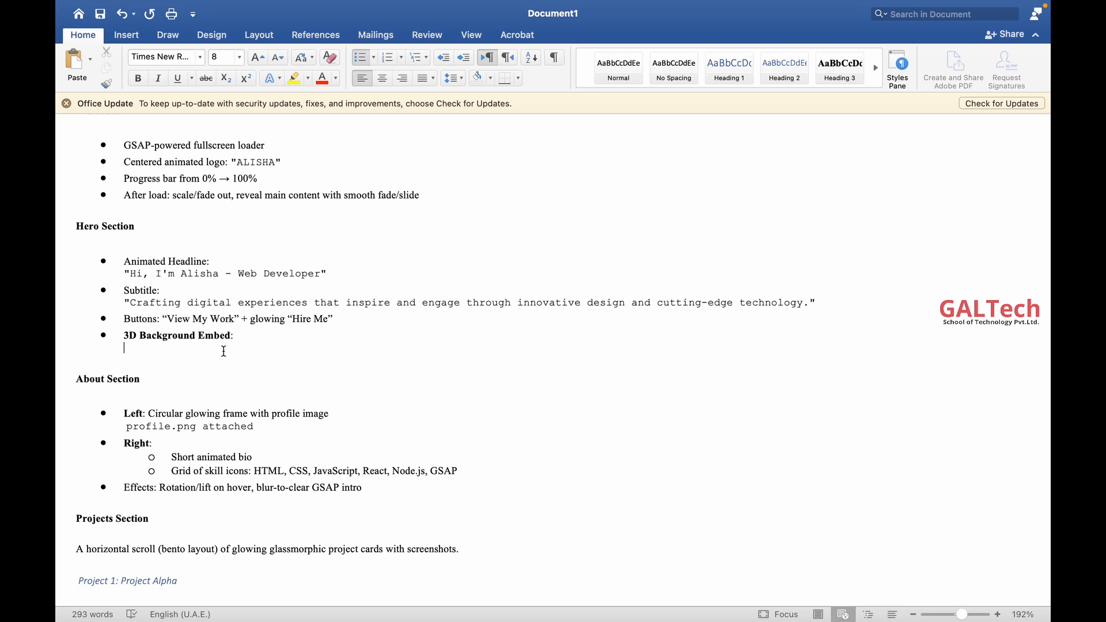
{"action": "key", "text": "super+v"}
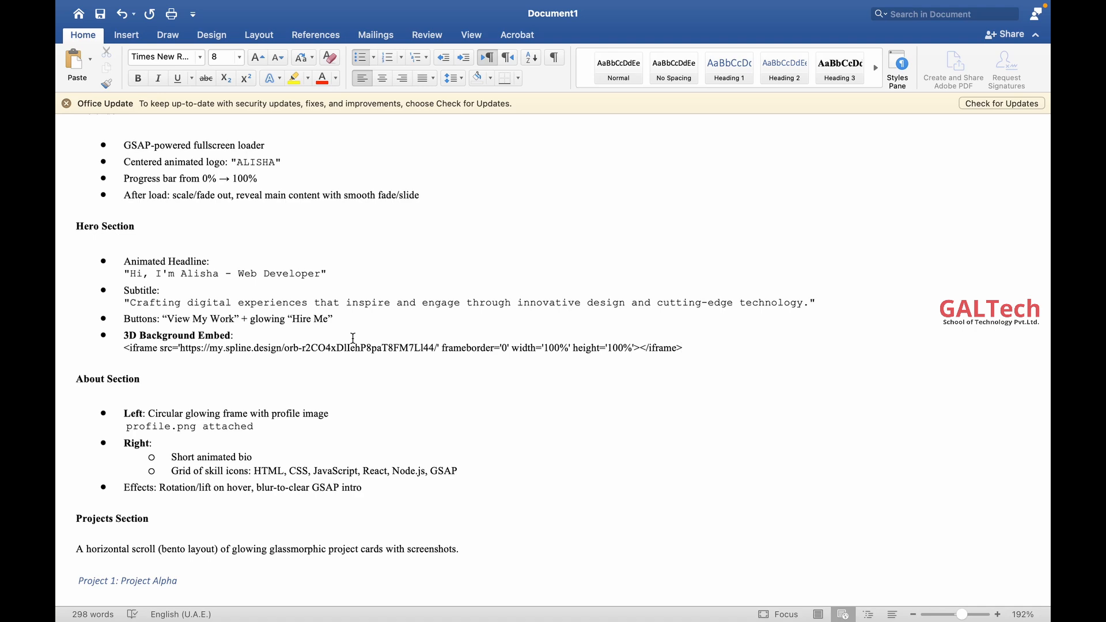
Copy the entire Word prompt, switch to Lovable and paste it into the project prompt holding the attached images.
{"action": "left_click", "coordinate": [527, 399]}
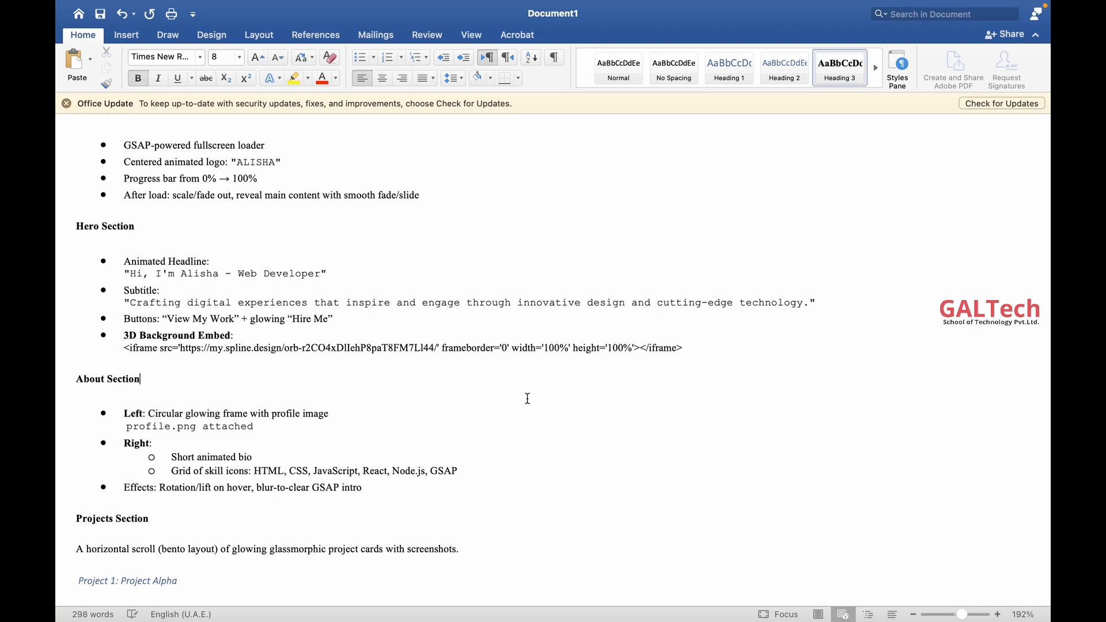
{"action": "key", "text": "super+a"}
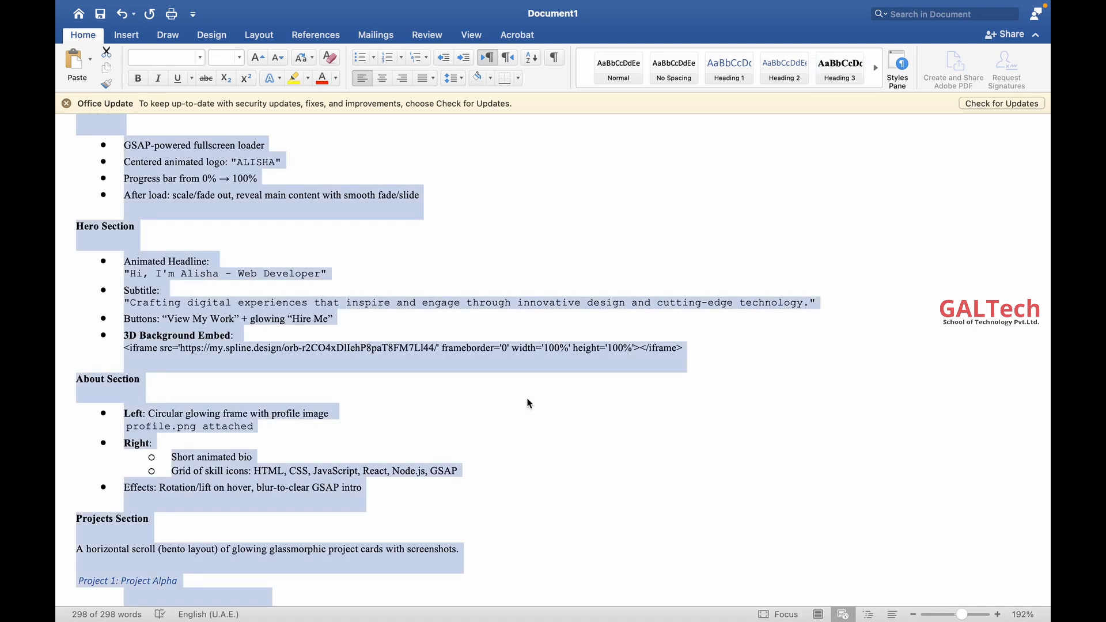
{"action": "key", "text": "ctrl+Up"}
{"action": "left_click", "coordinate": [638, 60]}
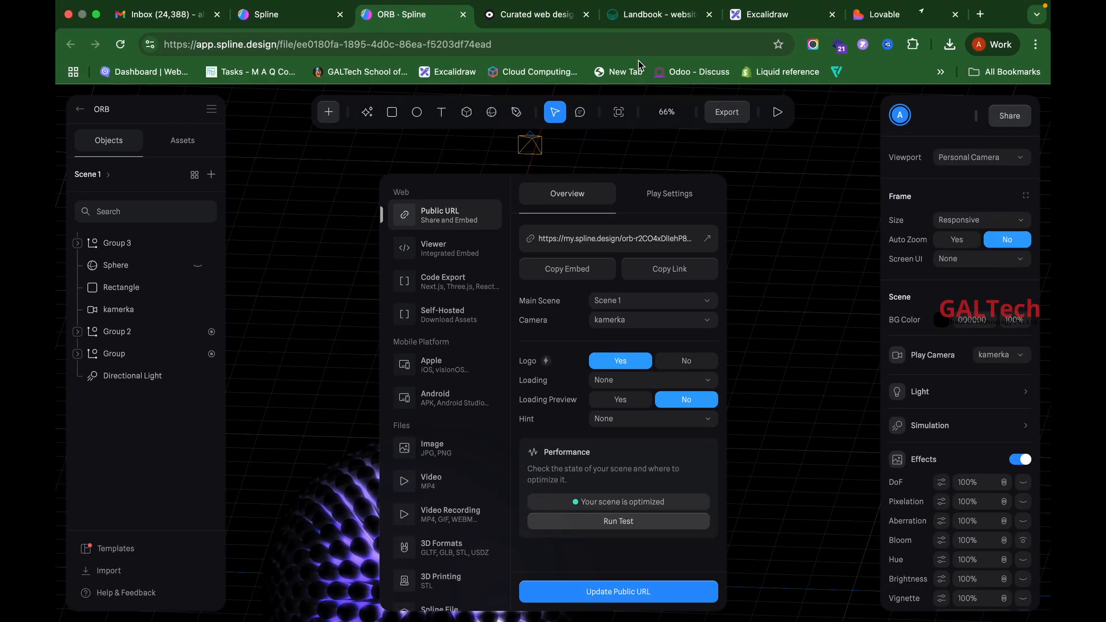
{"action": "left_click", "coordinate": [889, 19]}
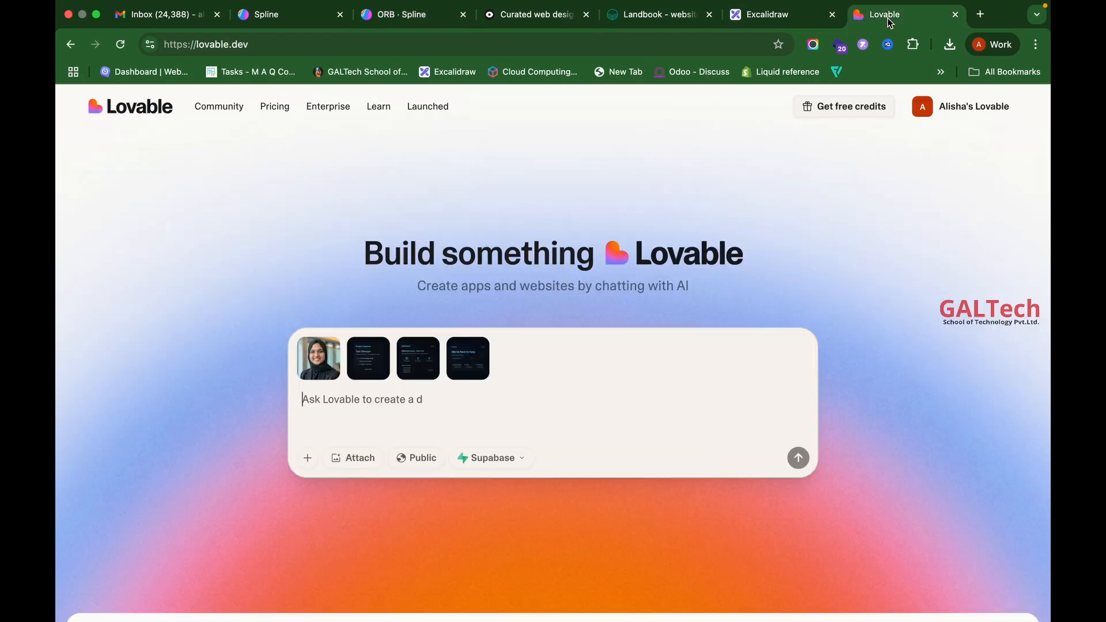
{"action": "left_click", "coordinate": [412, 411]}
{"action": "type", "text": "Design System • Typography: Inter (bold headings, light body) • Colors: Neon blue #00f0ff, violet #a259ff, black #0a0a23 • Buttons: Neumorphic glow with hover ring • Cards: Glassmorphism (blurred, transparent, glowing borders) • Responsive: Mobile-first layout and swipe for projects"}
Review the pasted prompt from the introduction to the Design System section and submit it to generate the portfolio website.
{"action": "scroll", "coordinate": [395, 440], "scroll_direction": "up", "scroll_amount": 15}
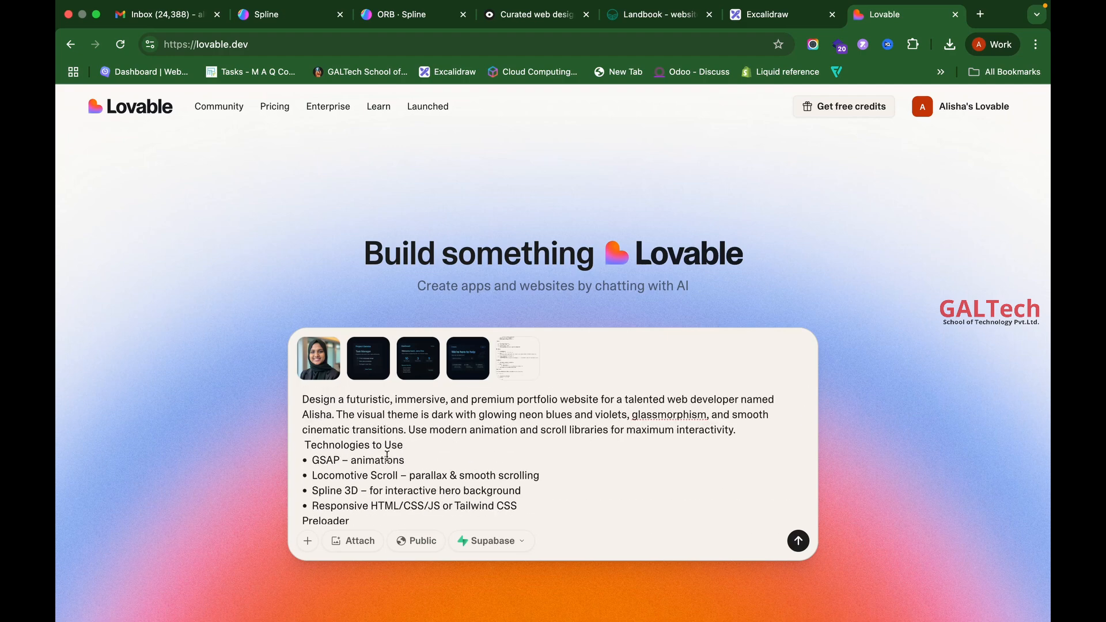
{"action": "scroll", "coordinate": [410, 455], "scroll_direction": "down", "scroll_amount": 10}
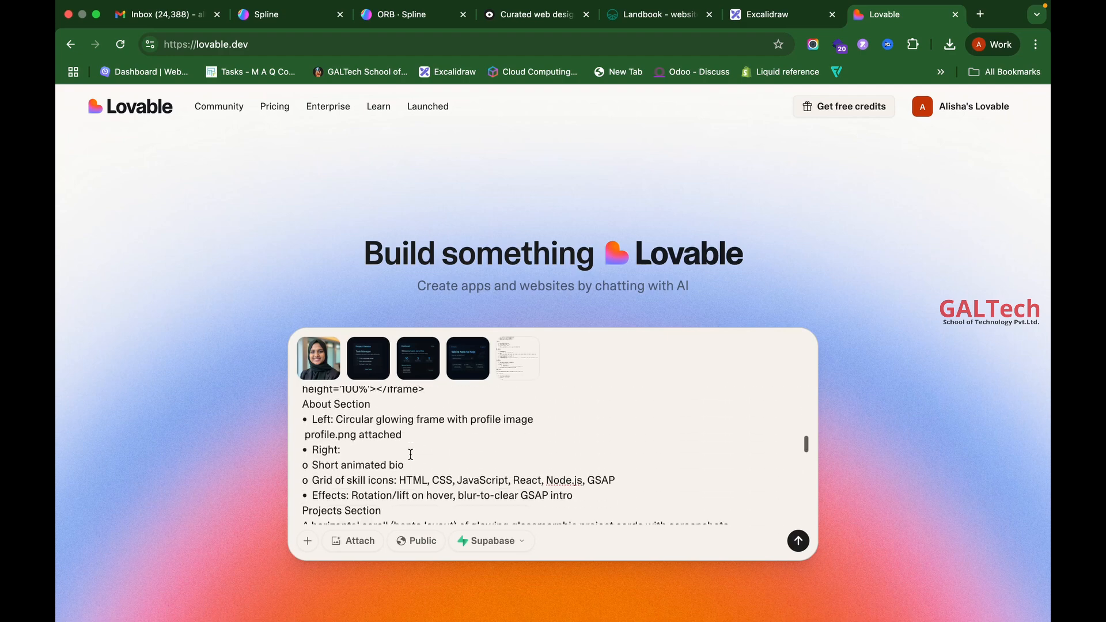
{"action": "scroll", "coordinate": [411, 455], "scroll_direction": "up", "scroll_amount": 3}
{"action": "scroll", "coordinate": [411, 456], "scroll_direction": "down", "scroll_amount": 10}
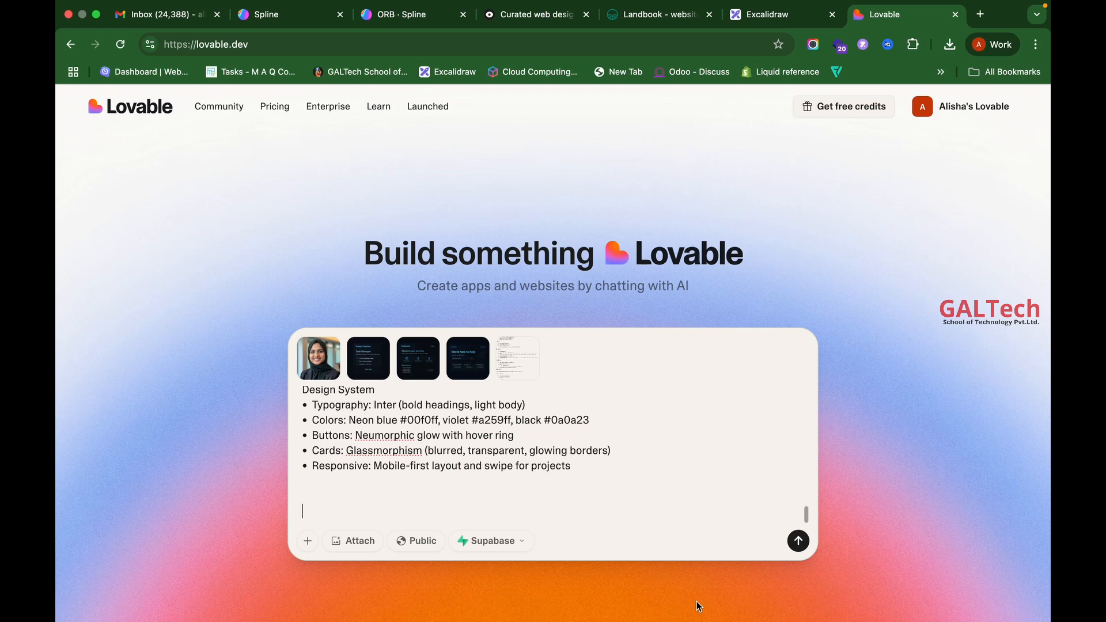
{"action": "left_click", "coordinate": [798, 542]}
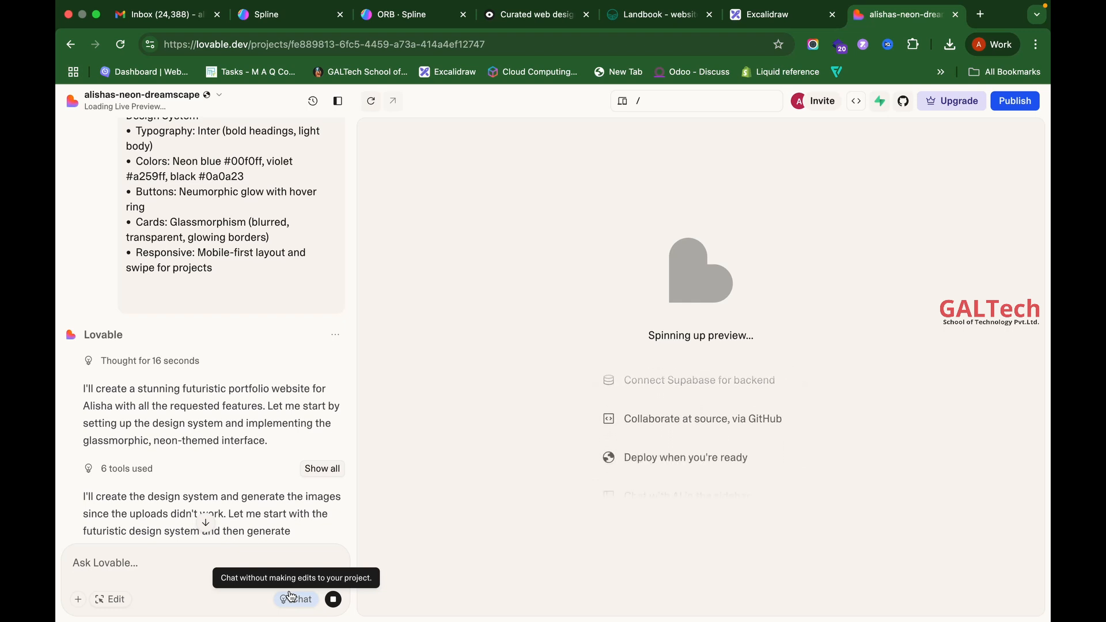
{"action": "scroll", "coordinate": [247, 395], "scroll_direction": "down", "scroll_amount": 3}
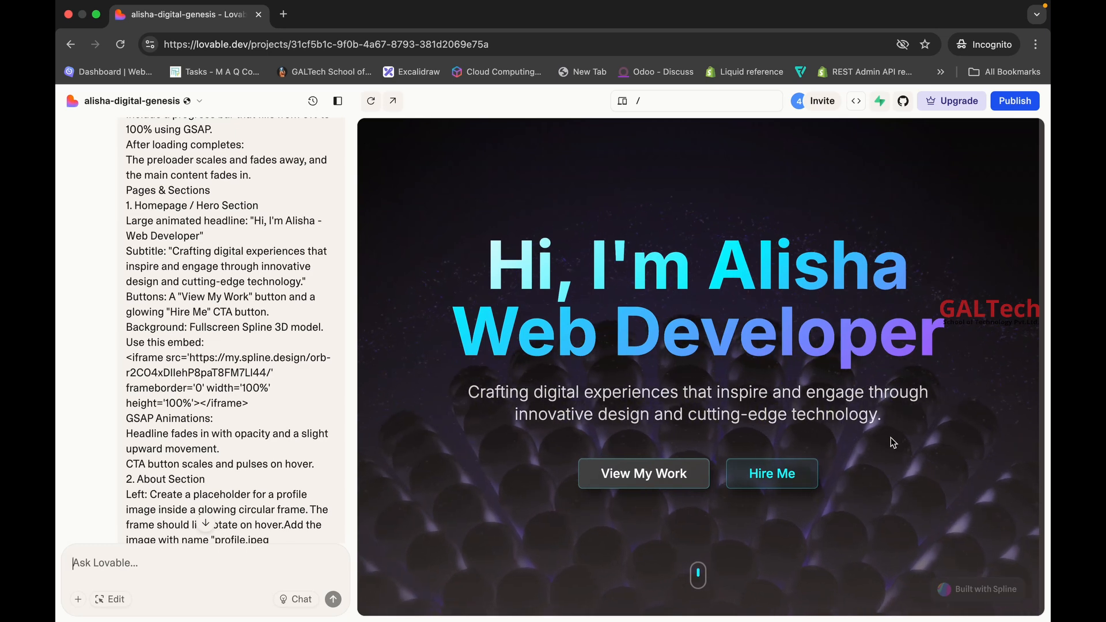
Examine the hero, About Me, My Skills and Featured Projects sections in the alisha-digital-genesis project's live preview.
{"action": "scroll", "coordinate": [903, 455], "scroll_direction": "down", "scroll_amount": 3}
{"action": "scroll", "coordinate": [903, 456], "scroll_direction": "down", "scroll_amount": 3}
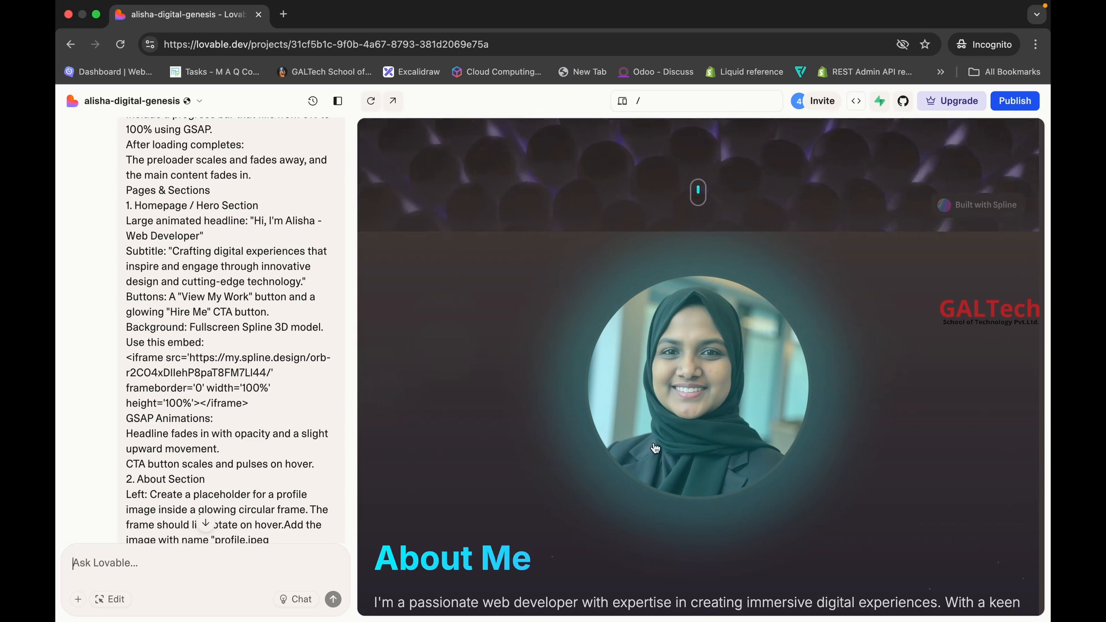
{"action": "scroll", "coordinate": [650, 456], "scroll_direction": "down", "scroll_amount": 1}
{"action": "scroll", "coordinate": [650, 456], "scroll_direction": "down", "scroll_amount": 3}
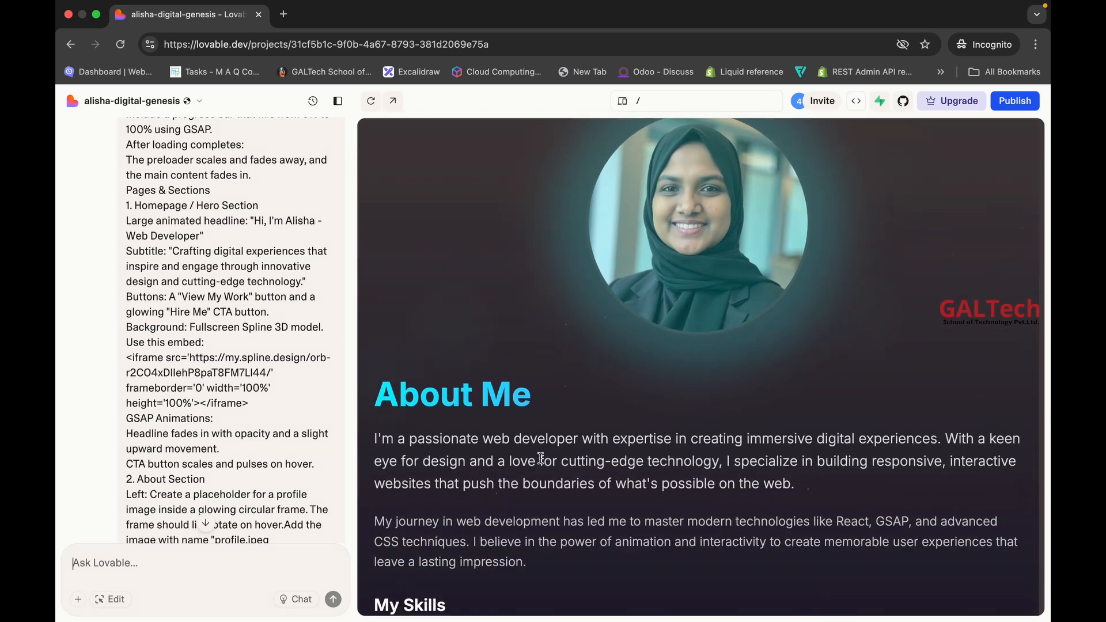
{"action": "scroll", "coordinate": [533, 521], "scroll_direction": "down", "scroll_amount": 1}
{"action": "scroll", "coordinate": [536, 527], "scroll_direction": "down", "scroll_amount": 3}
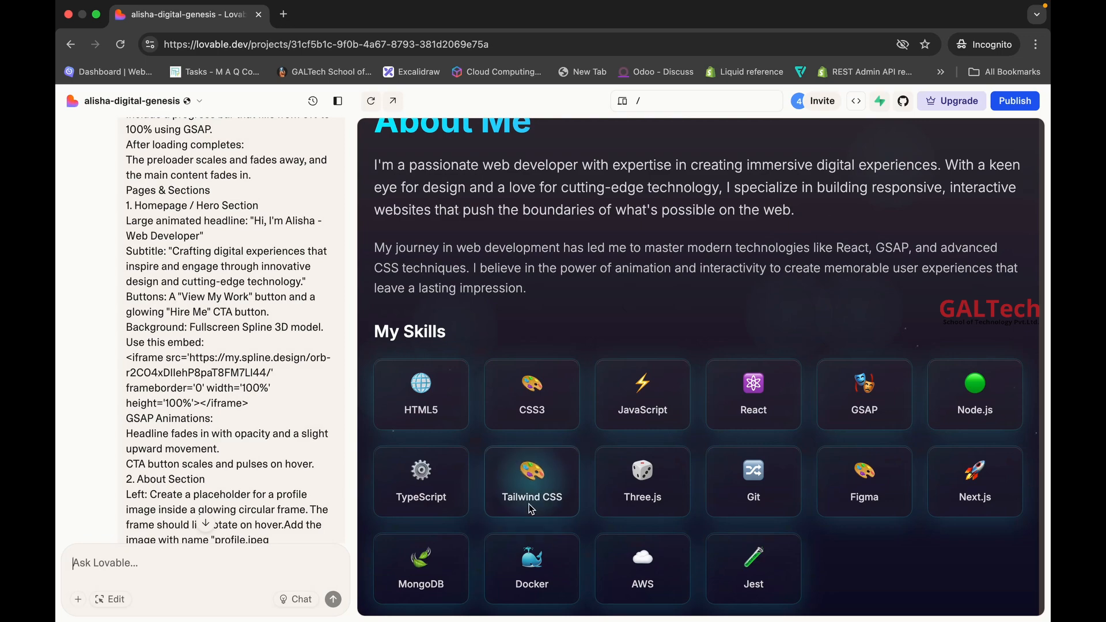
{"action": "scroll", "coordinate": [528, 507], "scroll_direction": "down", "scroll_amount": 6}
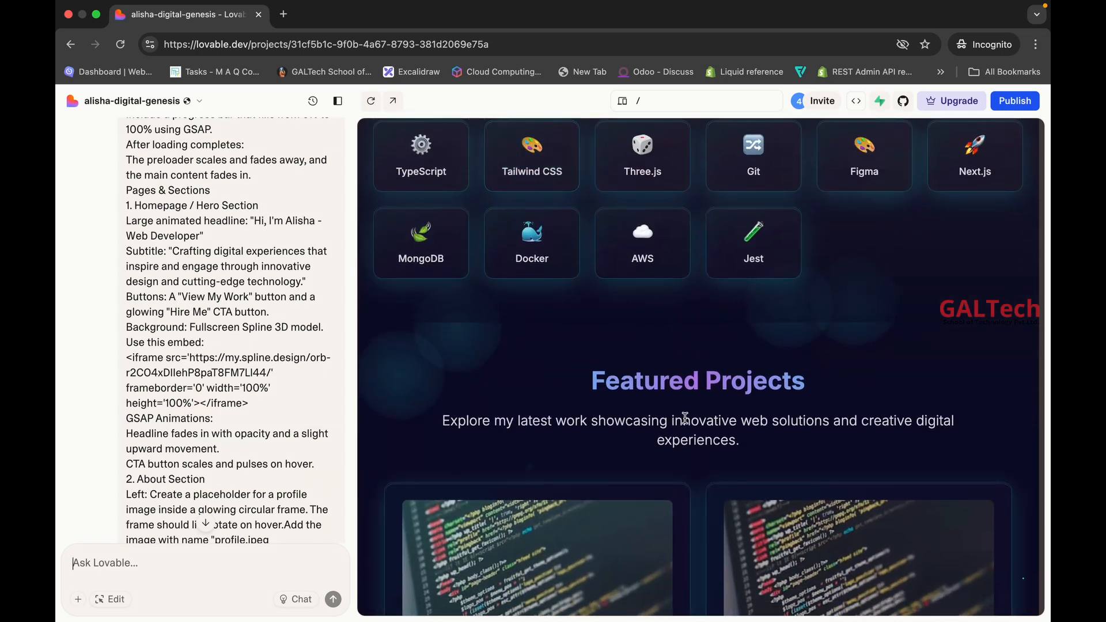
{"action": "scroll", "coordinate": [688, 421], "scroll_direction": "down", "scroll_amount": 3}
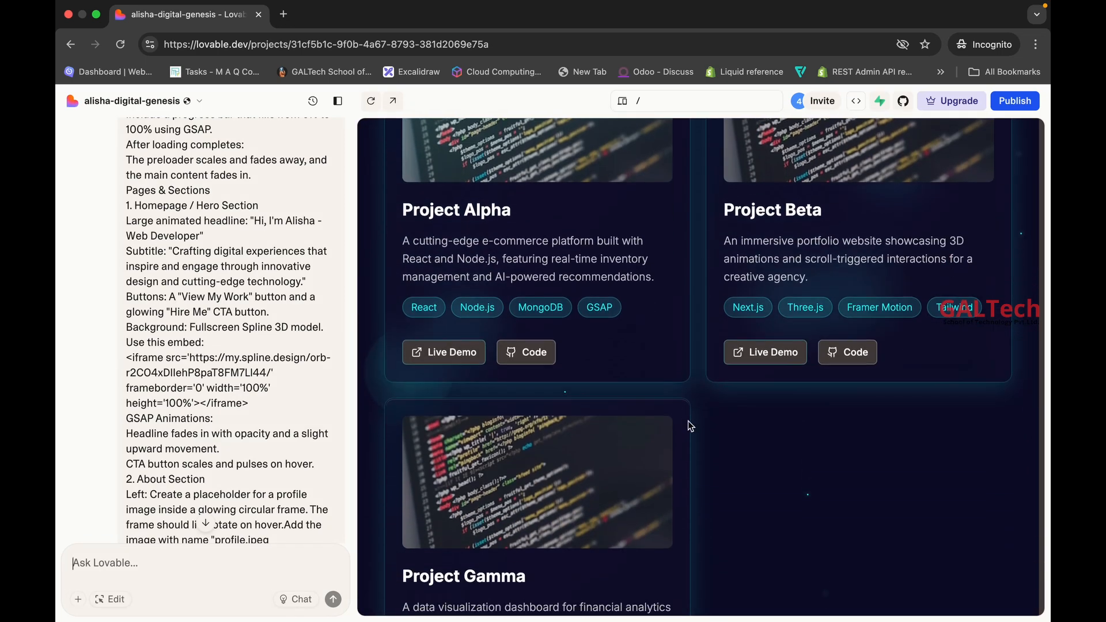
Examine the project cards, contact form, social links and footer in the live preview, finishing back at the hero section.
{"action": "scroll", "coordinate": [688, 421], "scroll_direction": "up", "scroll_amount": 1}
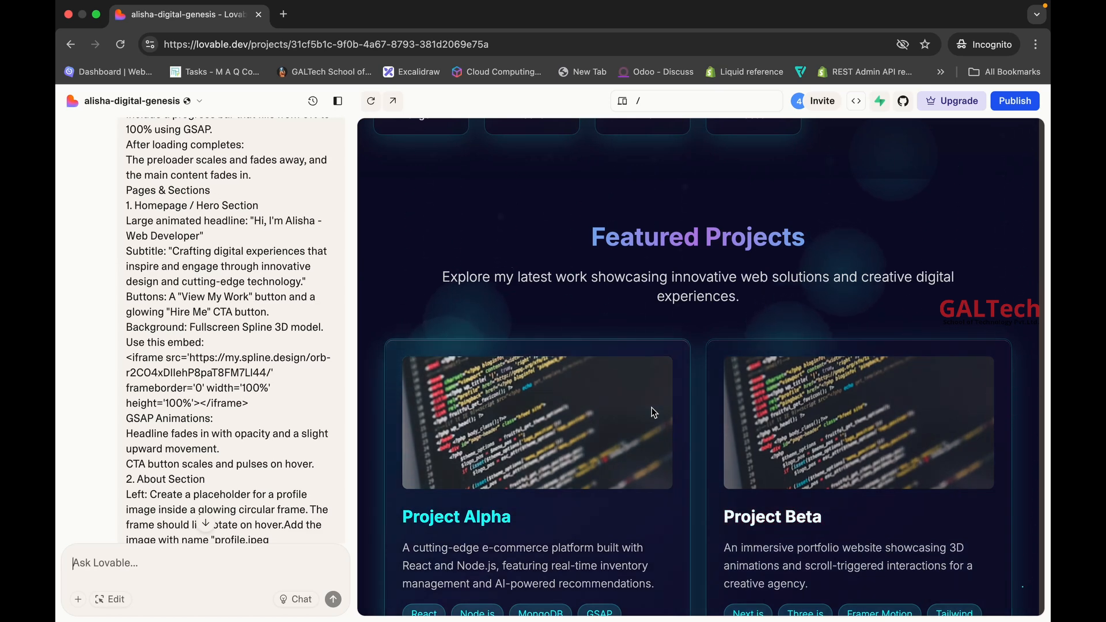
{"action": "scroll", "coordinate": [652, 411], "scroll_direction": "down", "scroll_amount": 15}
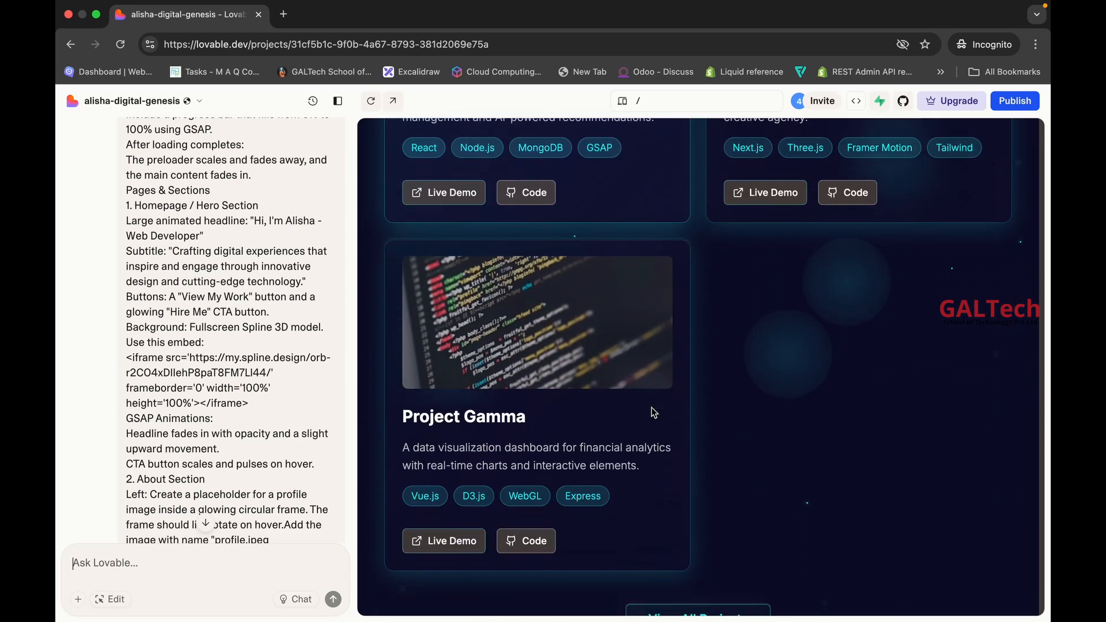
{"action": "scroll", "coordinate": [651, 407], "scroll_direction": "down", "scroll_amount": 1}
{"action": "scroll", "coordinate": [652, 412], "scroll_direction": "up", "scroll_amount": 3}
{"action": "scroll", "coordinate": [651, 418], "scroll_direction": "down", "scroll_amount": 3}
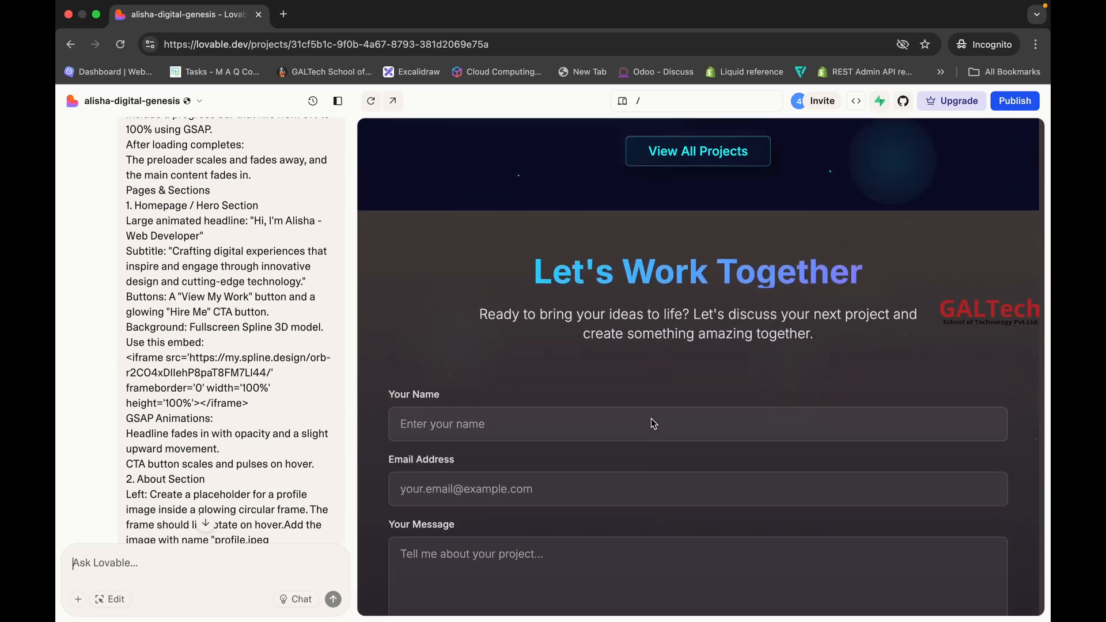
{"action": "scroll", "coordinate": [638, 245], "scroll_direction": "down", "scroll_amount": 5}
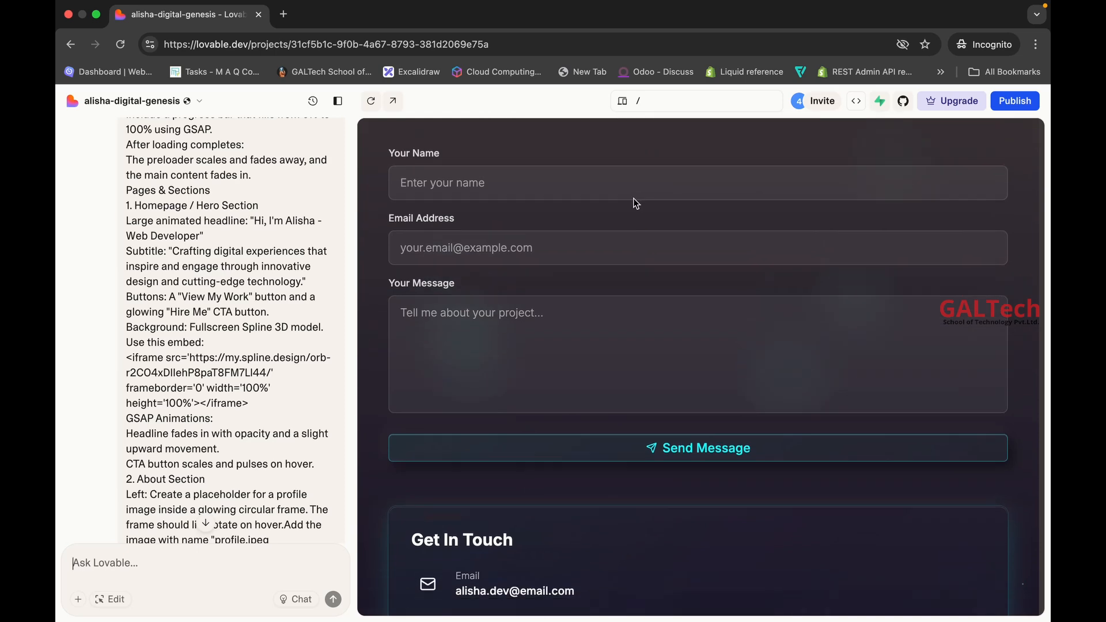
{"action": "scroll", "coordinate": [612, 476], "scroll_direction": "down", "scroll_amount": 8}
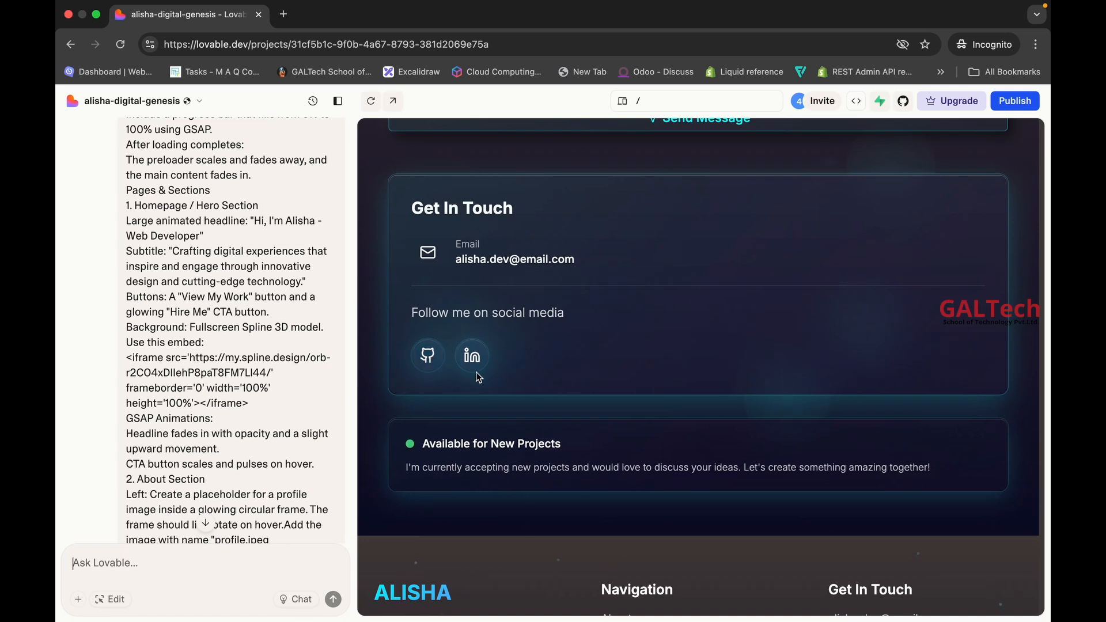
{"action": "scroll", "coordinate": [479, 377], "scroll_direction": "down", "scroll_amount": 5}
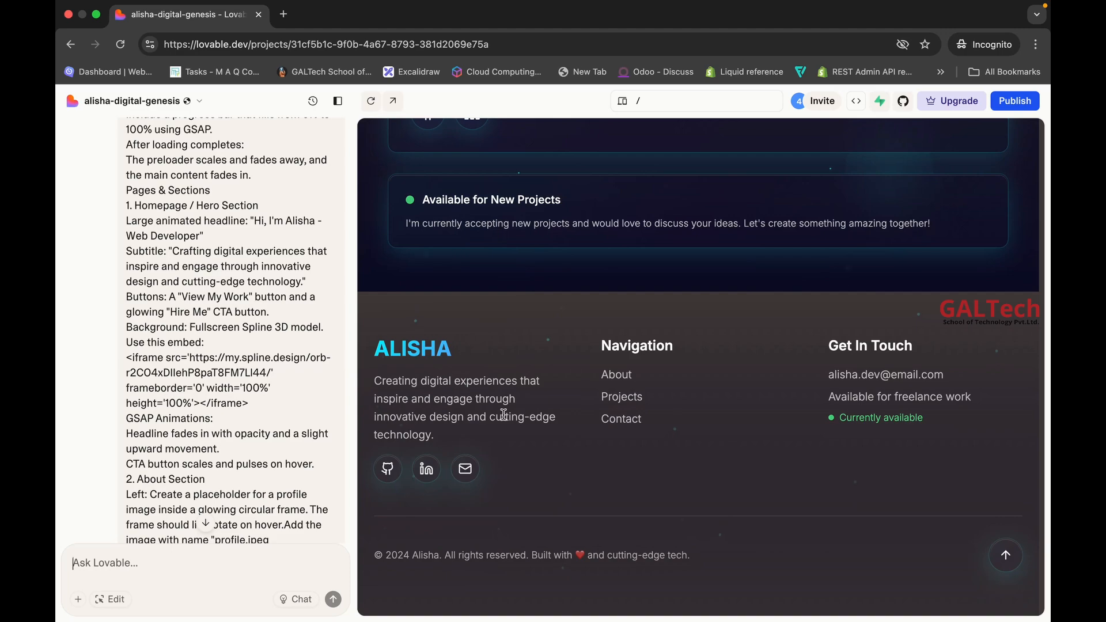
{"action": "scroll", "coordinate": [504, 415], "scroll_direction": "up", "scroll_amount": 20}
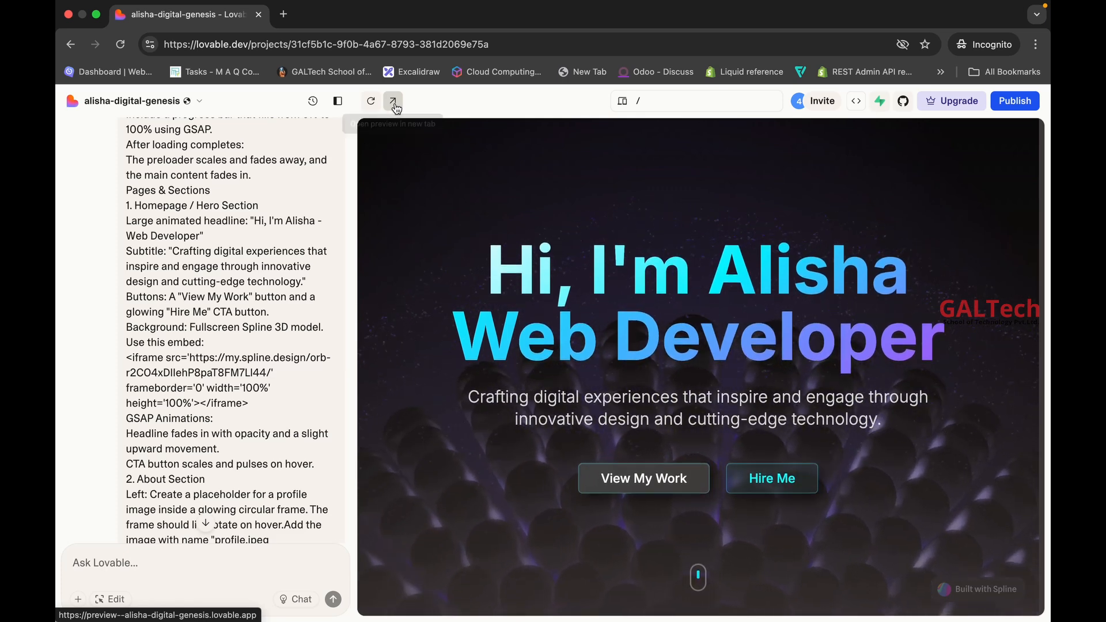
Open the site preview in its own browser tab and test the hero's View My Work and Hire Me buttons.
{"action": "left_click", "coordinate": [395, 102]}
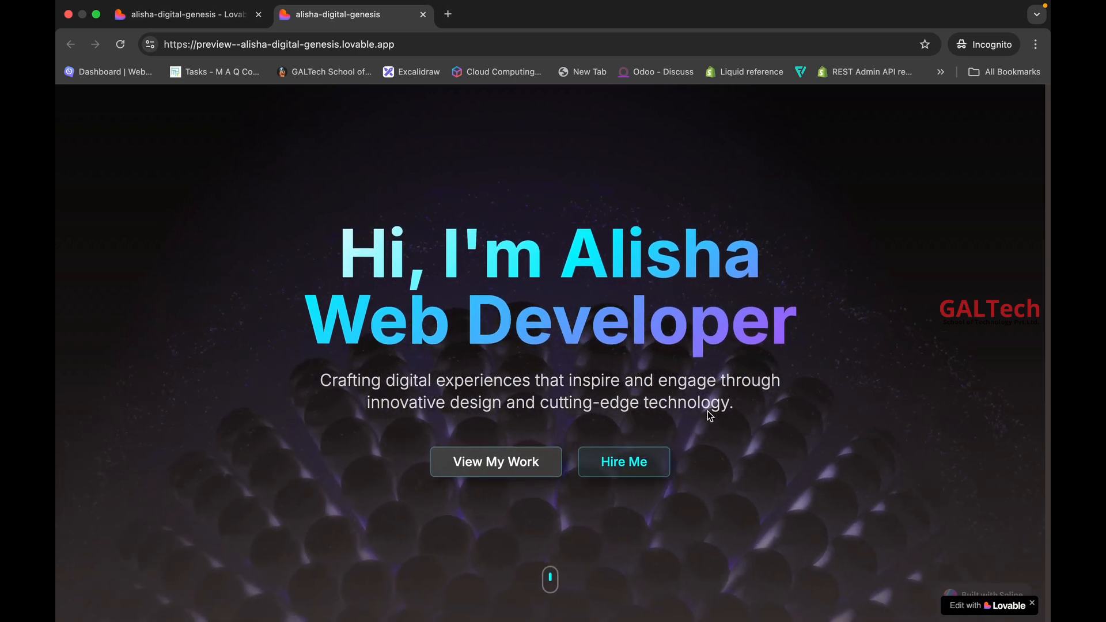
{"action": "left_click", "coordinate": [518, 461]}
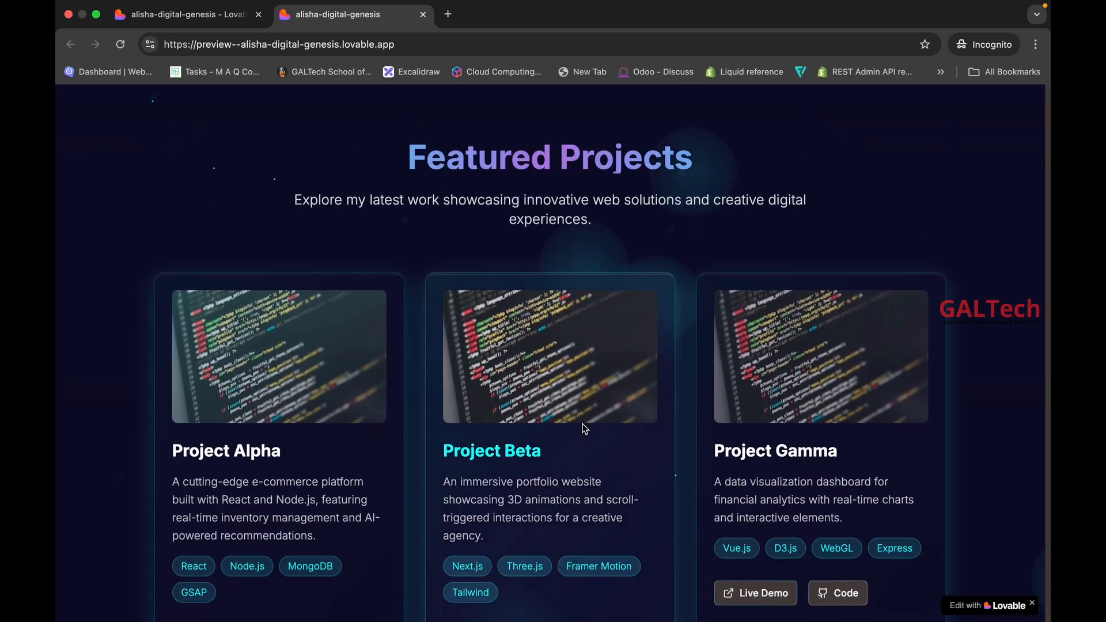
{"action": "scroll", "coordinate": [583, 427], "scroll_direction": "up", "scroll_amount": 10}
{"action": "left_click", "coordinate": [636, 461]}
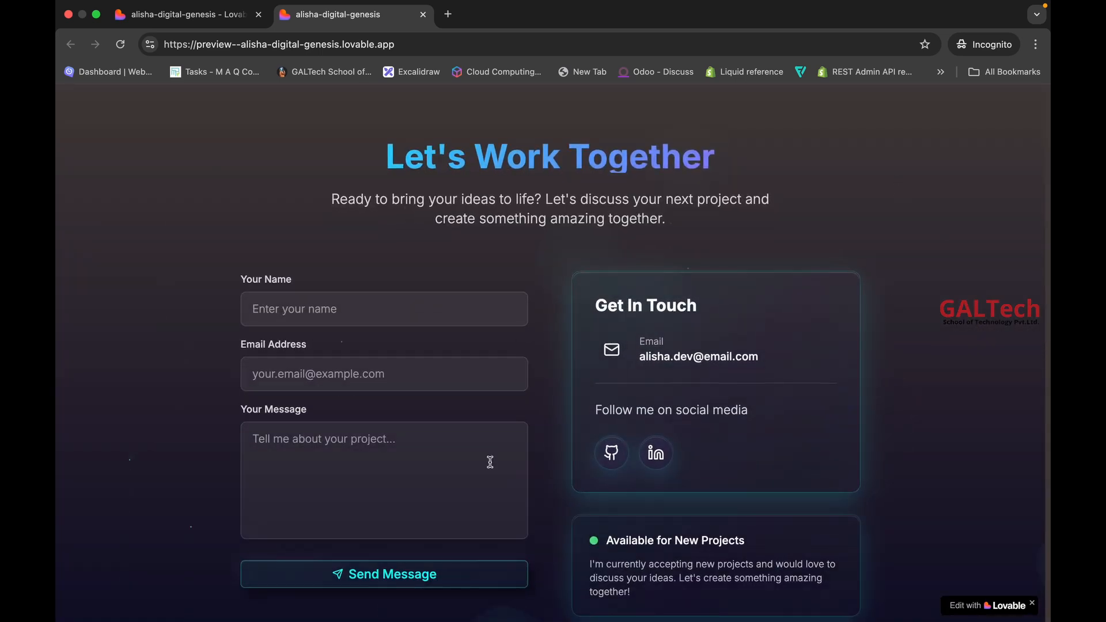
{"action": "scroll", "coordinate": [490, 462], "scroll_direction": "up", "scroll_amount": 15}
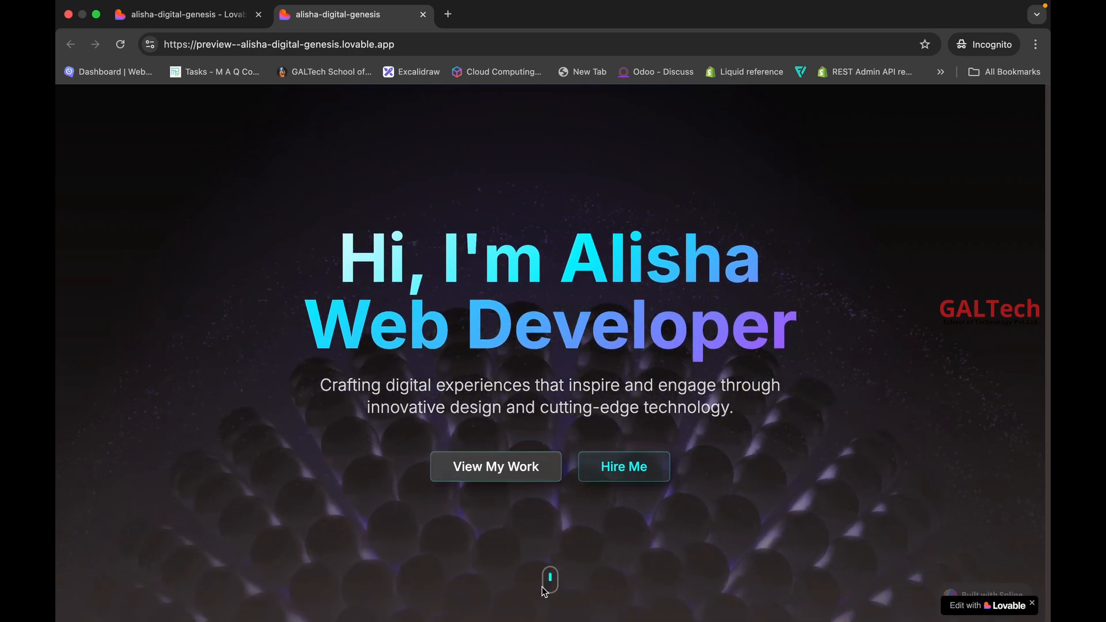
Test the hero's scroll indicator and check the full-width page down to the footer and back to the hero.
{"action": "left_click", "coordinate": [541, 586]}
{"action": "scroll", "coordinate": [542, 586], "scroll_direction": "down", "scroll_amount": 3}
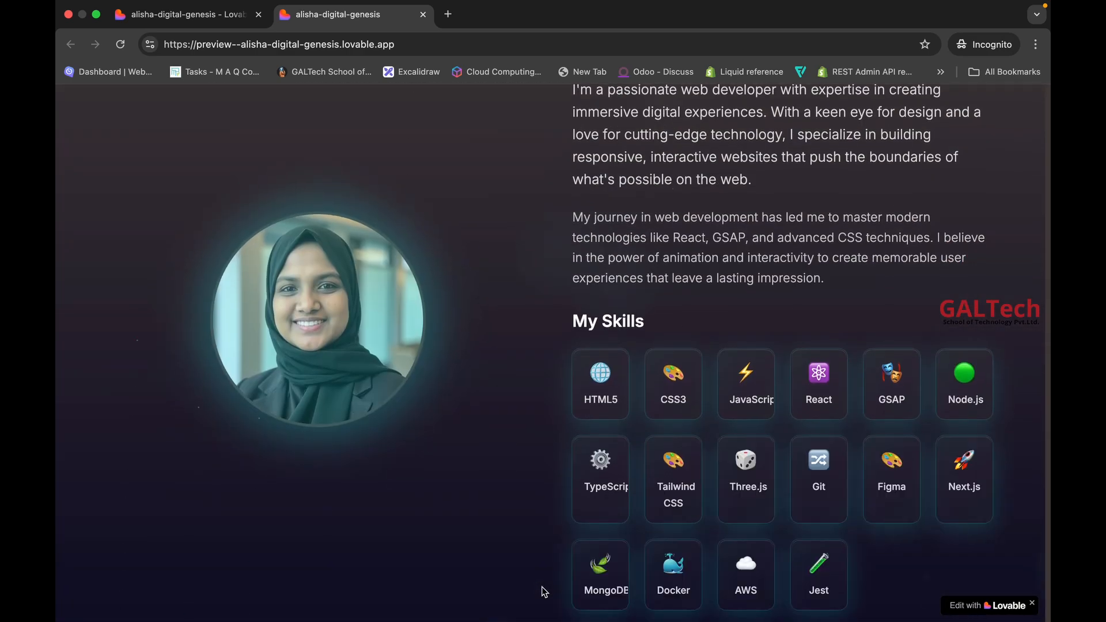
{"action": "scroll", "coordinate": [543, 591], "scroll_direction": "down", "scroll_amount": 20}
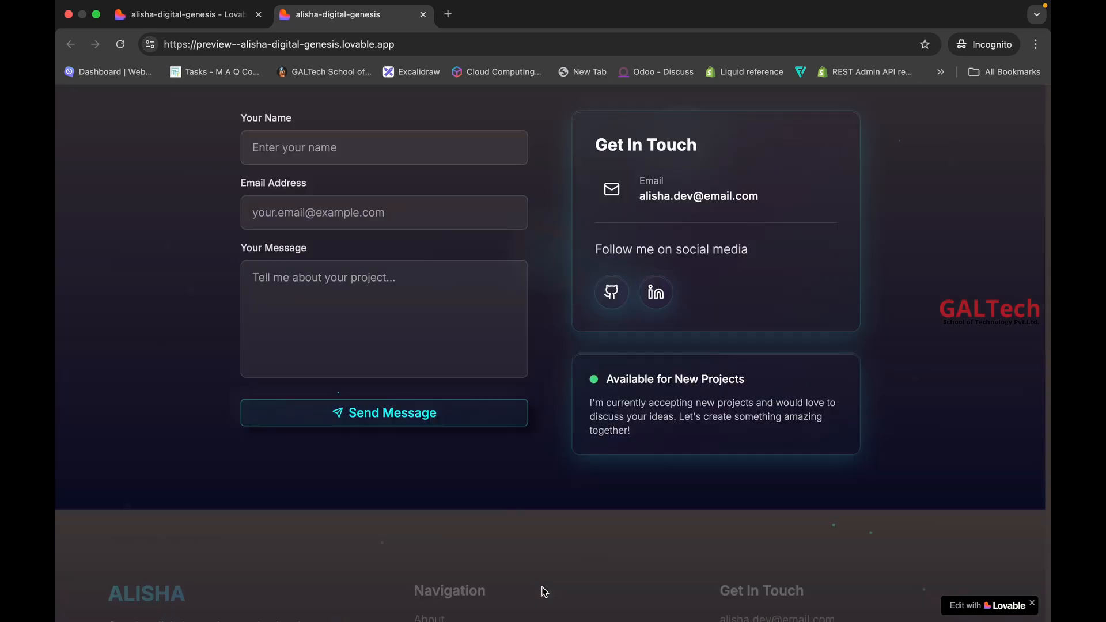
{"action": "scroll", "coordinate": [541, 587], "scroll_direction": "down", "scroll_amount": 5}
{"action": "scroll", "coordinate": [541, 586], "scroll_direction": "up", "scroll_amount": 20}
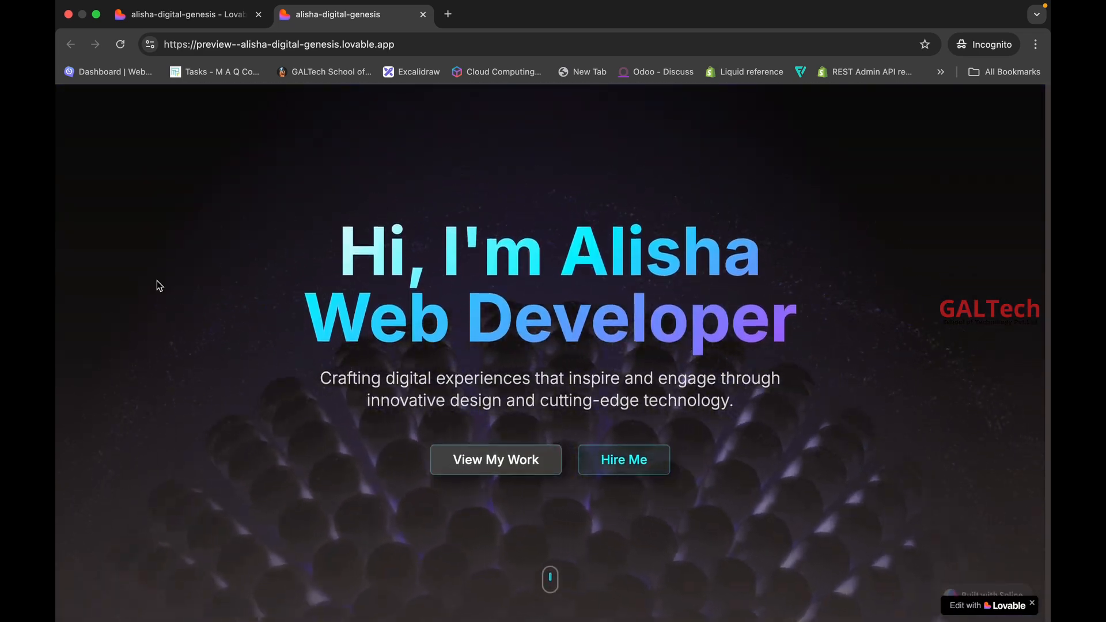
Inspect the preview page with device emulation enabled and narrow the responsive viewport to 377 px wide.
{"action": "right_click", "coordinate": [158, 282]}
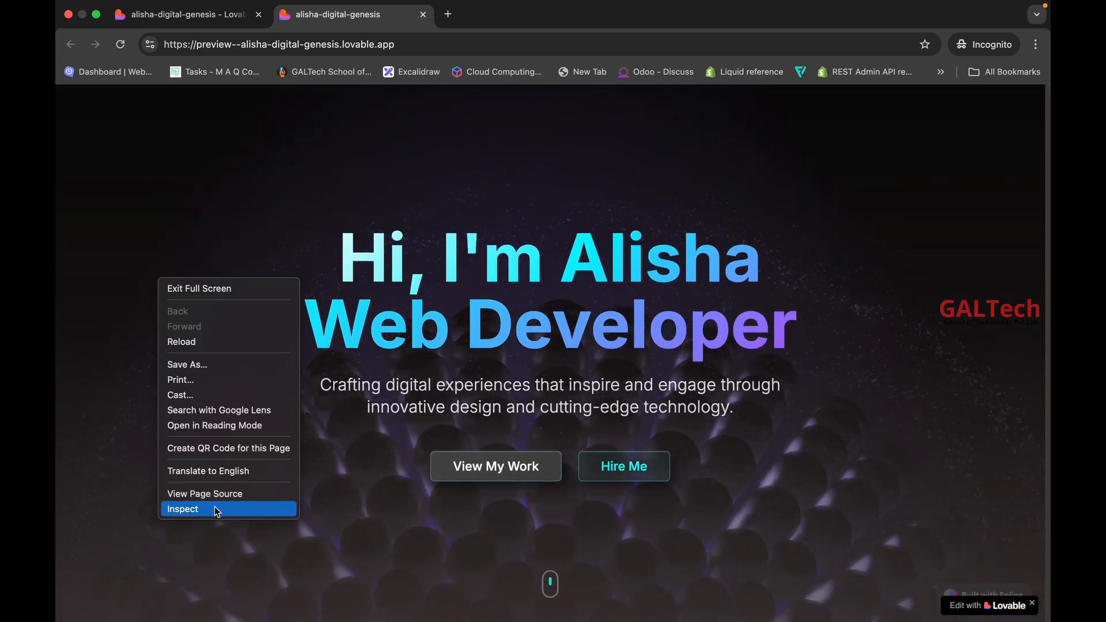
{"action": "left_click", "coordinate": [214, 508]}
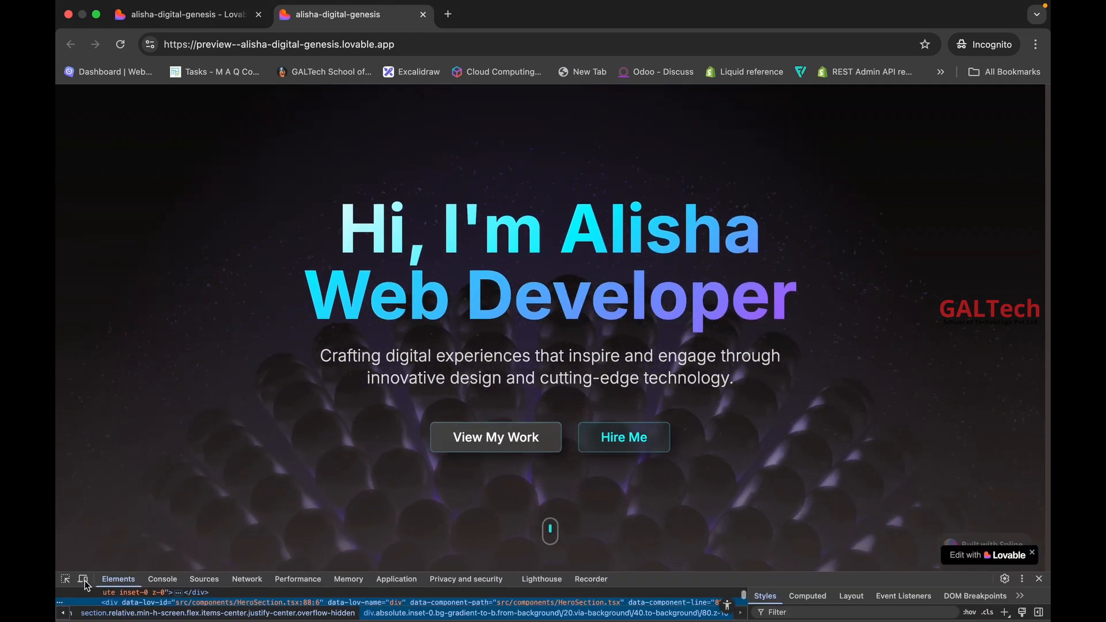
{"action": "left_click", "coordinate": [84, 581]}
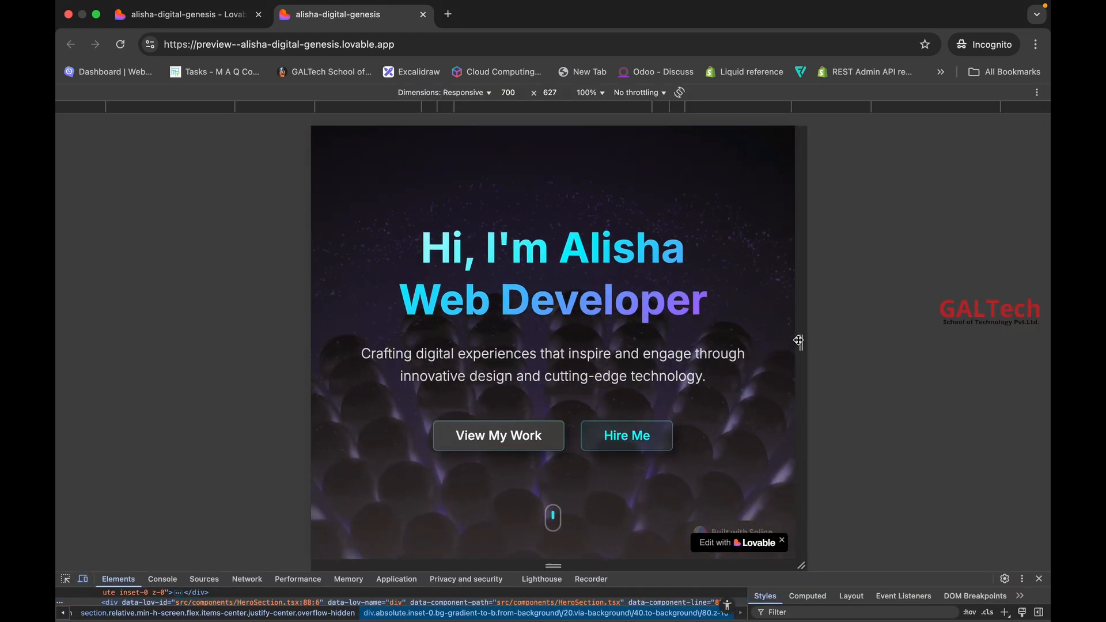
{"action": "left_click_drag", "start_coordinate": [801, 341], "coordinate": [689, 359]}
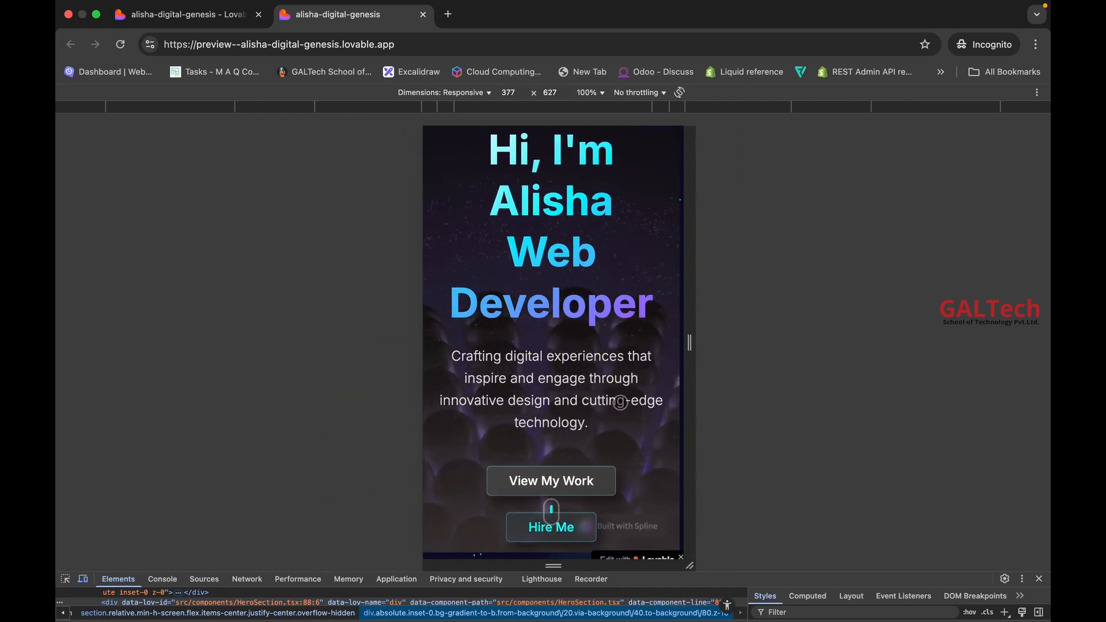
Emulate an iPhone 12 Pro and check the hero, About Me, skills and Featured Projects sections at that size.
{"action": "left_click", "coordinate": [486, 92]}
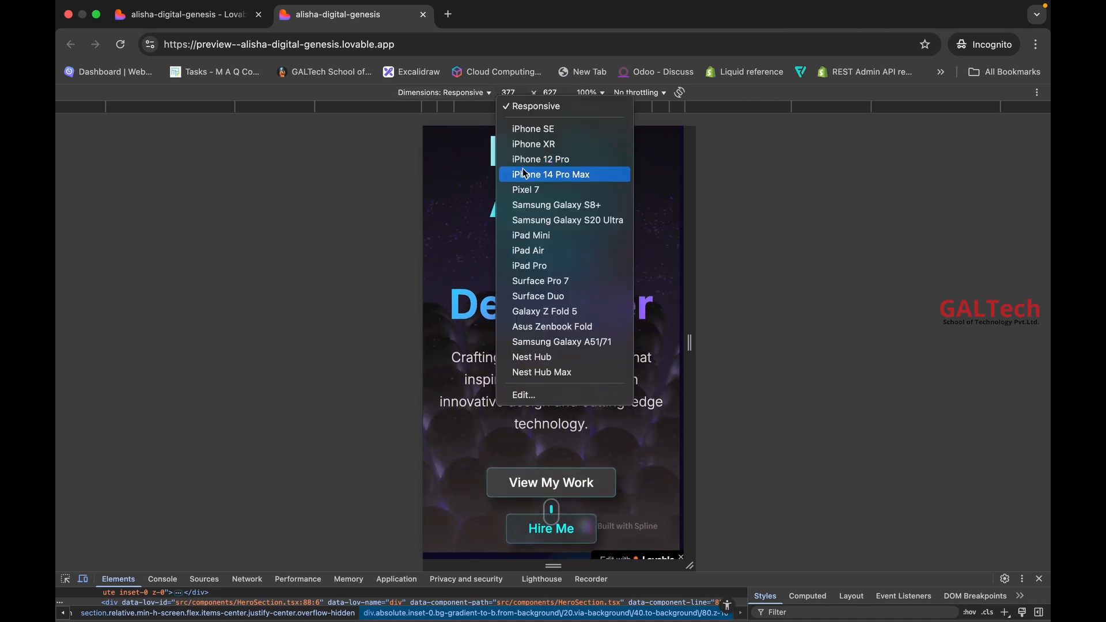
{"action": "left_click", "coordinate": [524, 160]}
{"action": "scroll", "coordinate": [558, 416], "scroll_direction": "down", "scroll_amount": 10}
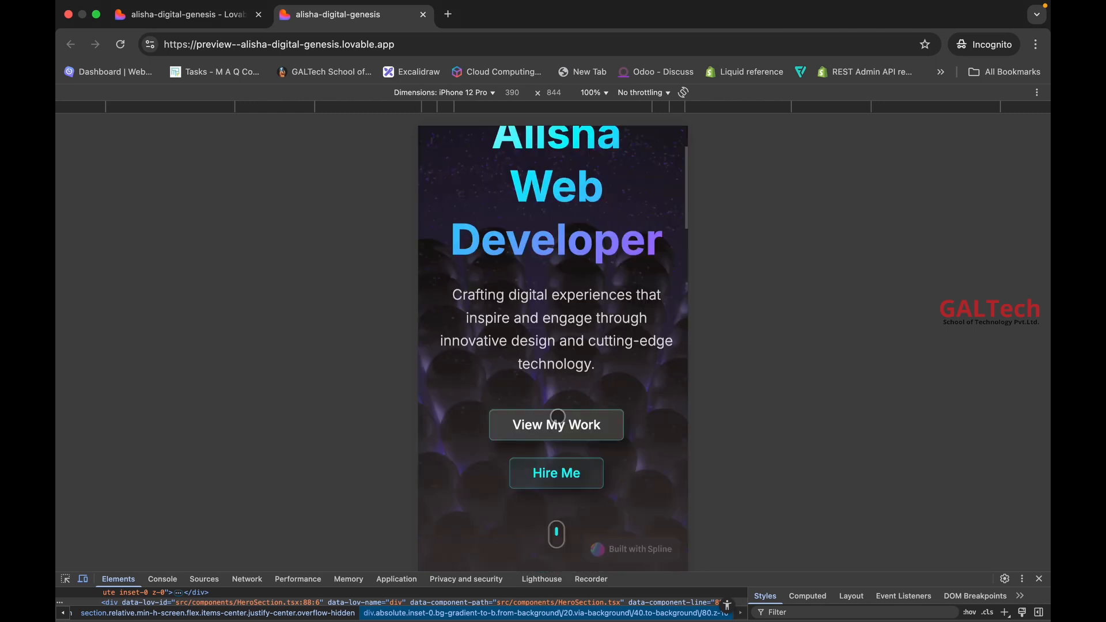
{"action": "scroll", "coordinate": [558, 416], "scroll_direction": "down", "scroll_amount": 12}
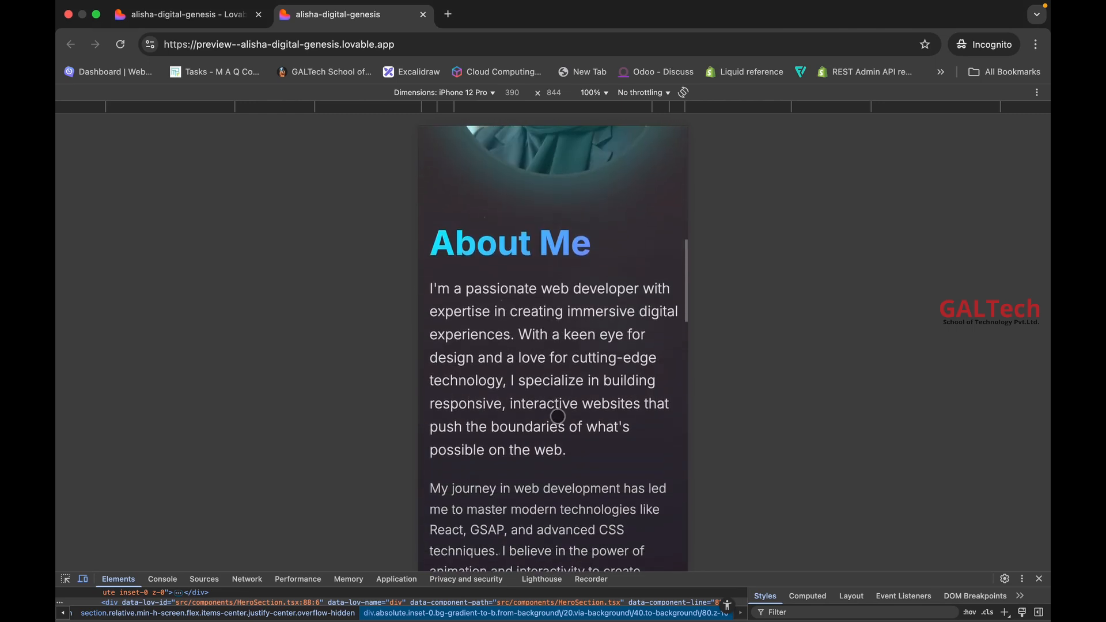
{"action": "scroll", "coordinate": [558, 416], "scroll_direction": "down", "scroll_amount": 12}
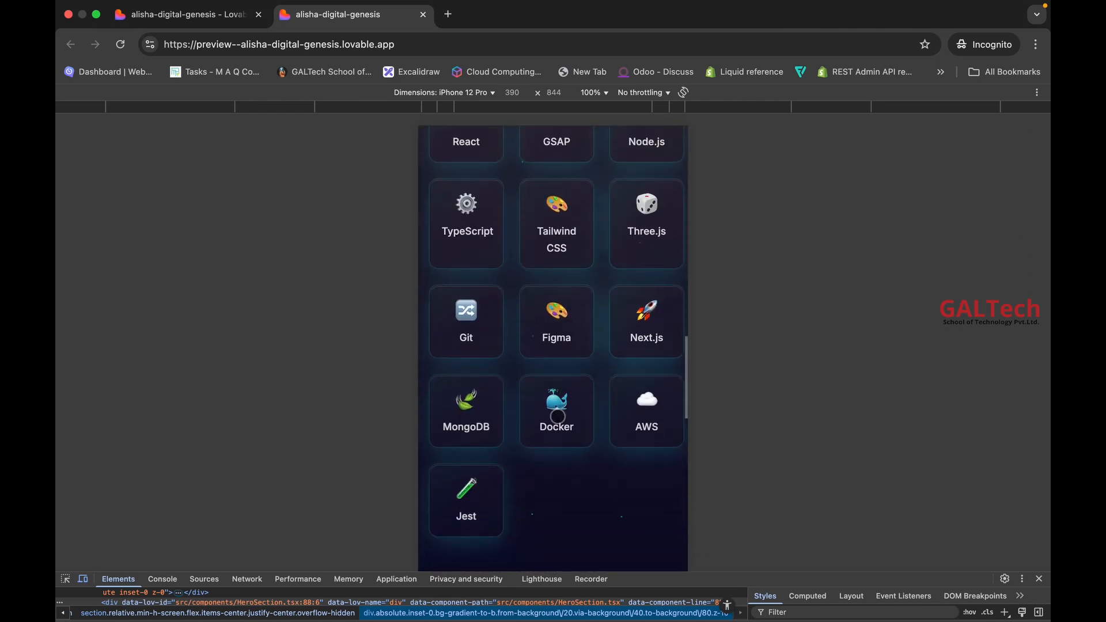
{"action": "scroll", "coordinate": [558, 416], "scroll_direction": "down", "scroll_amount": 2}
{"action": "scroll", "coordinate": [558, 415], "scroll_direction": "up", "scroll_amount": 4}
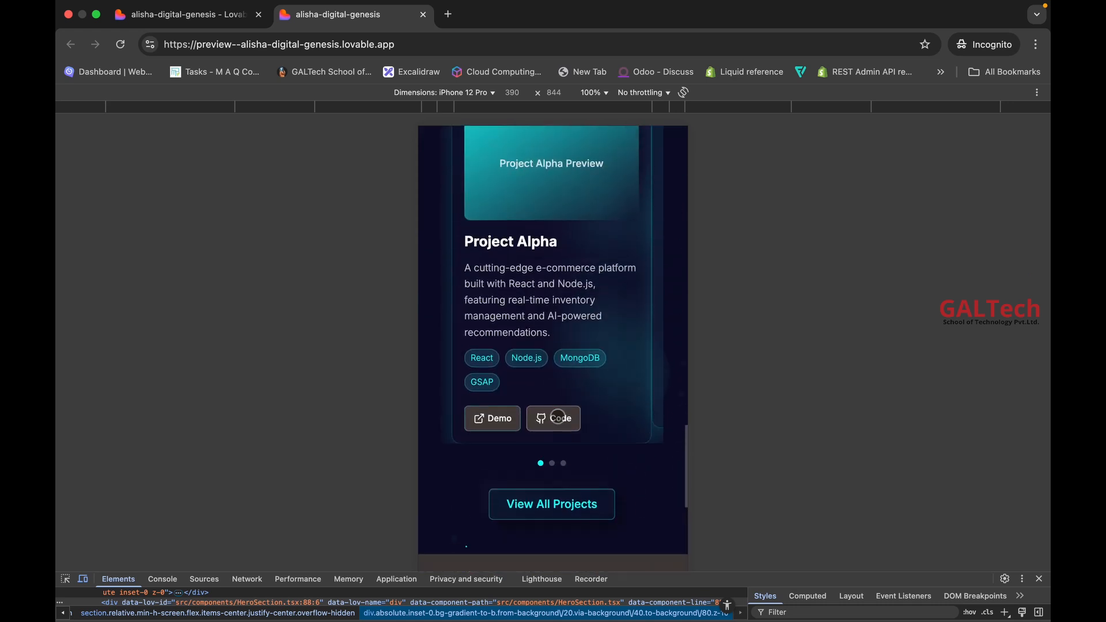
Test the mobile project carousel by advancing to Project Beta and then Project Gamma.
{"action": "scroll", "coordinate": [542, 462], "scroll_direction": "down", "scroll_amount": 1}
{"action": "left_click", "coordinate": [553, 455]}
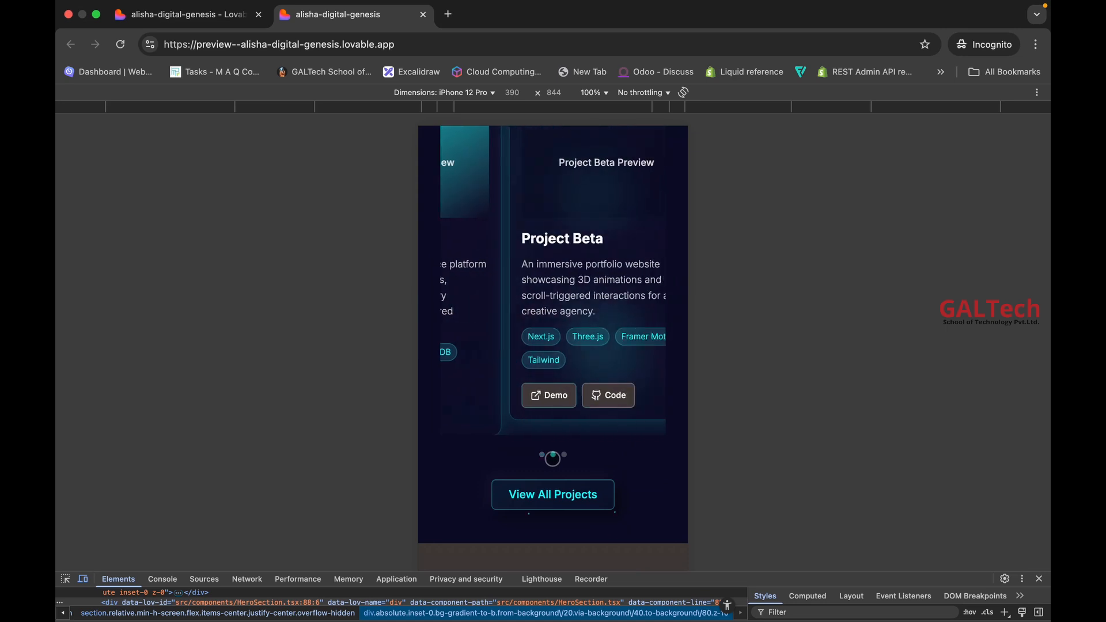
{"action": "scroll", "coordinate": [553, 459], "scroll_direction": "down", "scroll_amount": 1}
{"action": "scroll", "coordinate": [554, 462], "scroll_direction": "up", "scroll_amount": 2}
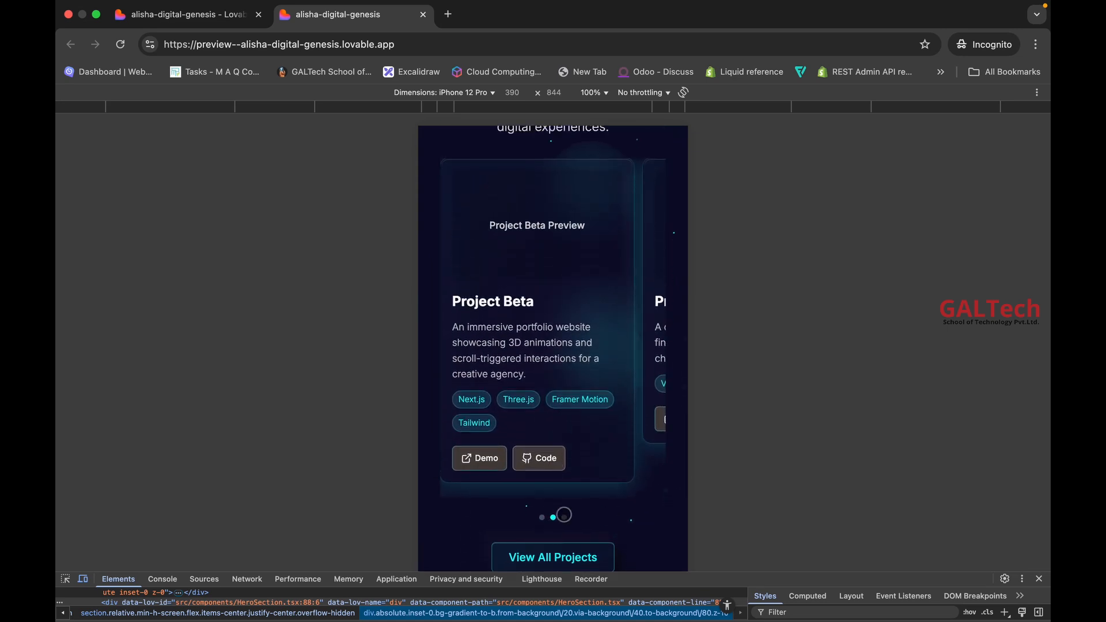
{"action": "left_click", "coordinate": [564, 517]}
{"action": "scroll", "coordinate": [558, 426], "scroll_direction": "up", "scroll_amount": 1}
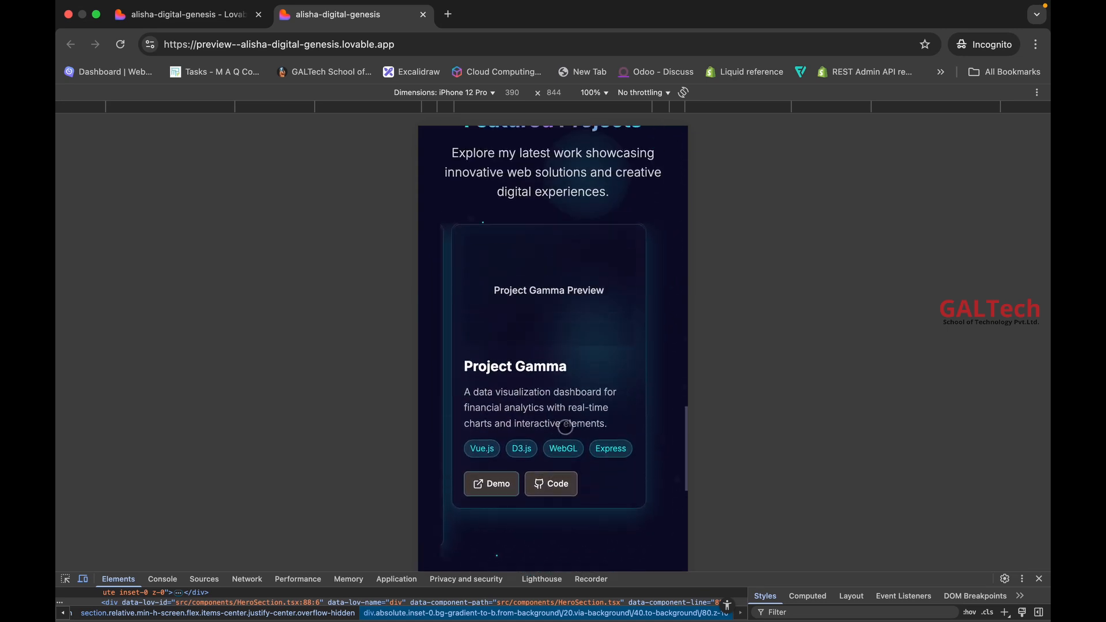
Check the mobile contact form and footer, then turn off device emulation and return to the hero section.
{"action": "scroll", "coordinate": [561, 460], "scroll_direction": "down", "scroll_amount": 12}
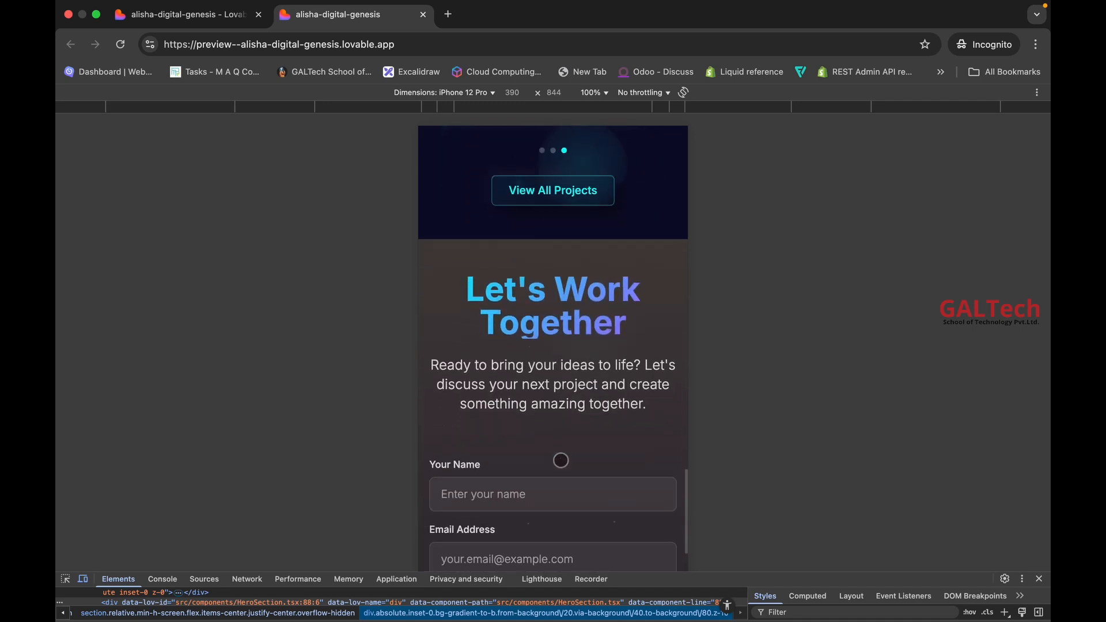
{"action": "scroll", "coordinate": [560, 460], "scroll_direction": "down", "scroll_amount": 10}
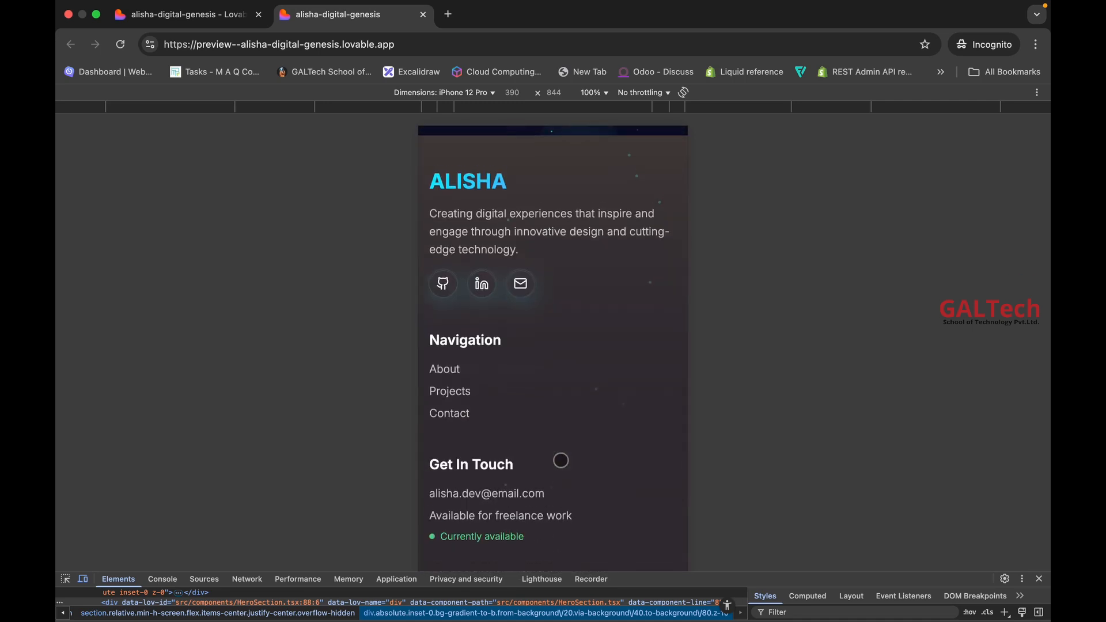
{"action": "left_click", "coordinate": [83, 579]}
{"action": "scroll", "coordinate": [276, 320], "scroll_direction": "up", "scroll_amount": 15}
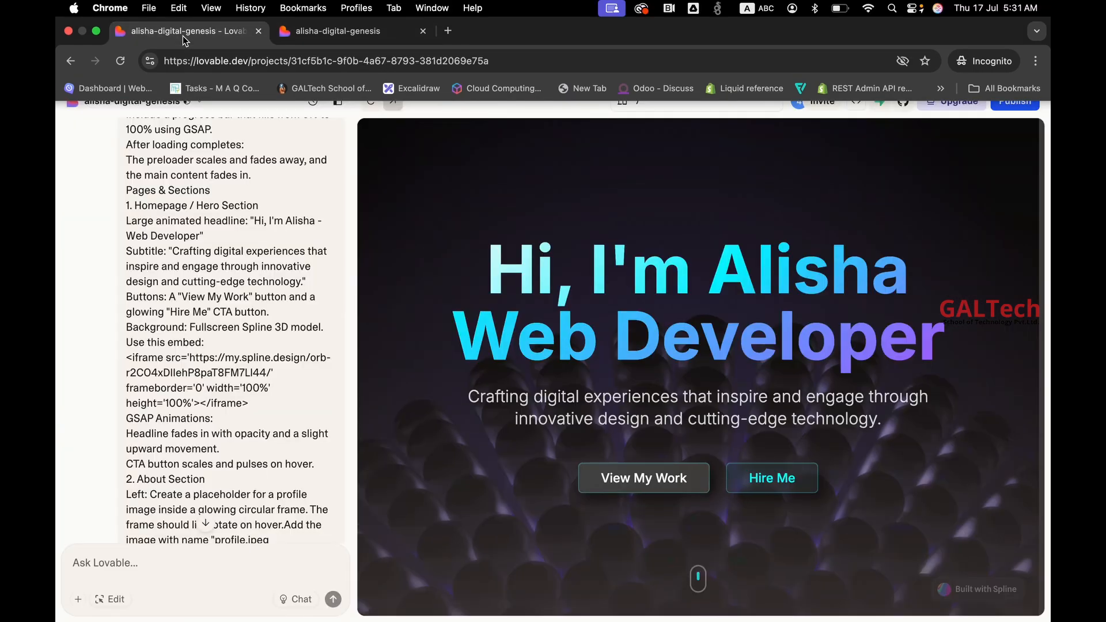
Return to the Lovable project and review its embedded preview down to Featured Projects and back to the hero.
{"action": "left_click", "coordinate": [183, 12]}
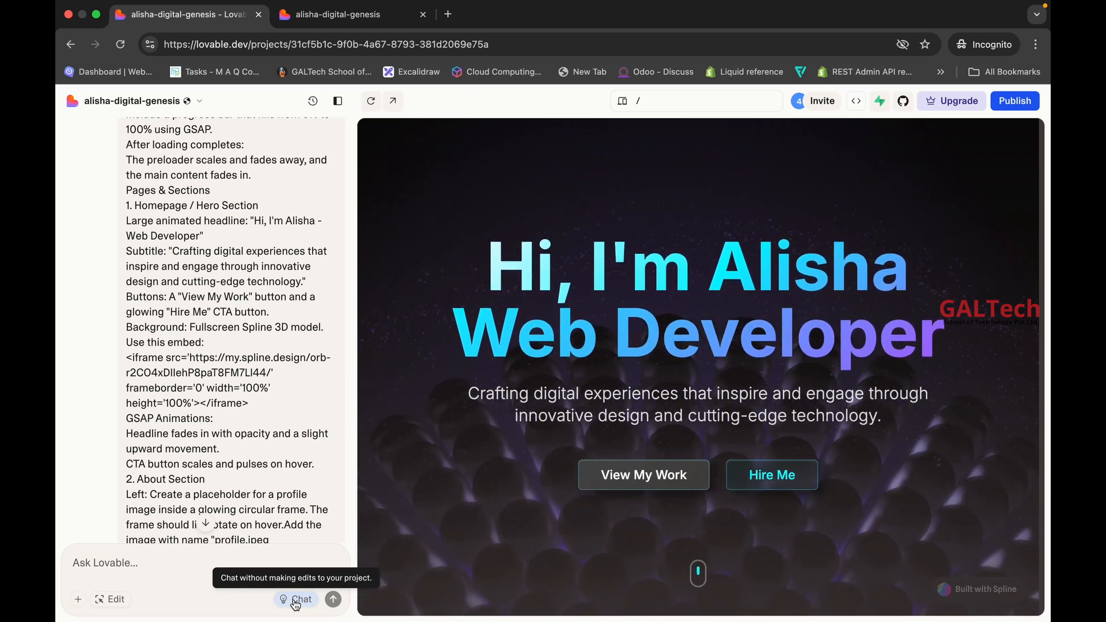
{"action": "scroll", "coordinate": [606, 552], "scroll_direction": "down", "scroll_amount": 10}
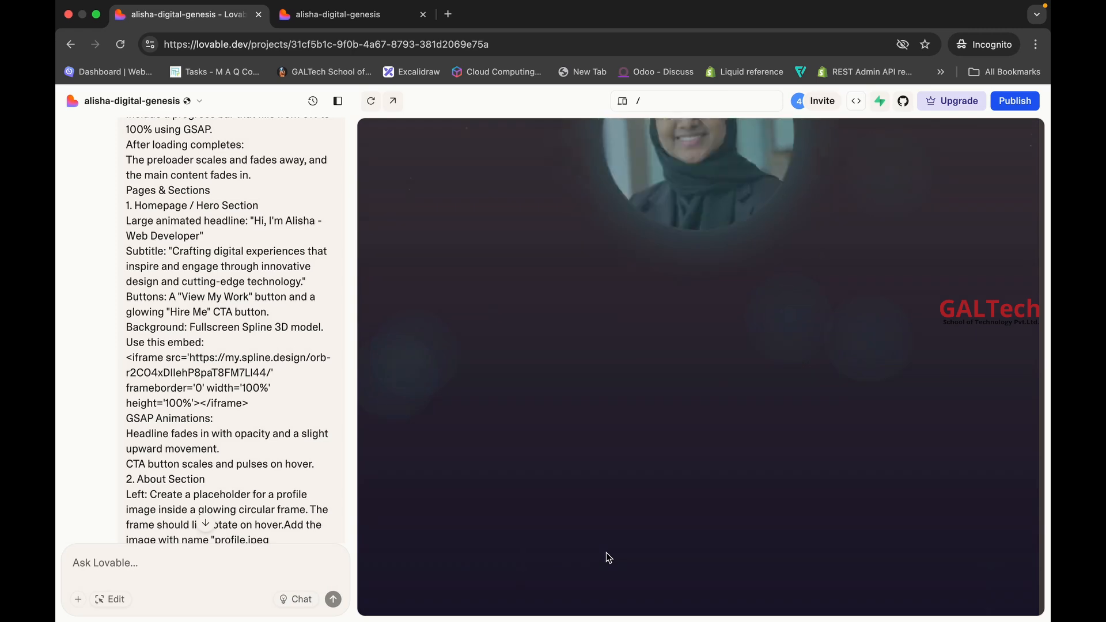
{"action": "scroll", "coordinate": [603, 438], "scroll_direction": "down", "scroll_amount": 10}
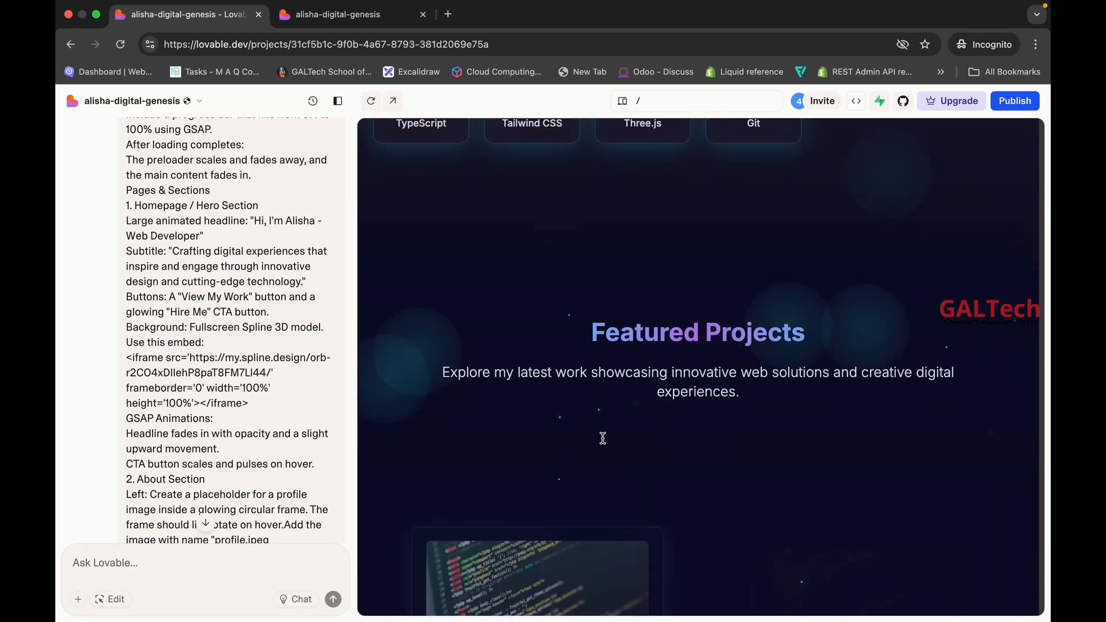
{"action": "scroll", "coordinate": [602, 438], "scroll_direction": "down", "scroll_amount": 2}
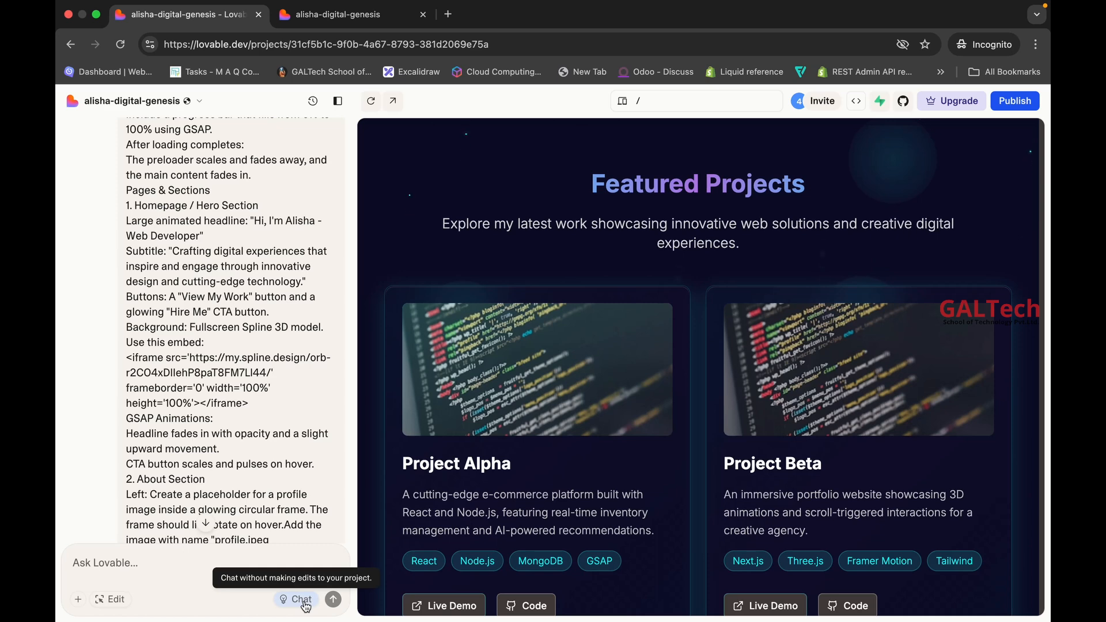
{"action": "scroll", "coordinate": [490, 363], "scroll_direction": "up", "scroll_amount": 15}
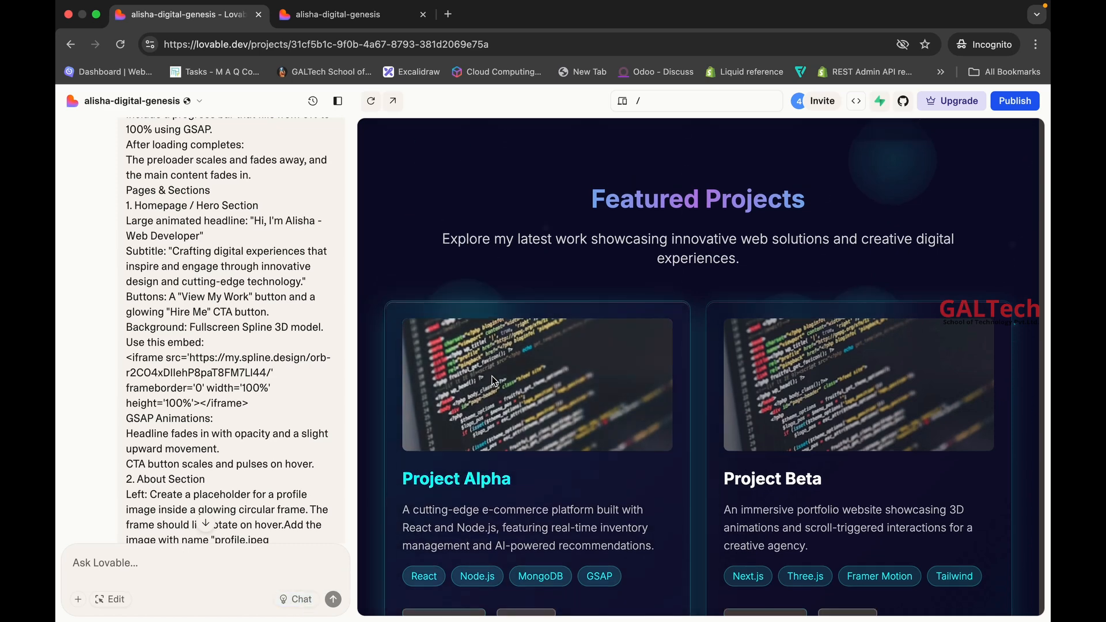
{"action": "scroll", "coordinate": [493, 375], "scroll_direction": "up", "scroll_amount": 2}
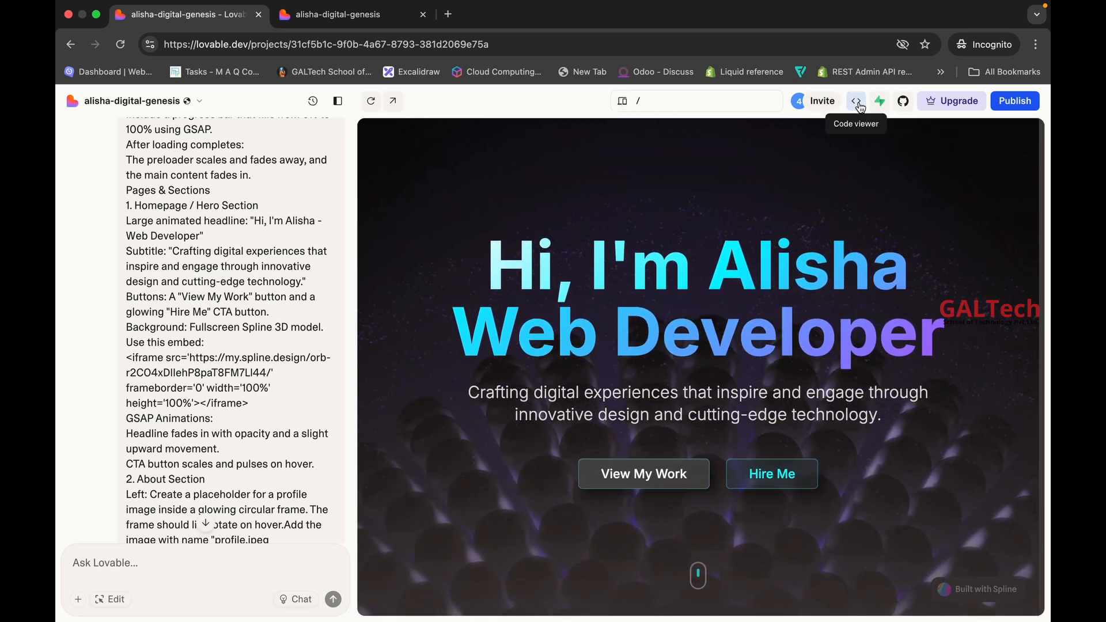
Look through the project's file list in the code viewer, then return to the site preview.
{"action": "left_click", "coordinate": [861, 108]}
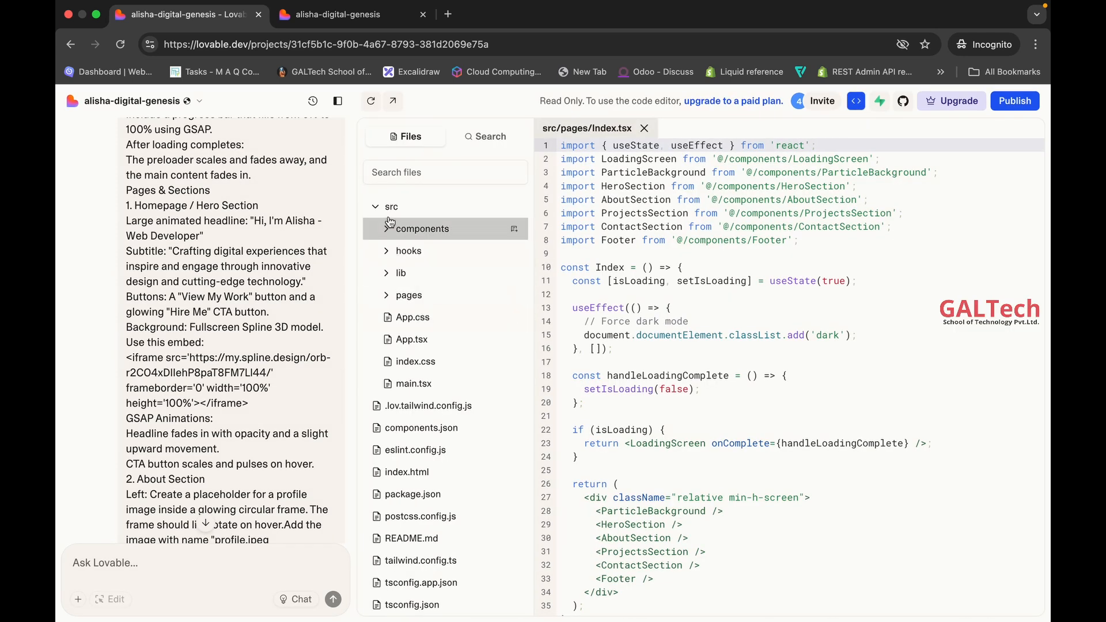
{"action": "scroll", "coordinate": [413, 397], "scroll_direction": "down", "scroll_amount": 2}
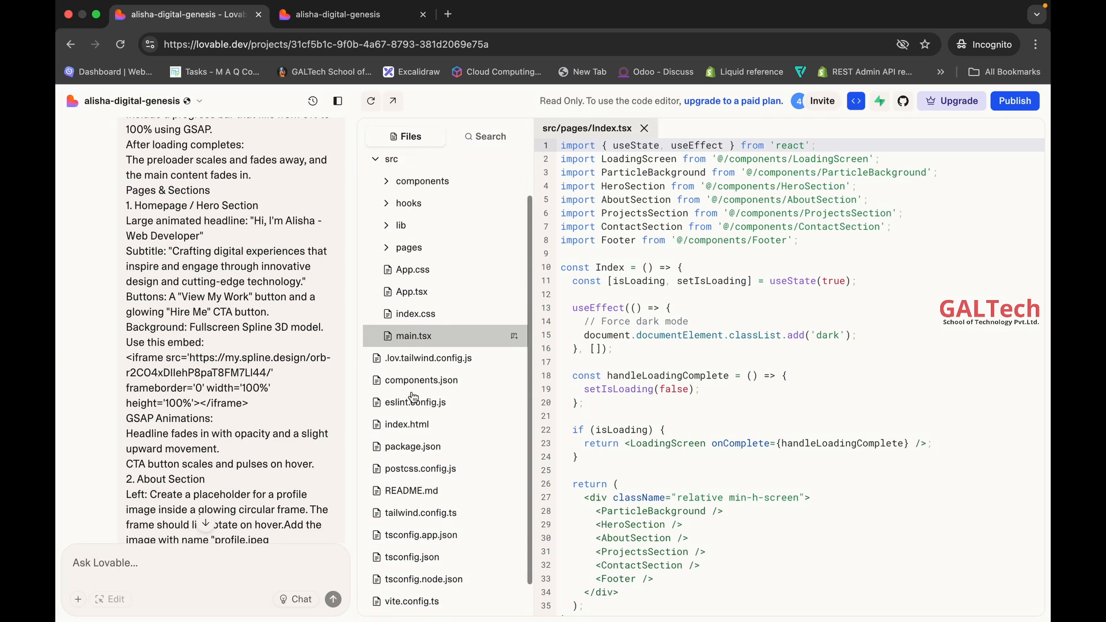
{"action": "scroll", "coordinate": [413, 397], "scroll_direction": "up", "scroll_amount": 2}
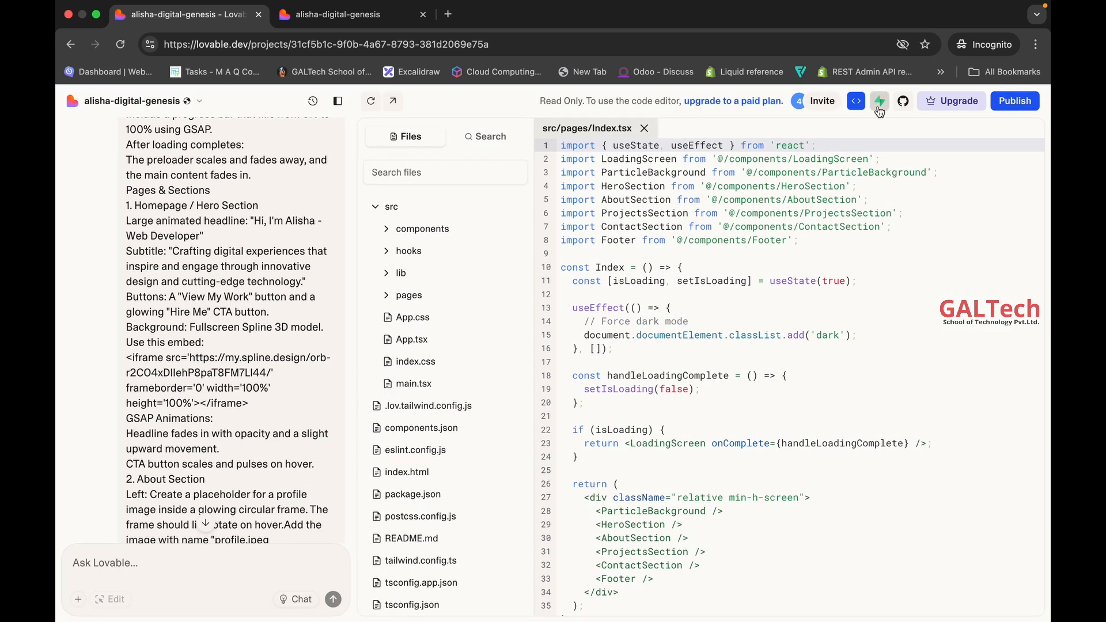
{"action": "left_click", "coordinate": [856, 104]}
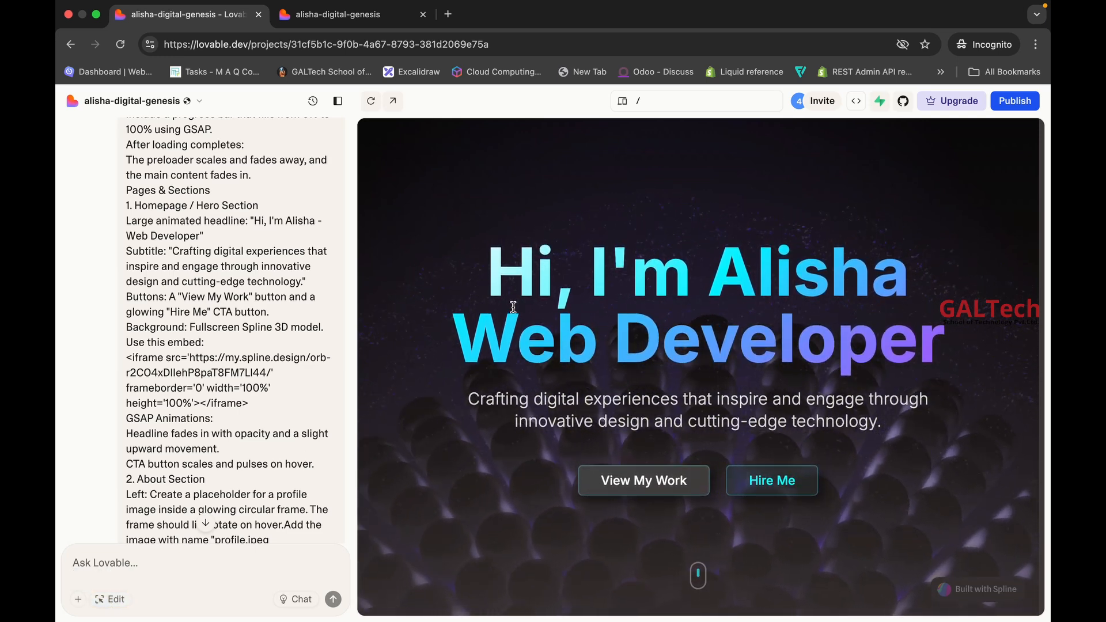
Enable visual editing and change the hero headline's second line to "Full Stack Developer".
{"action": "left_click", "coordinate": [105, 601]}
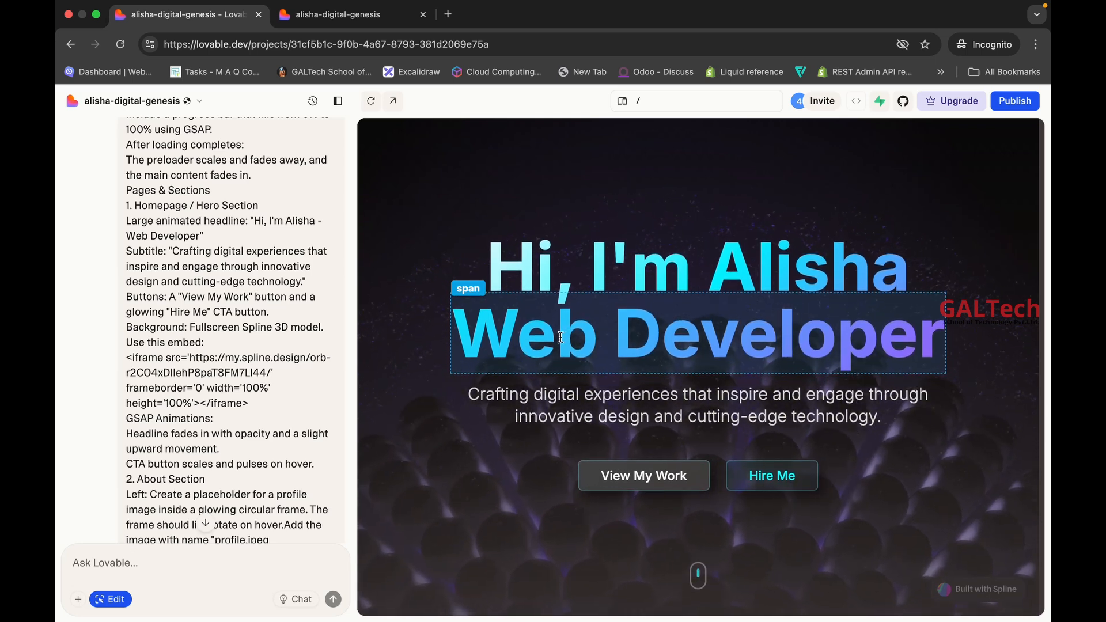
{"action": "left_click", "coordinate": [561, 337]}
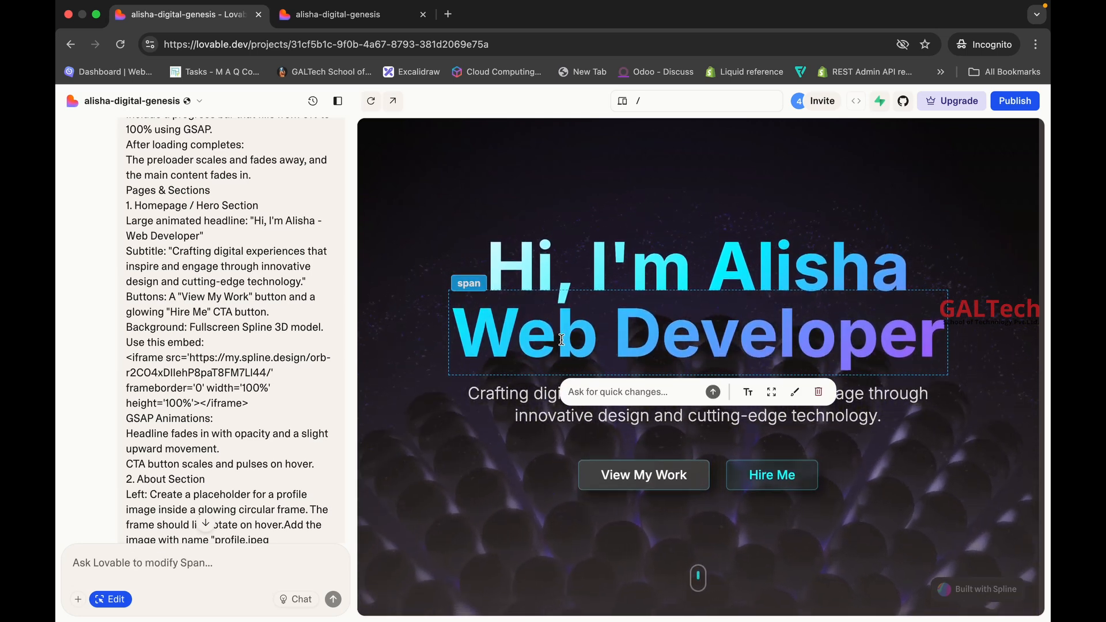
{"action": "left_click", "coordinate": [595, 342]}
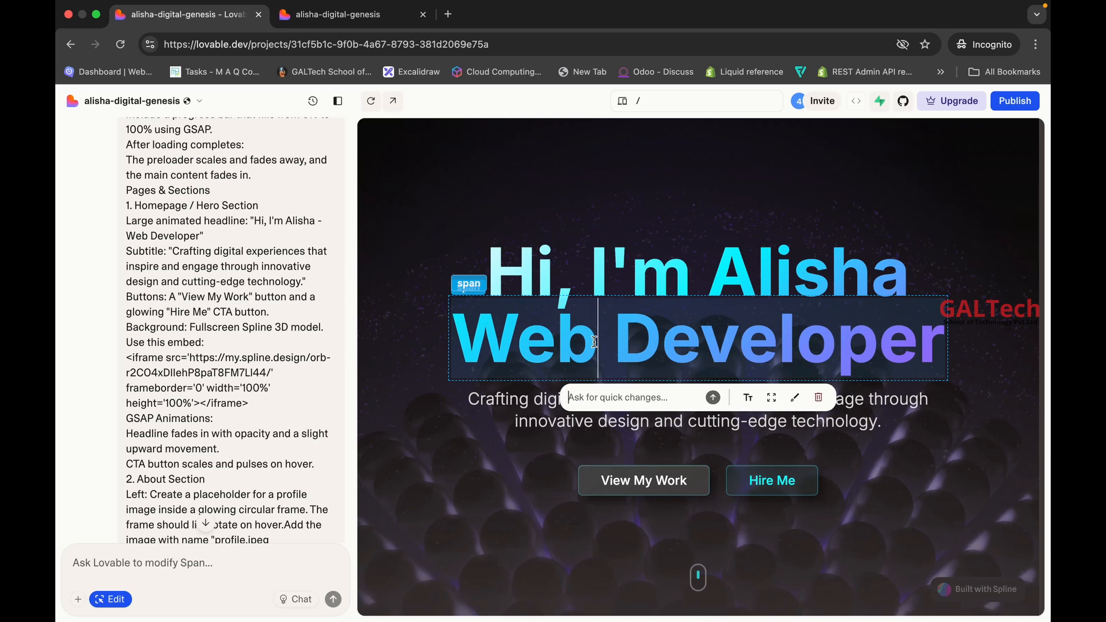
{"action": "key", "text": "BackSpace"}
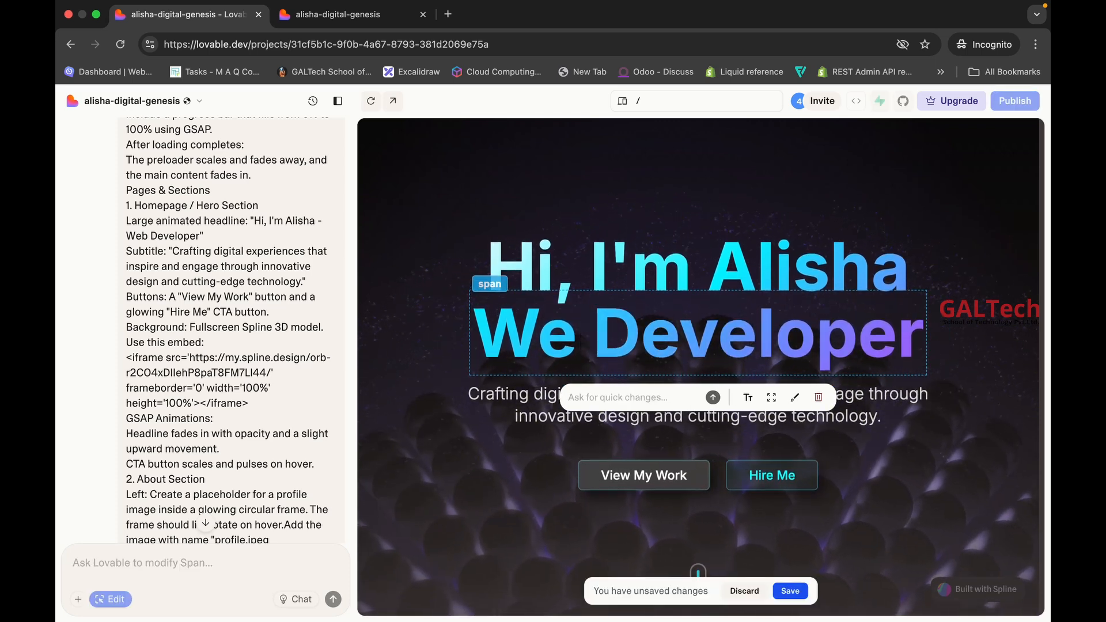
{"action": "key", "text": "BackSpace"}
{"action": "key", "text": "BackSpace"}
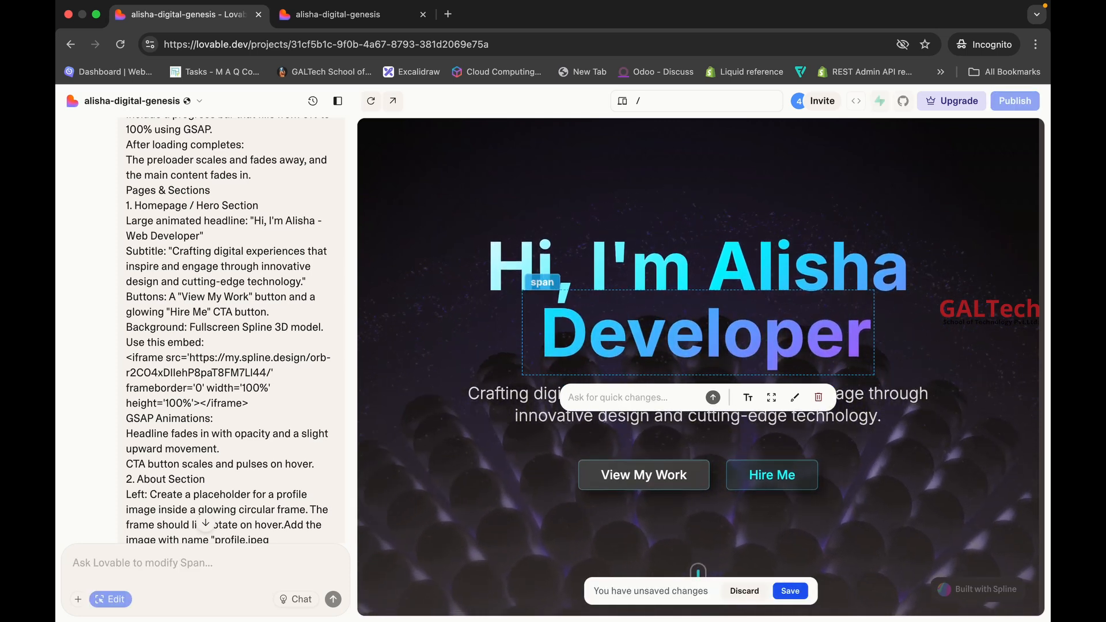
{"action": "type", "text": "Full S "}
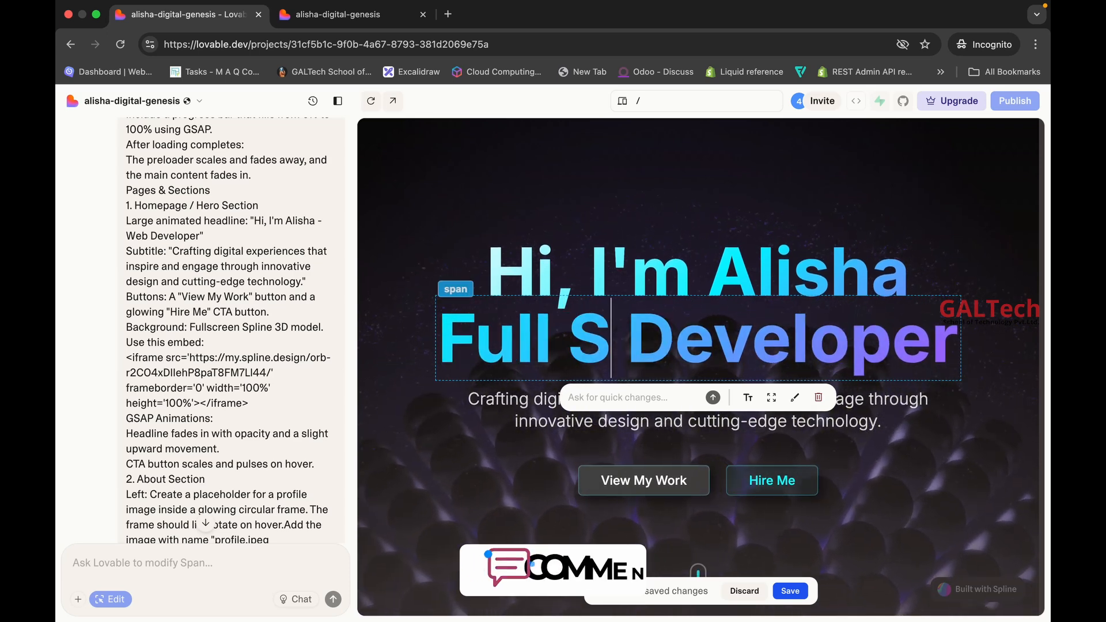
{"action": "type", "text": "tack"}
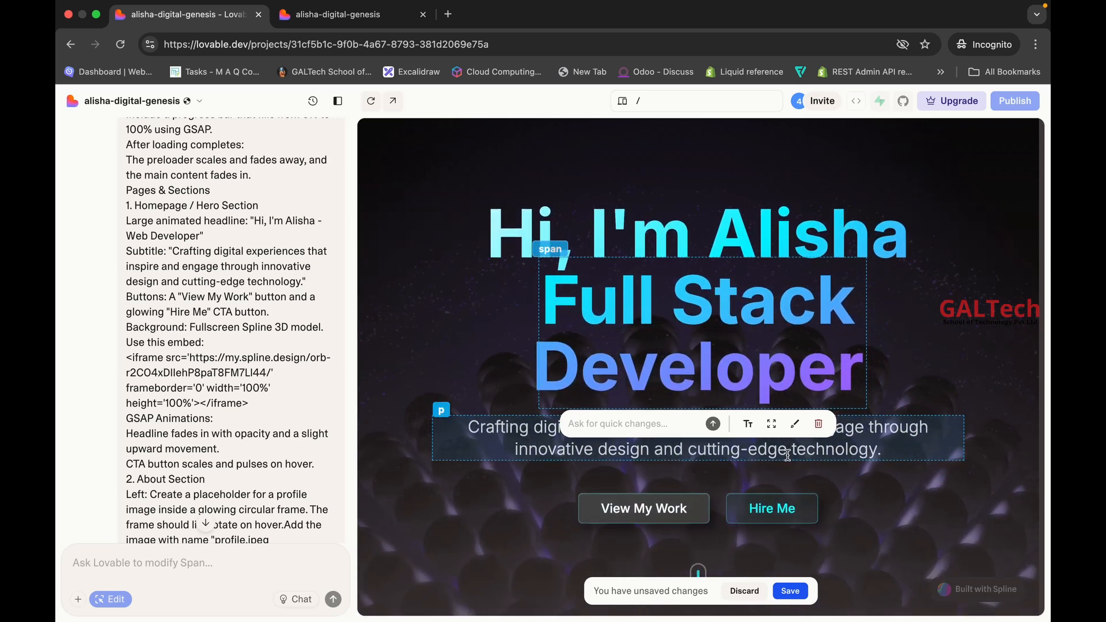
Select the hero subtitle paragraph and view its editable text content.
{"action": "left_click", "coordinate": [787, 456]}
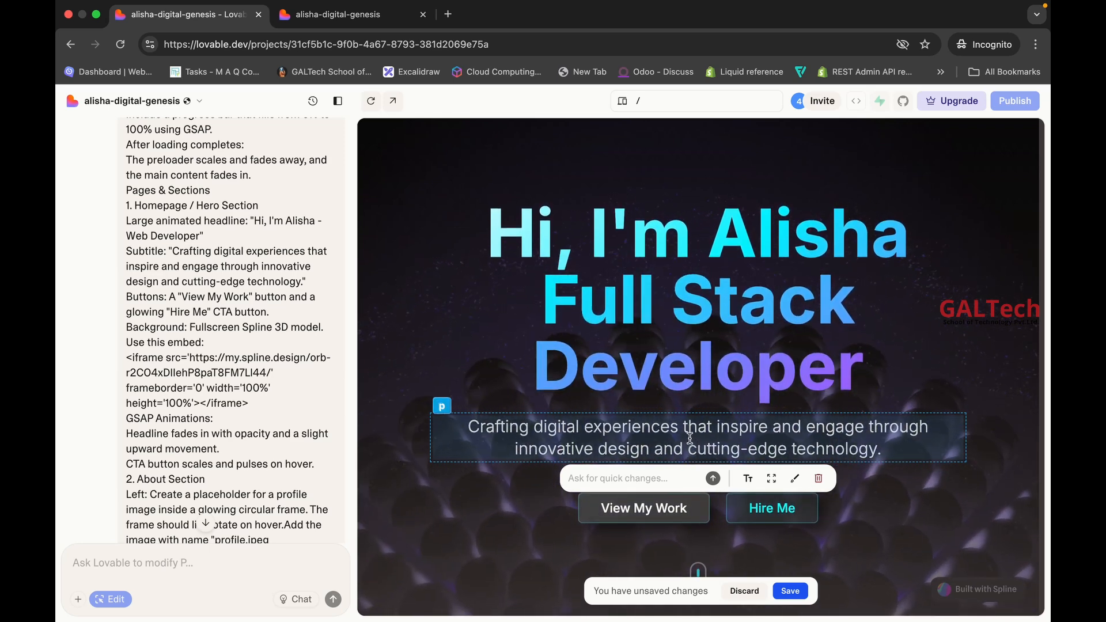
{"action": "left_click", "coordinate": [749, 479]}
{"action": "scroll", "coordinate": [762, 522], "scroll_direction": "down", "scroll_amount": 2}
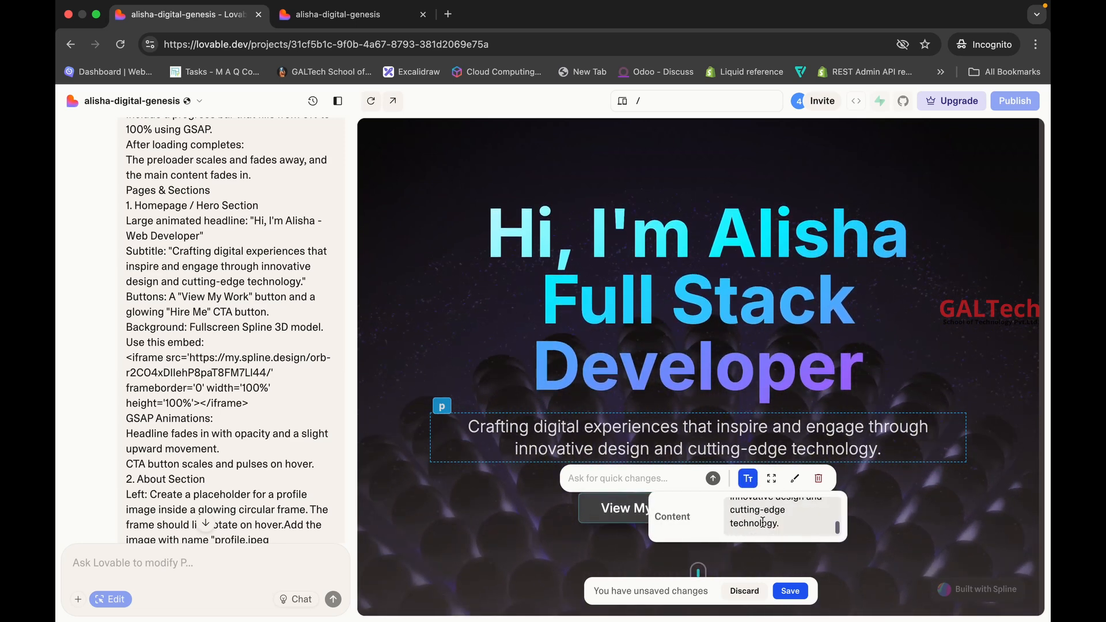
Set the hero subtitle's horizontal and vertical margins to 10.
{"action": "left_click", "coordinate": [773, 479]}
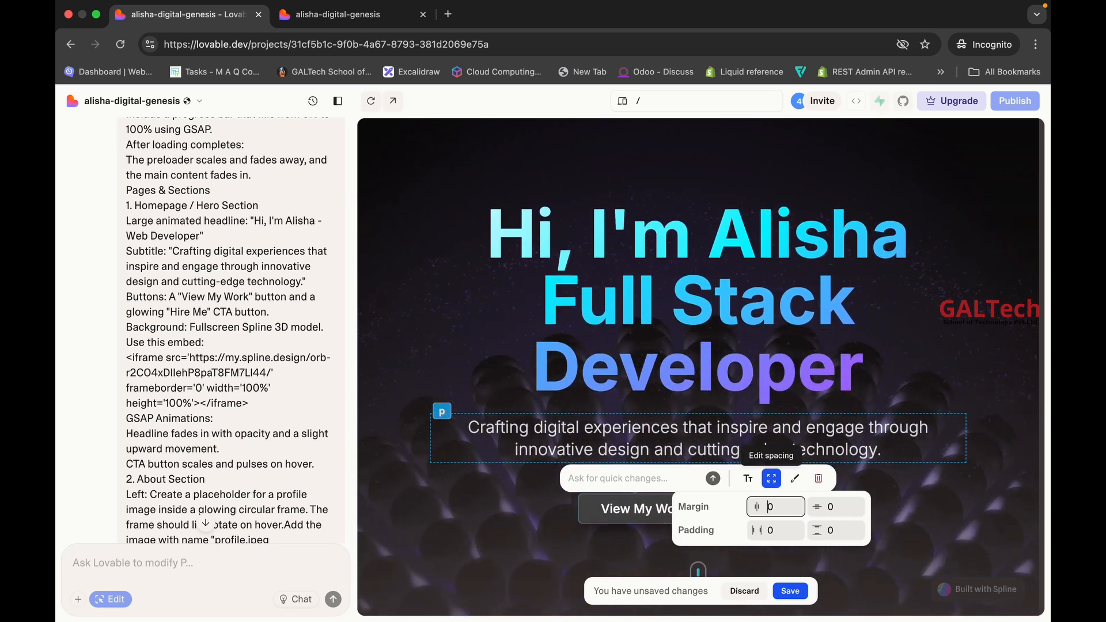
{"action": "type", "text": "12"}
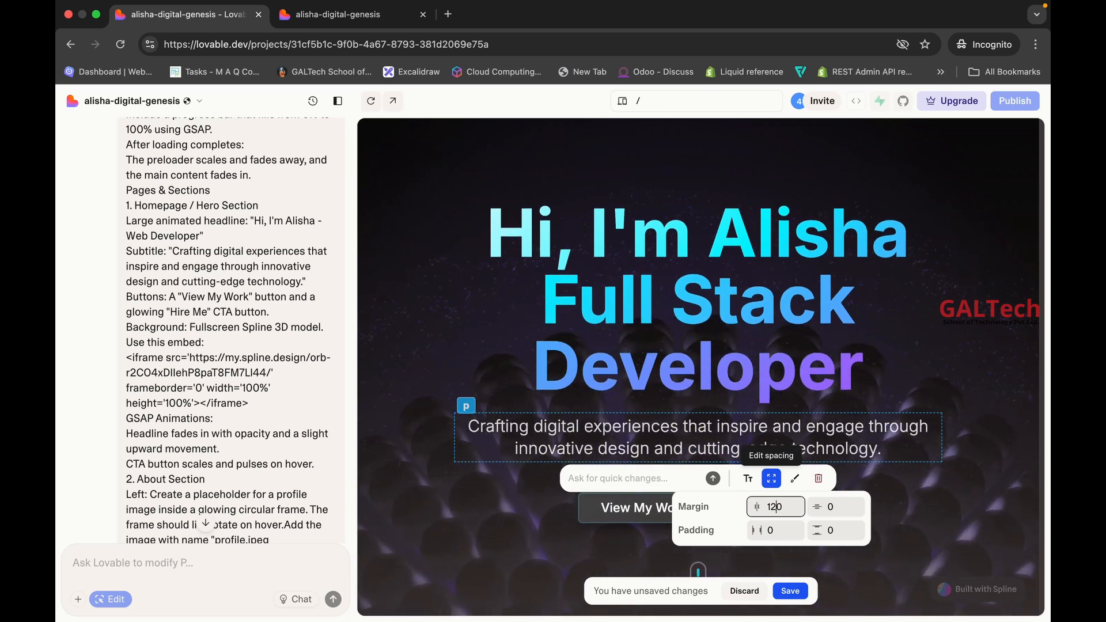
{"action": "key", "text": "BackSpace"}
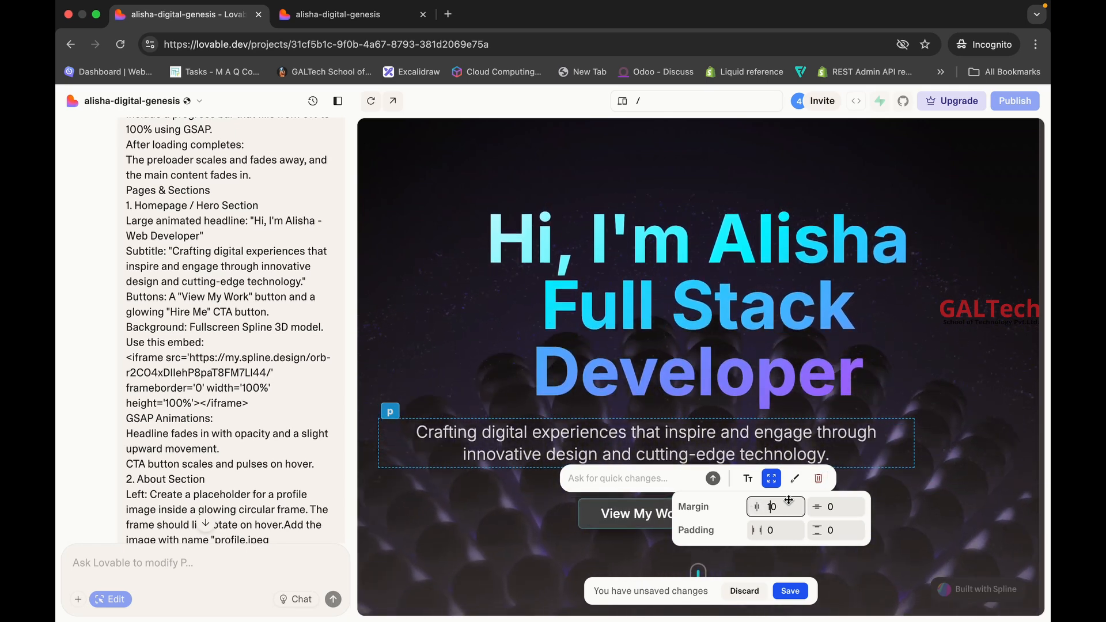
{"action": "left_click", "coordinate": [834, 507]}
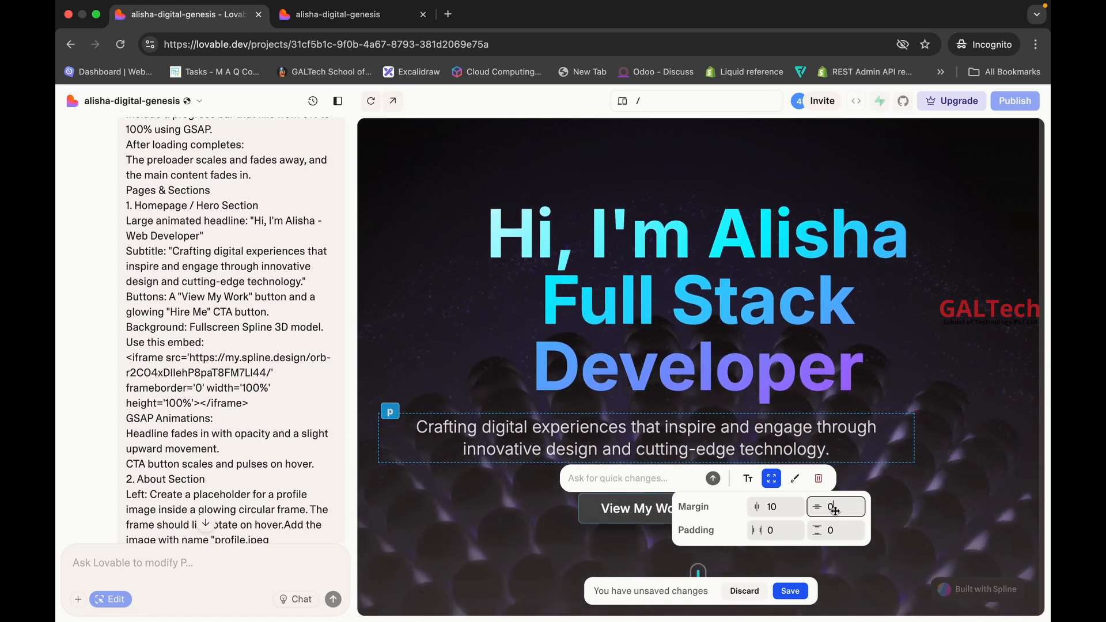
{"action": "key", "text": "BackSpace"}
{"action": "type", "text": "10"}
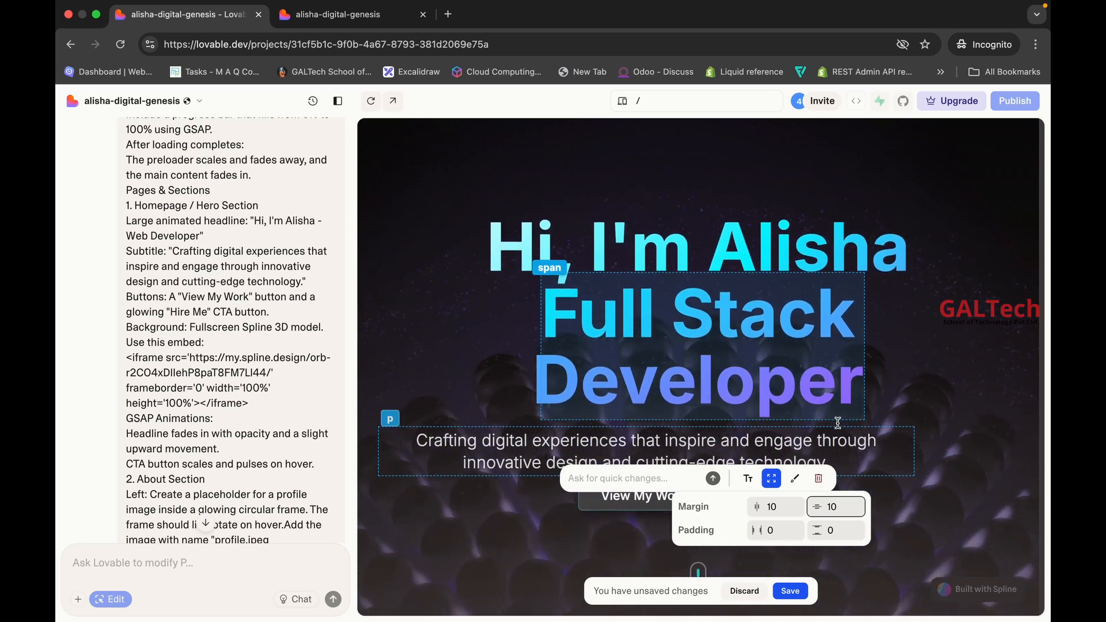
Set the hero subtitle's vertical margin to 120.
{"action": "type", "text": "10"}
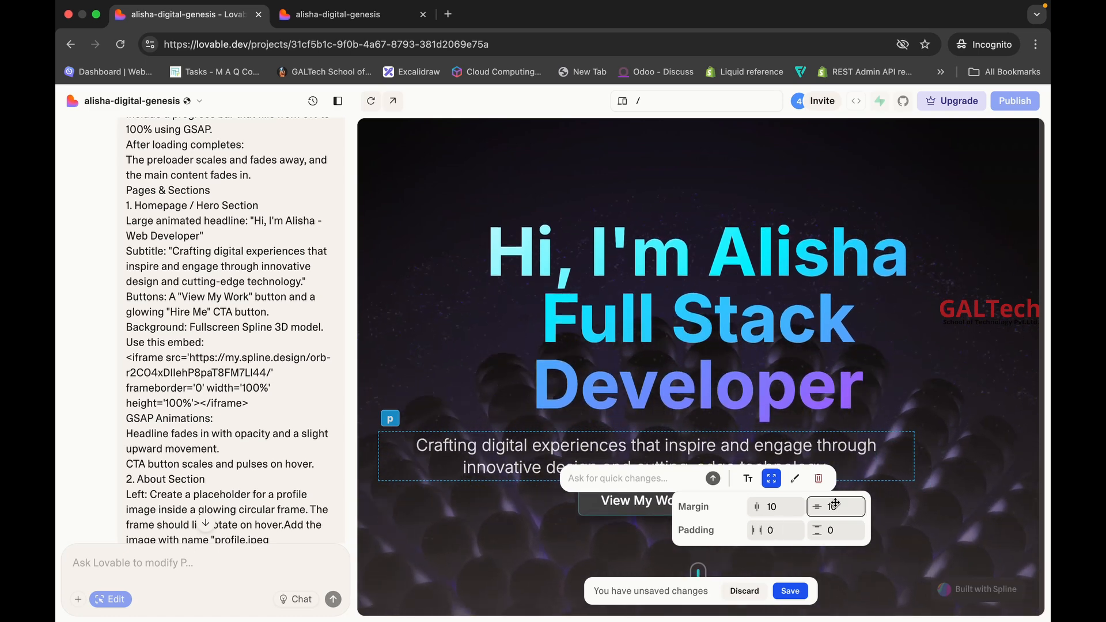
{"action": "key", "text": "BackSpace"}
{"action": "type", "text": "20"}
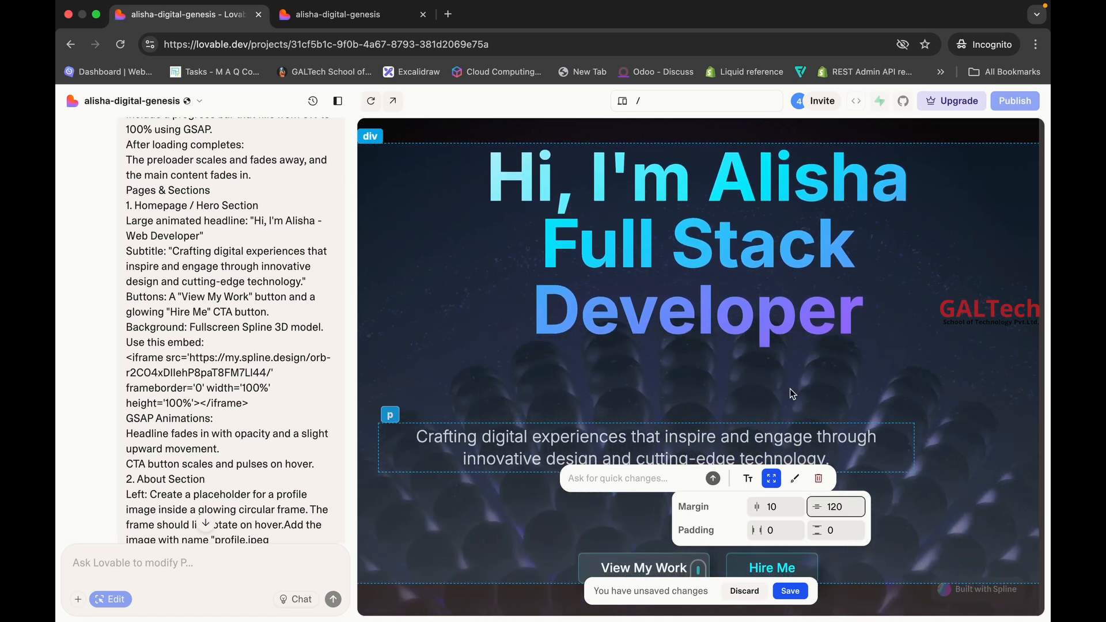
{"action": "key", "text": "BackSpace"}
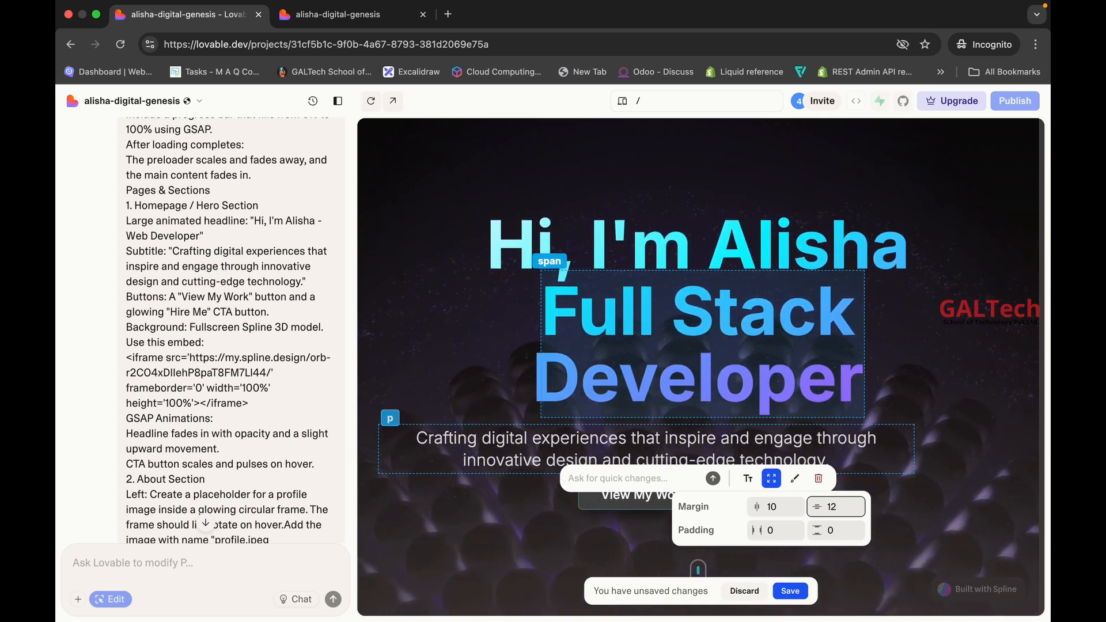
{"action": "type", "text": "0"}
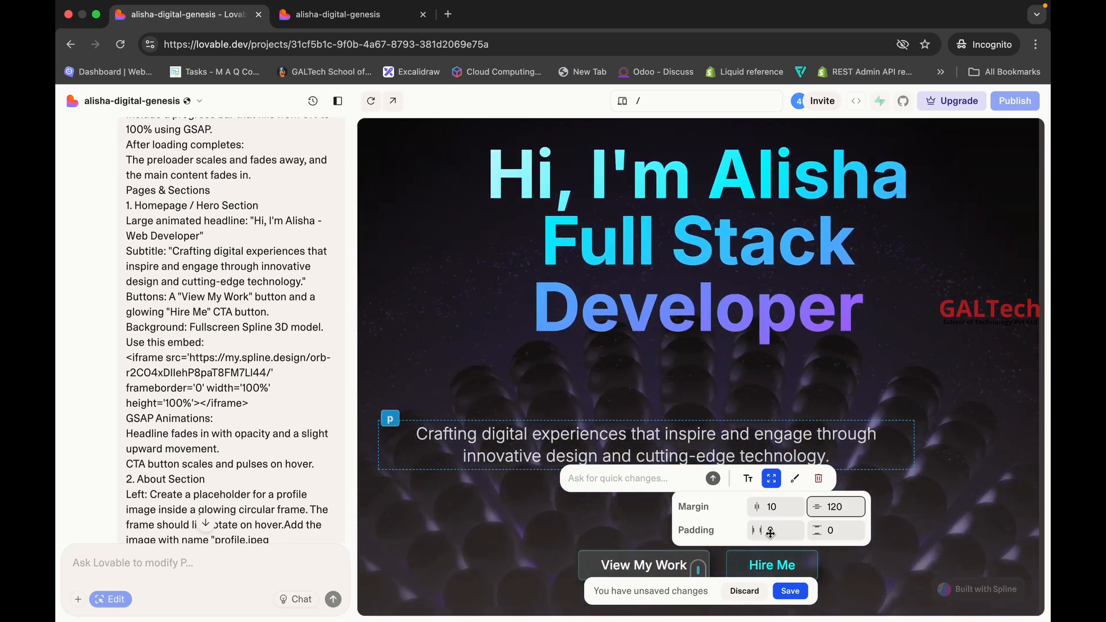
Set the hero subtitle's vertical padding to 50.
{"action": "left_click", "coordinate": [835, 531]}
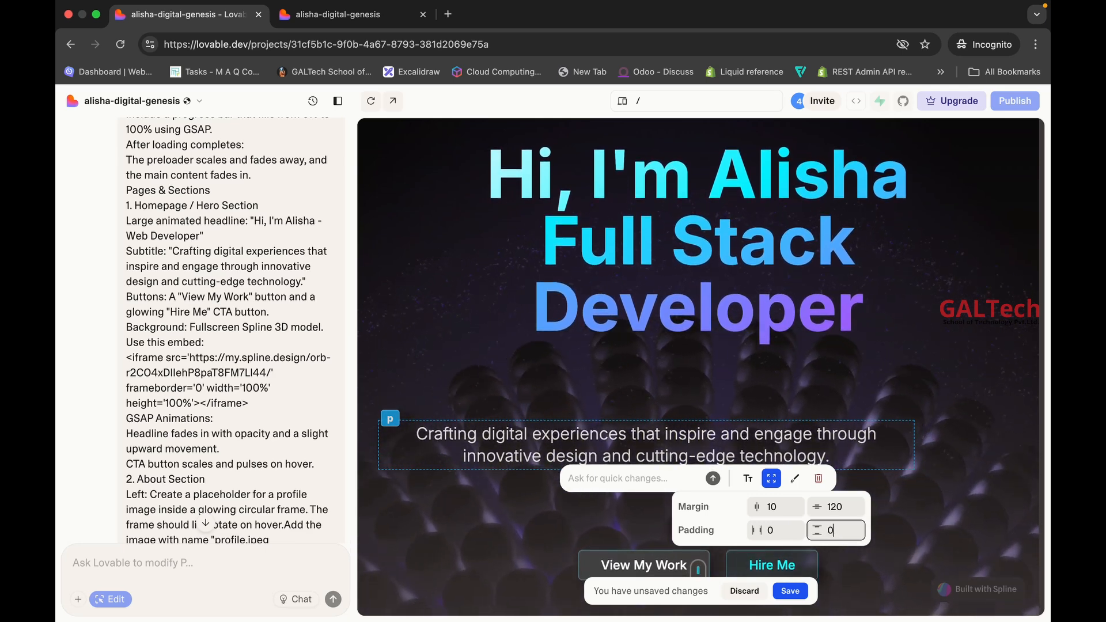
{"action": "key", "text": "BackSpace"}
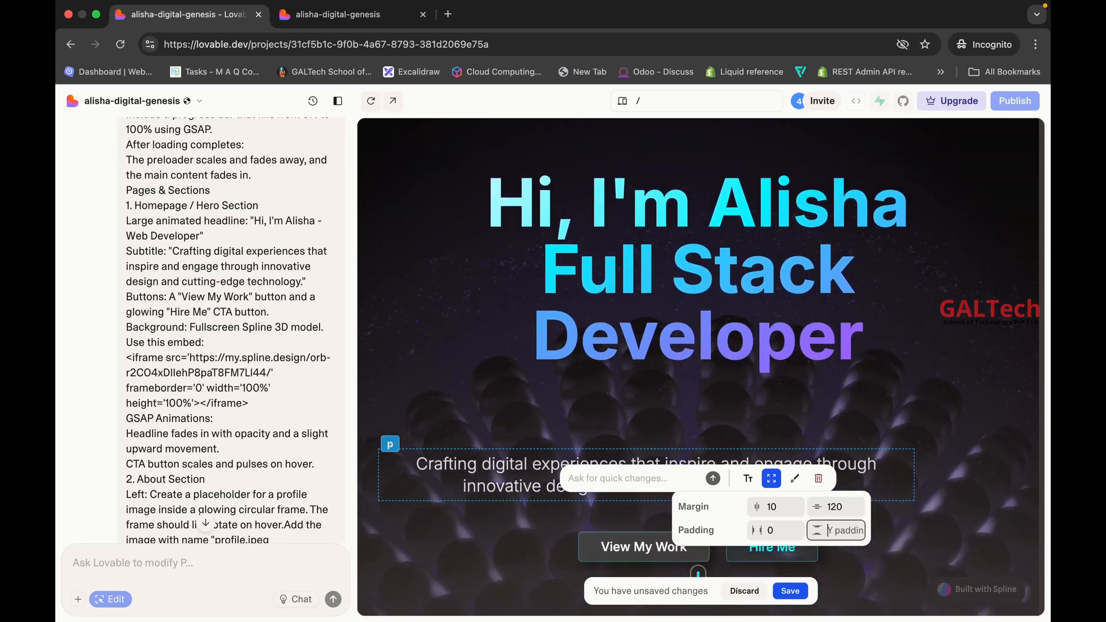
{"action": "type", "text": "50"}
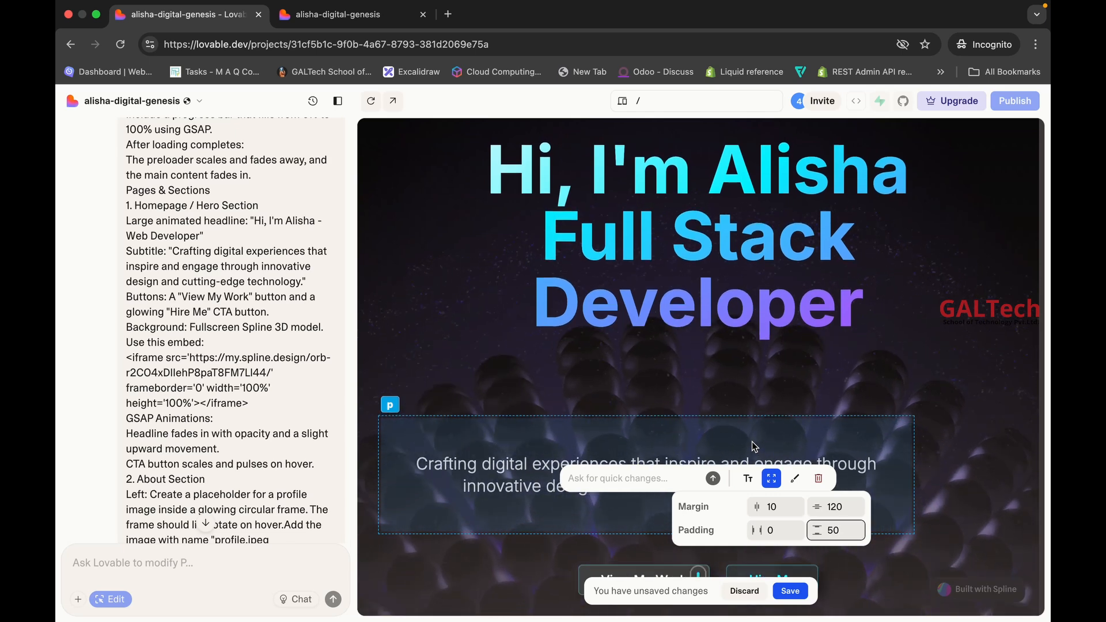
Select the first About Me paragraph, set its font size to XL, and preview the available font weights.
{"action": "scroll", "coordinate": [752, 441], "scroll_direction": "down", "scroll_amount": 10}
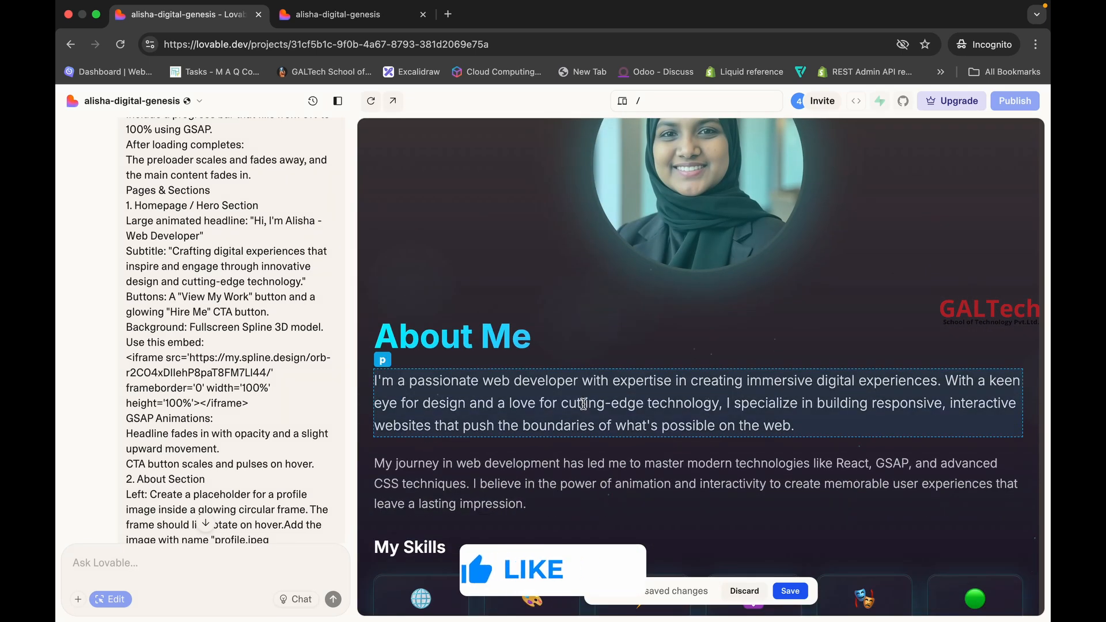
{"action": "left_click", "coordinate": [584, 404]}
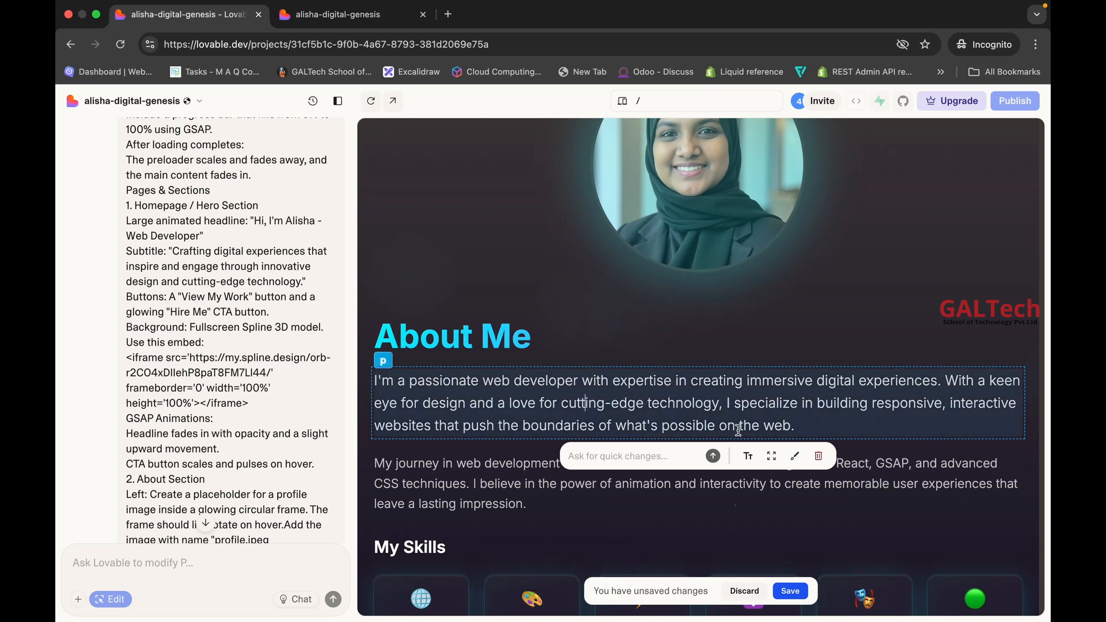
{"action": "left_click", "coordinate": [795, 459]}
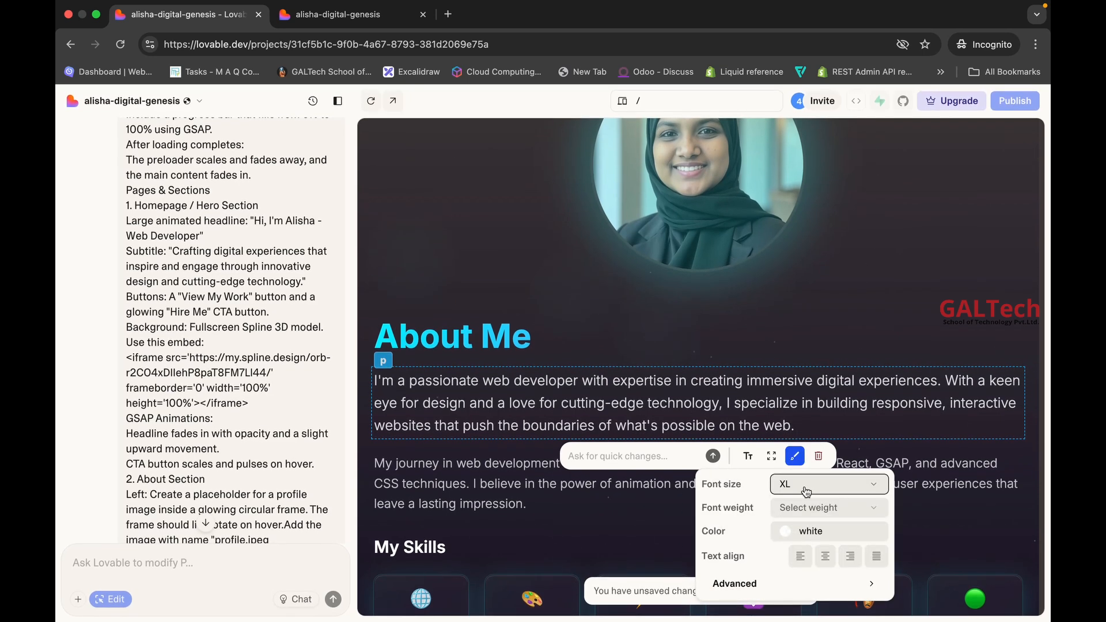
{"action": "left_click", "coordinate": [806, 490]}
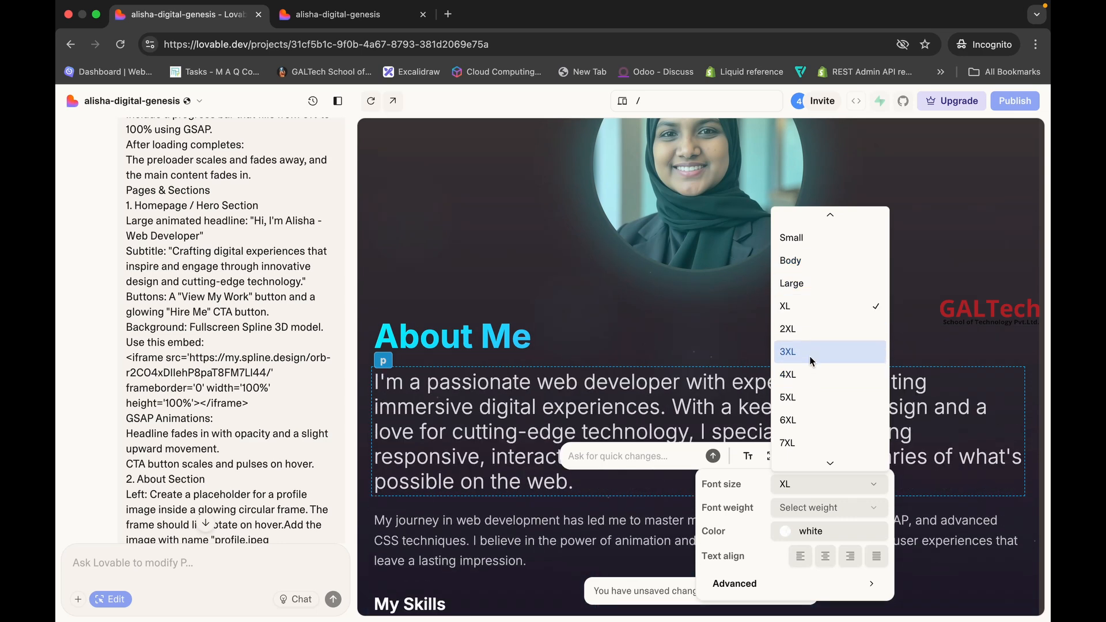
{"action": "left_click", "coordinate": [810, 305]}
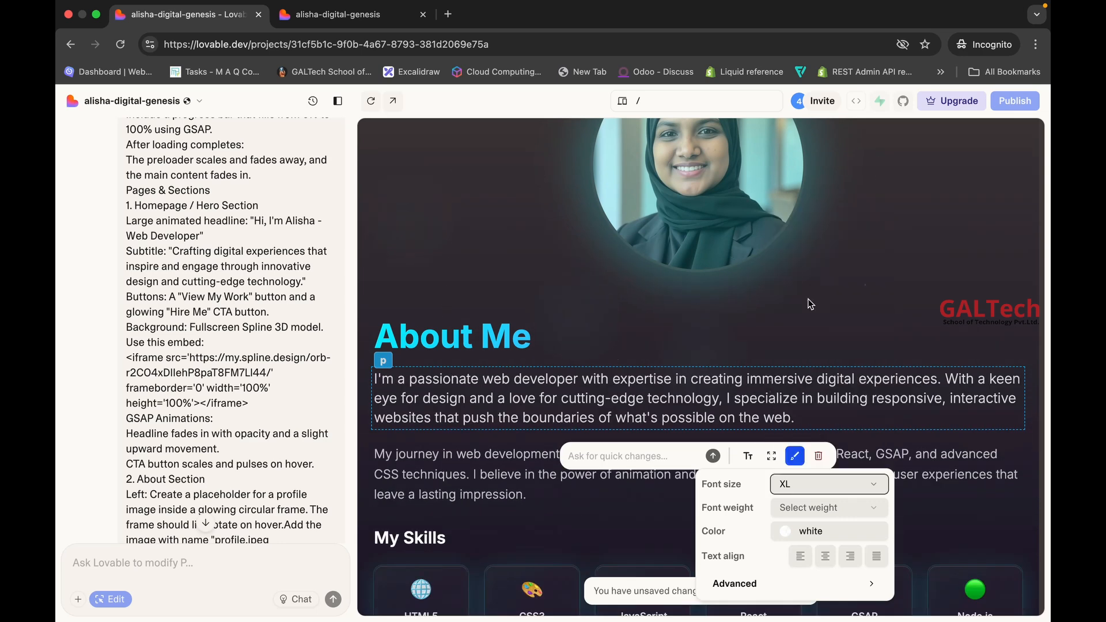
{"action": "left_click", "coordinate": [812, 509]}
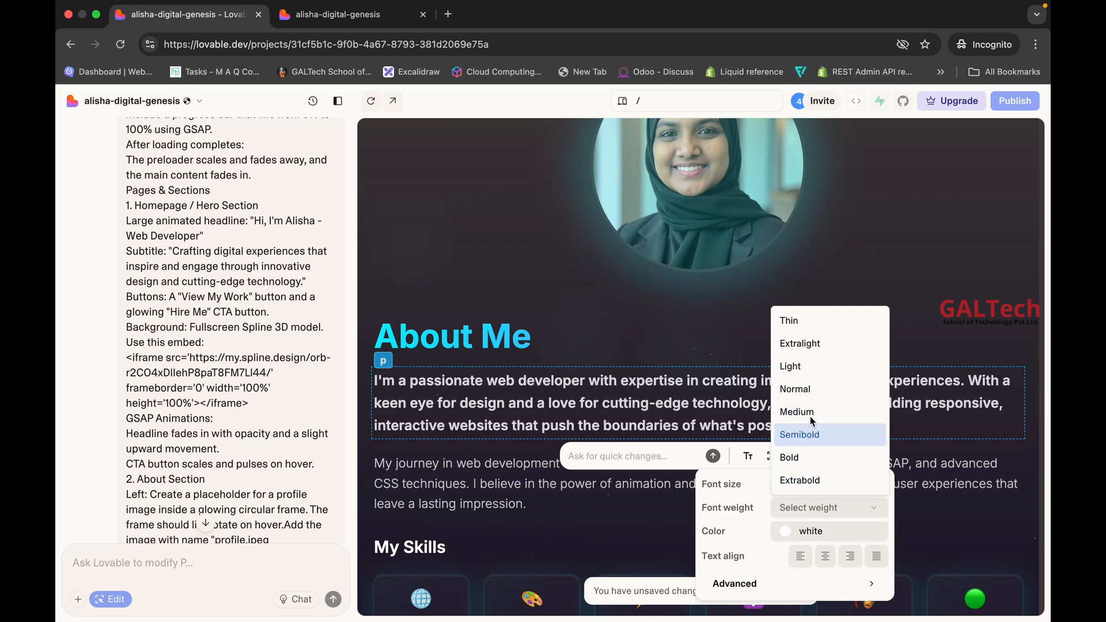
{"action": "left_click", "coordinate": [842, 532]}
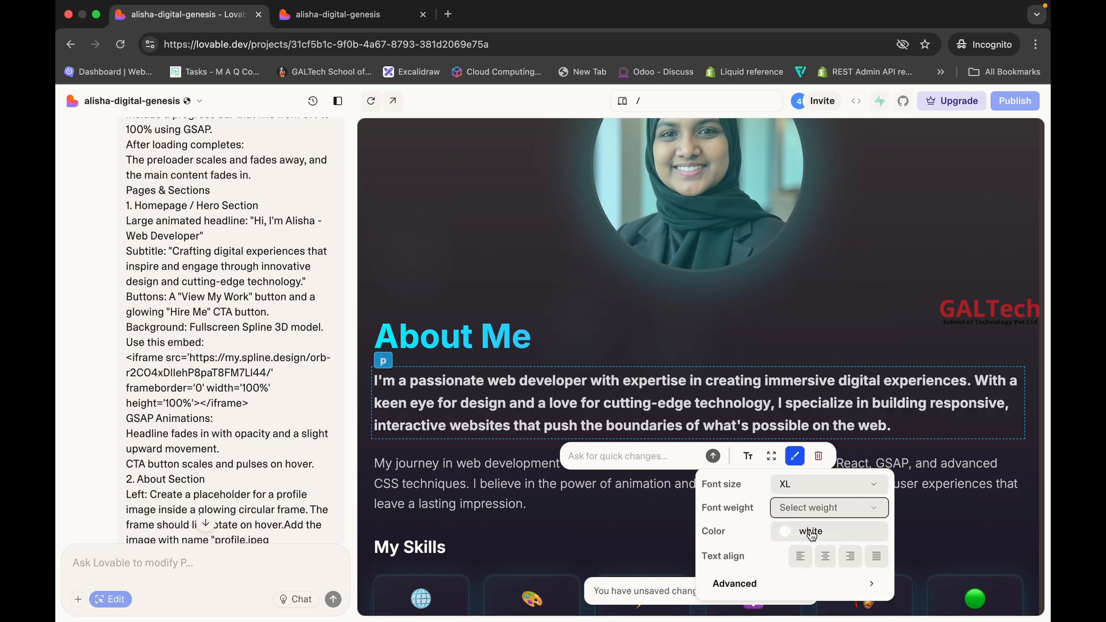
Try green-400, cyan-900 and cyan-950 as the text color of the first About Me paragraph.
{"action": "left_click", "coordinate": [812, 534]}
{"action": "scroll", "coordinate": [832, 403], "scroll_direction": "down", "scroll_amount": 5}
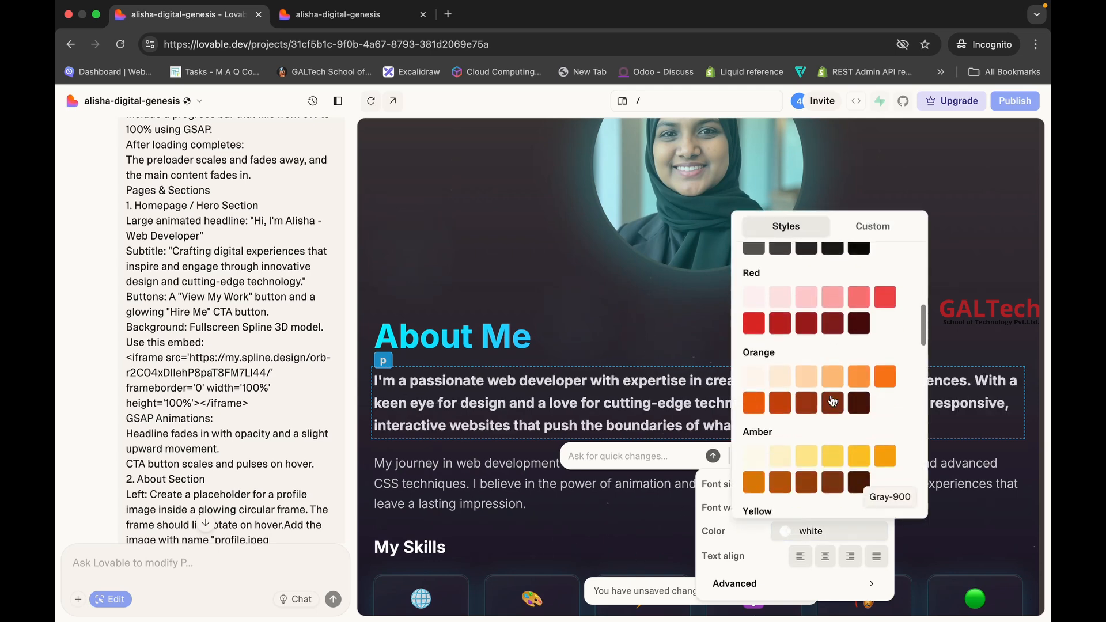
{"action": "scroll", "coordinate": [832, 402], "scroll_direction": "down", "scroll_amount": 4}
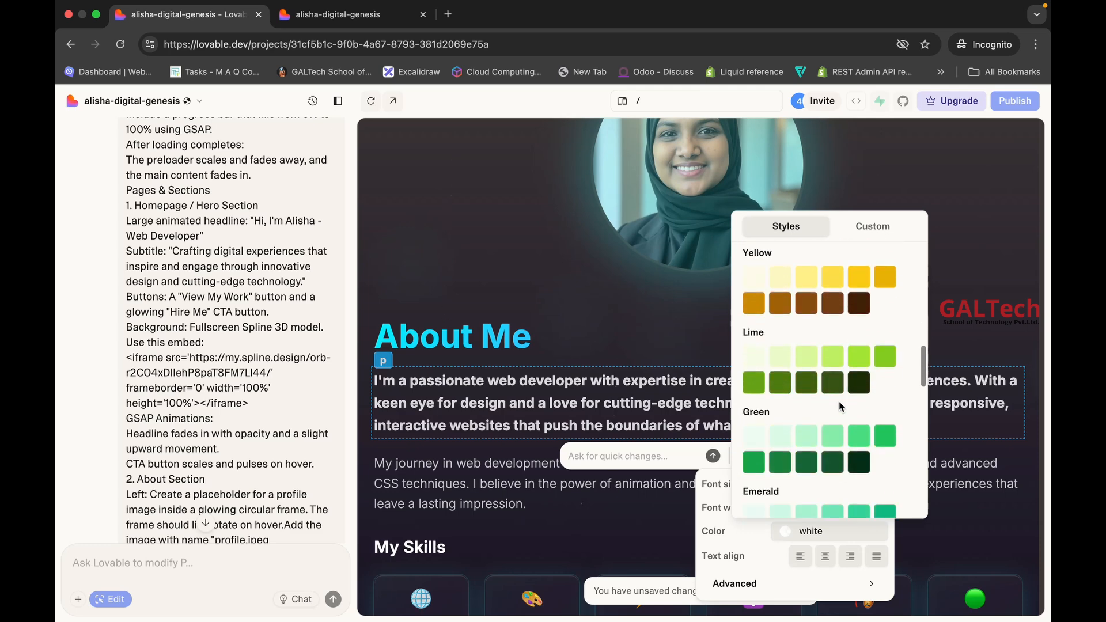
{"action": "scroll", "coordinate": [839, 401], "scroll_direction": "down", "scroll_amount": 1}
{"action": "left_click", "coordinate": [858, 317]}
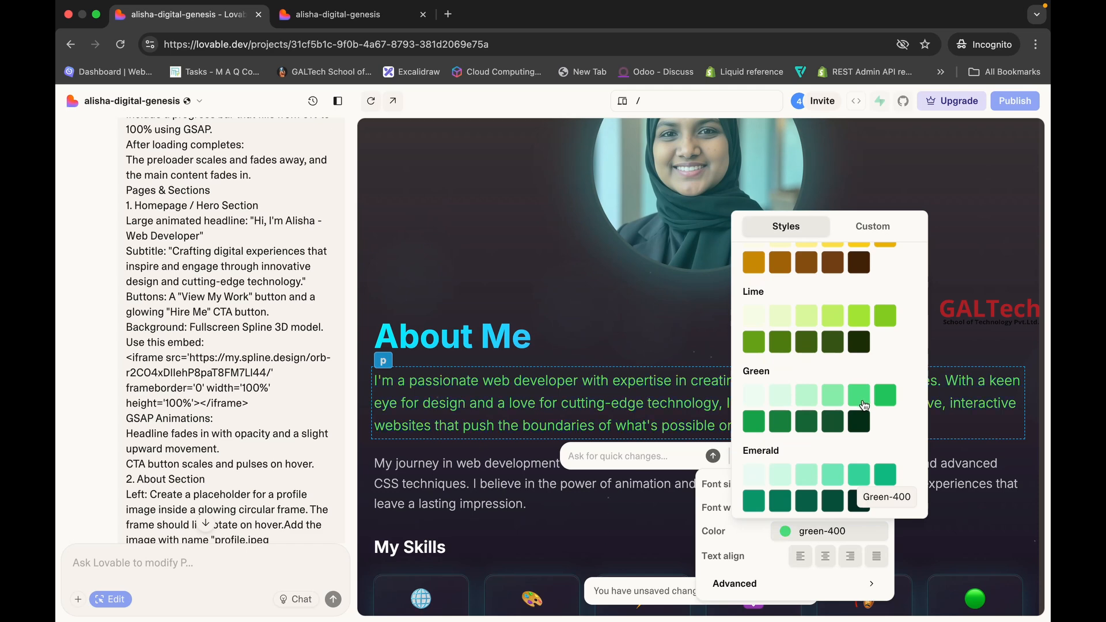
{"action": "scroll", "coordinate": [864, 405], "scroll_direction": "down", "scroll_amount": 4}
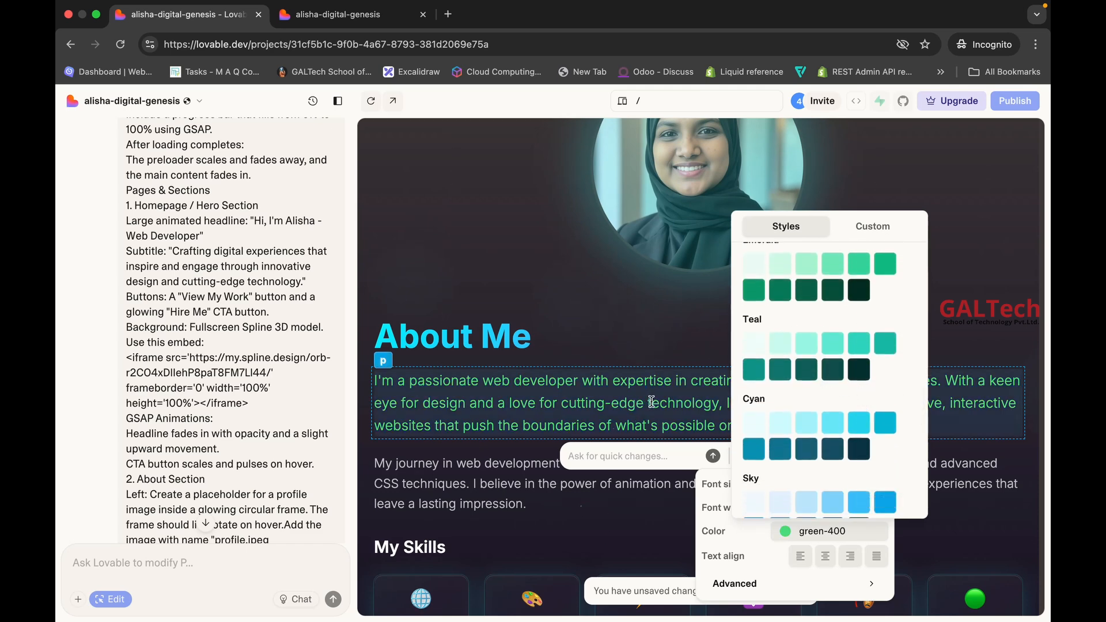
{"action": "left_click", "coordinate": [831, 449]}
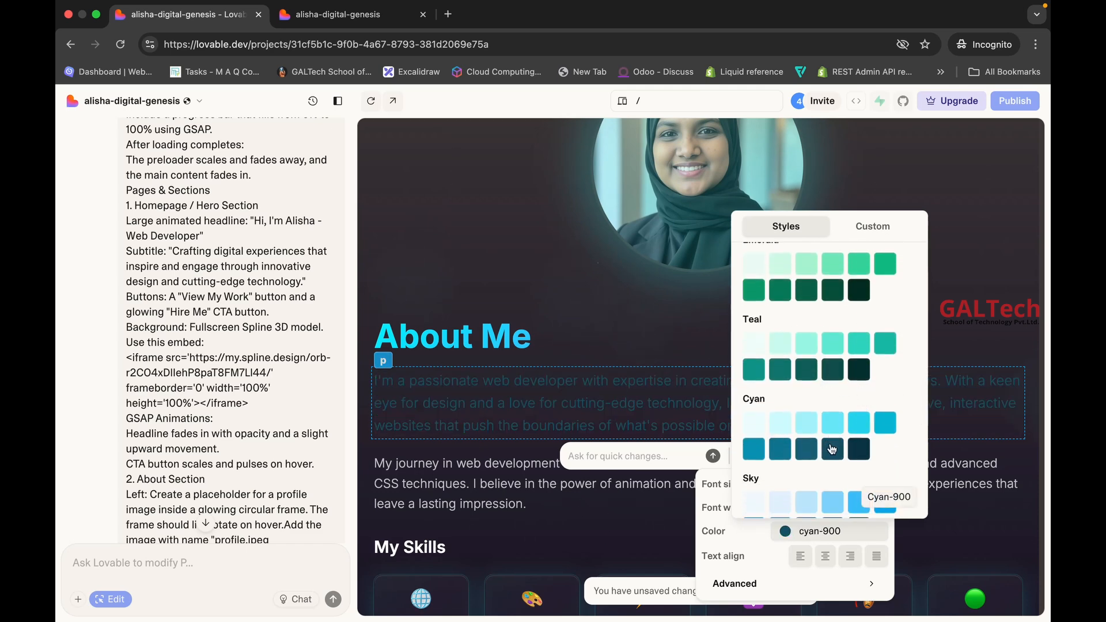
{"action": "left_click", "coordinate": [866, 452]}
Set the first About Me paragraph's text color to slate-50 and close the color choices.
{"action": "scroll", "coordinate": [864, 403], "scroll_direction": "down", "scroll_amount": 10}
{"action": "scroll", "coordinate": [863, 404], "scroll_direction": "up", "scroll_amount": 2}
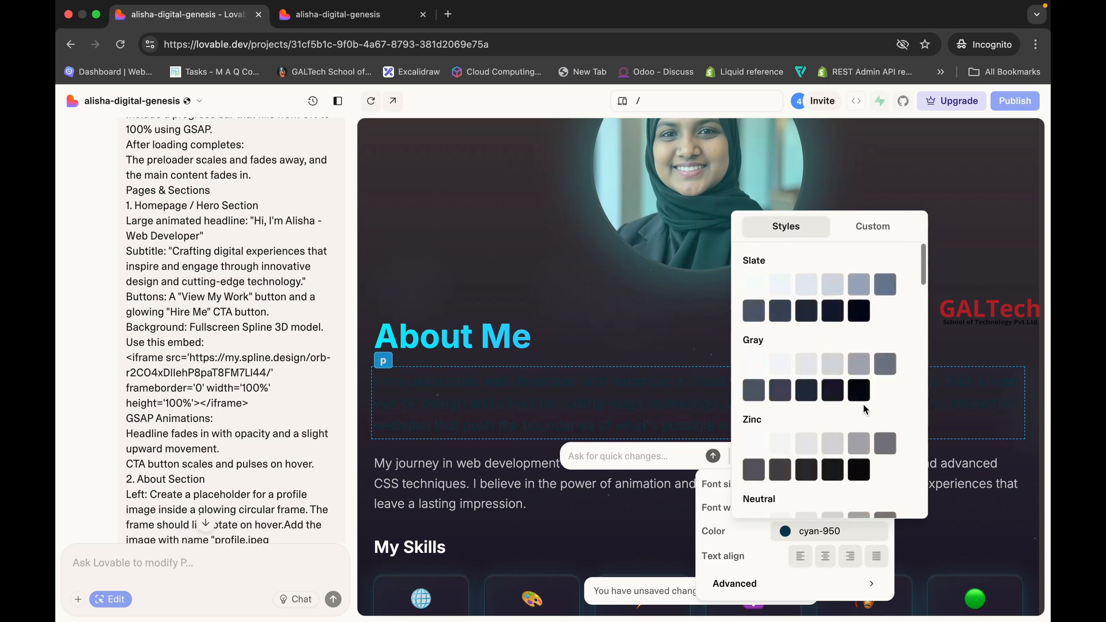
{"action": "left_click", "coordinate": [764, 288]}
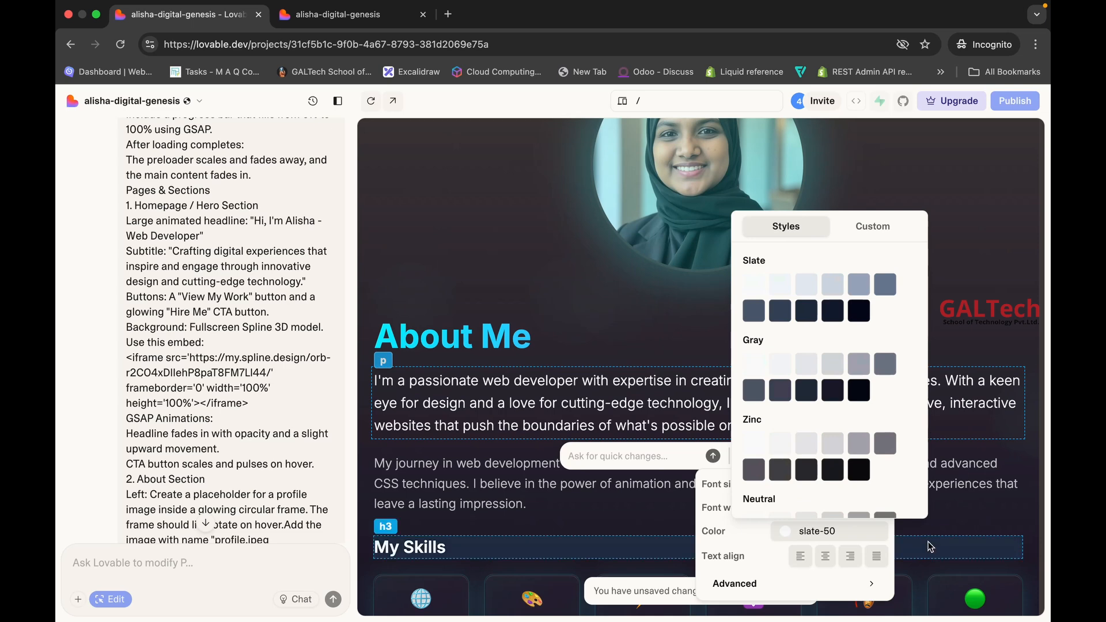
{"action": "left_click", "coordinate": [841, 543]}
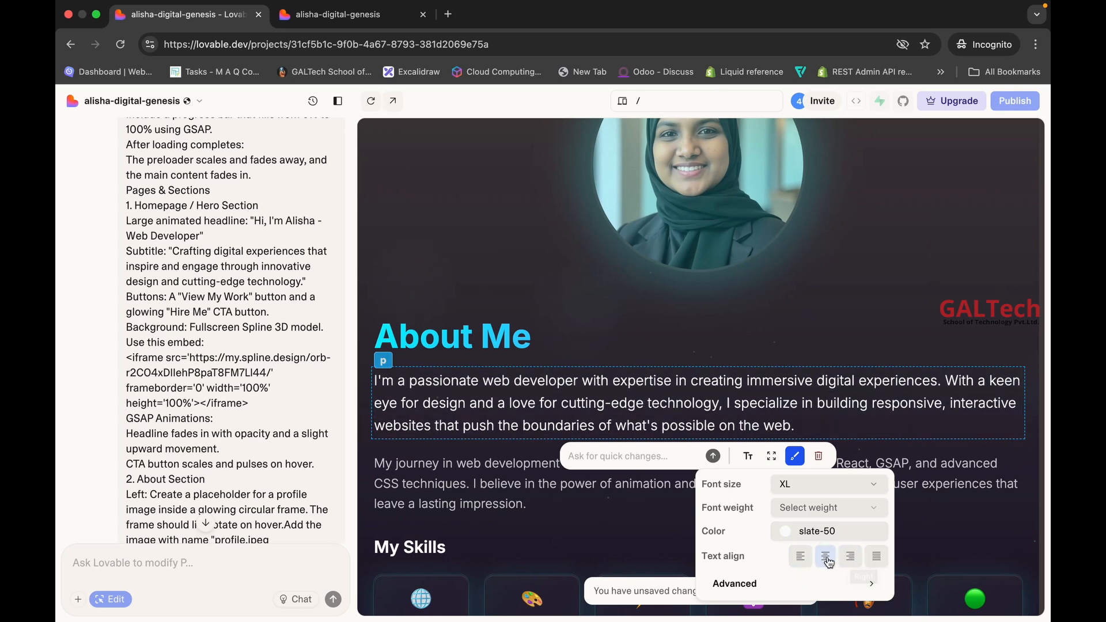
View the About Me paragraph's advanced style options and class list, and close its style settings.
{"action": "left_click", "coordinate": [861, 585]}
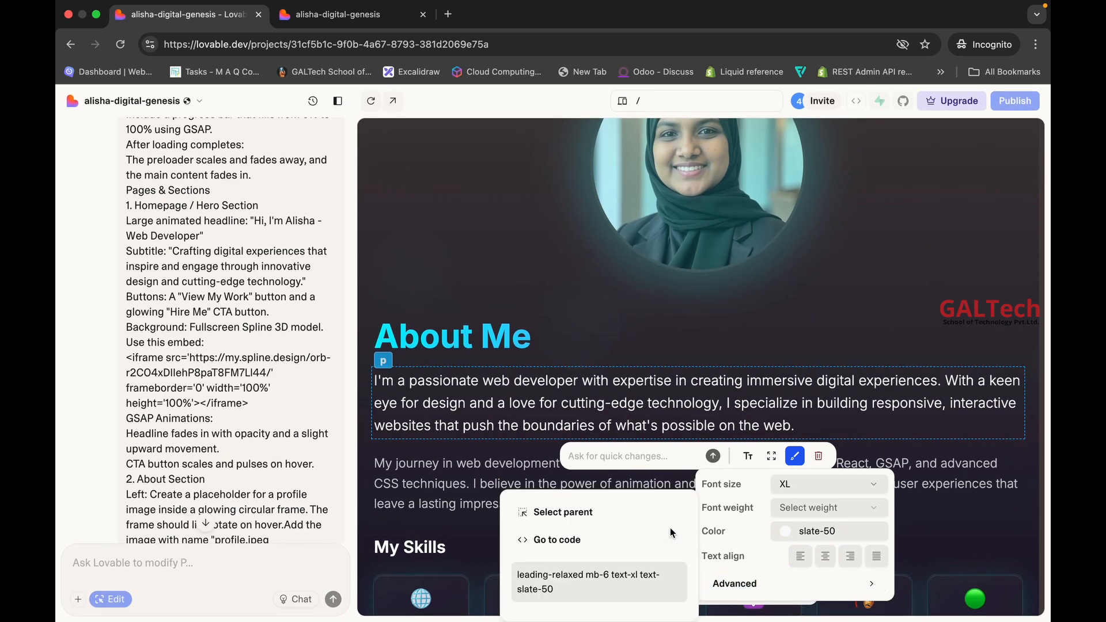
{"action": "left_click_drag", "start_coordinate": [597, 590], "coordinate": [551, 575]}
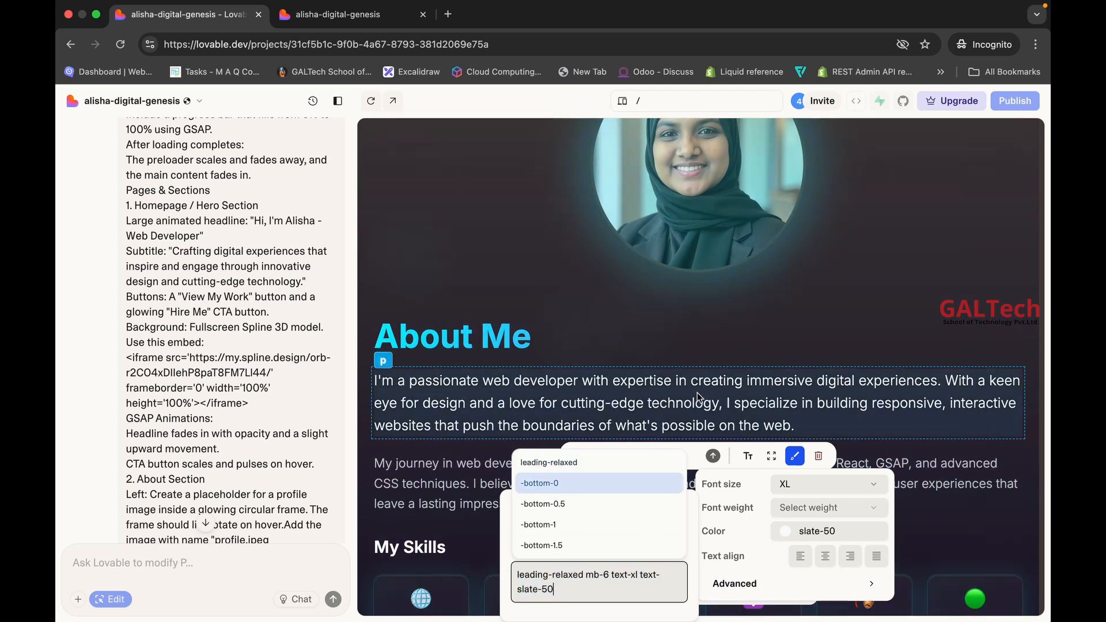
{"action": "key", "text": "Escape"}
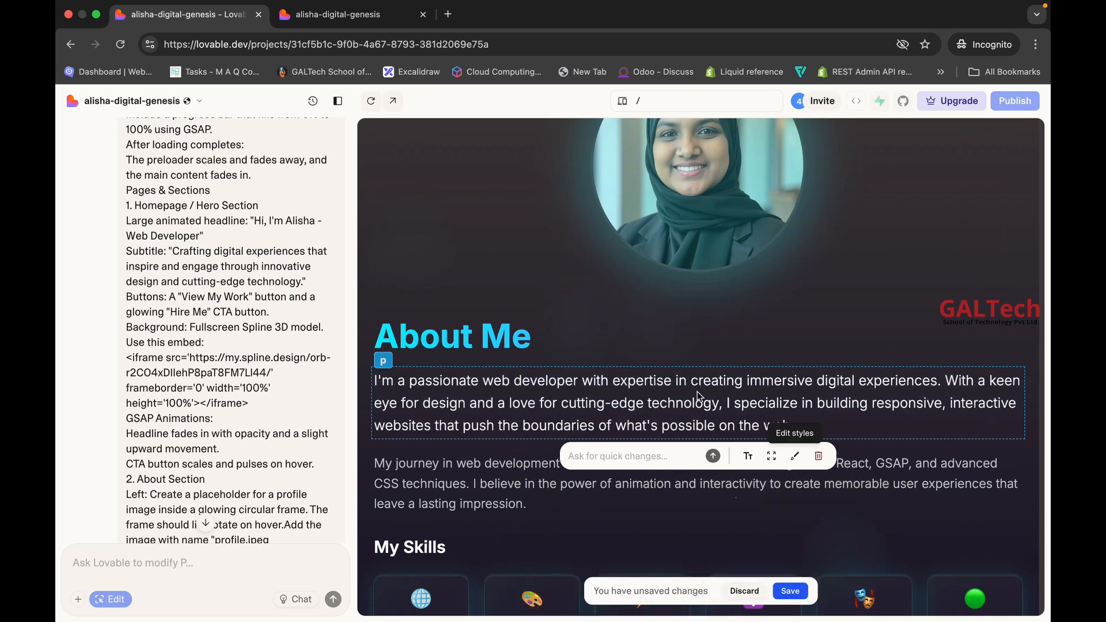
{"action": "left_click", "coordinate": [712, 530]}
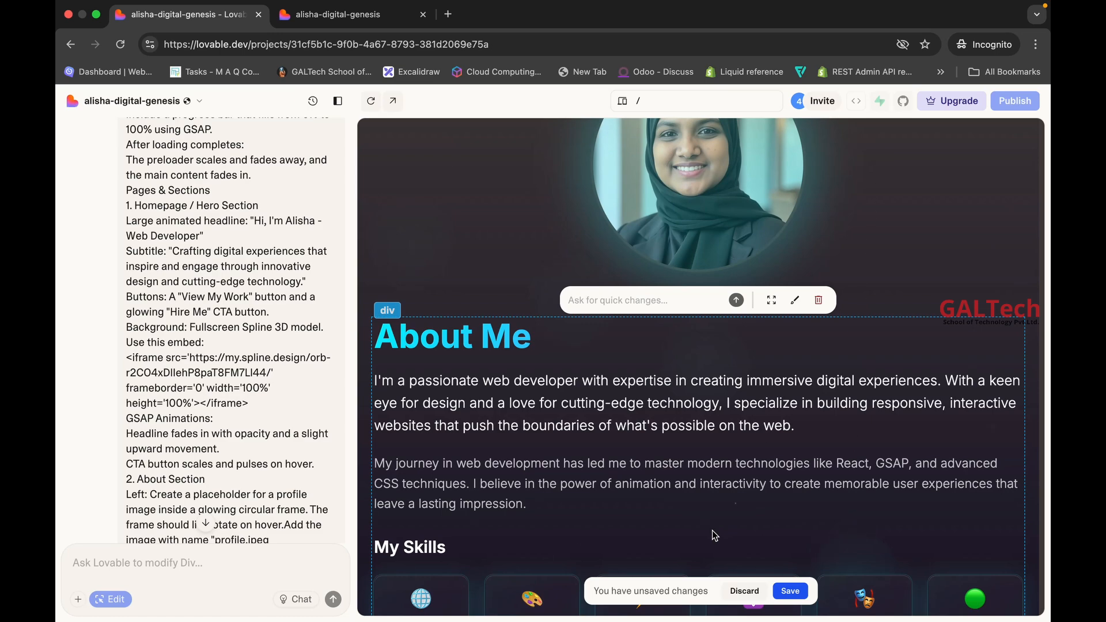
Review the site in tablet and mobile preview sizes, and switch to the standalone site preview's browser tab.
{"action": "scroll", "coordinate": [714, 536], "scroll_direction": "down", "scroll_amount": 20}
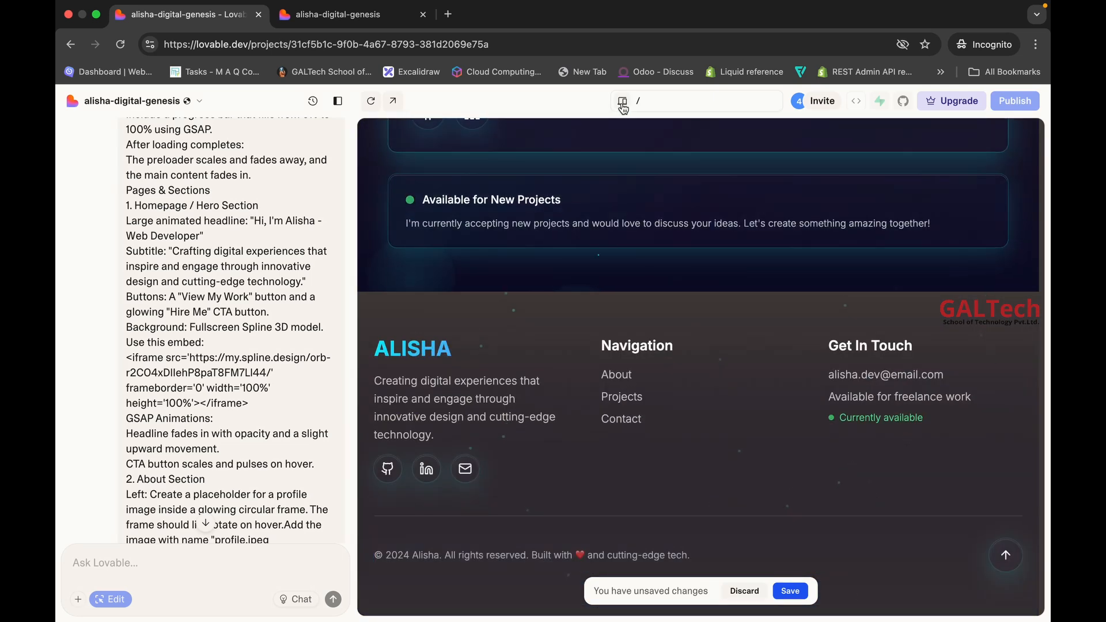
{"action": "left_click", "coordinate": [623, 108]}
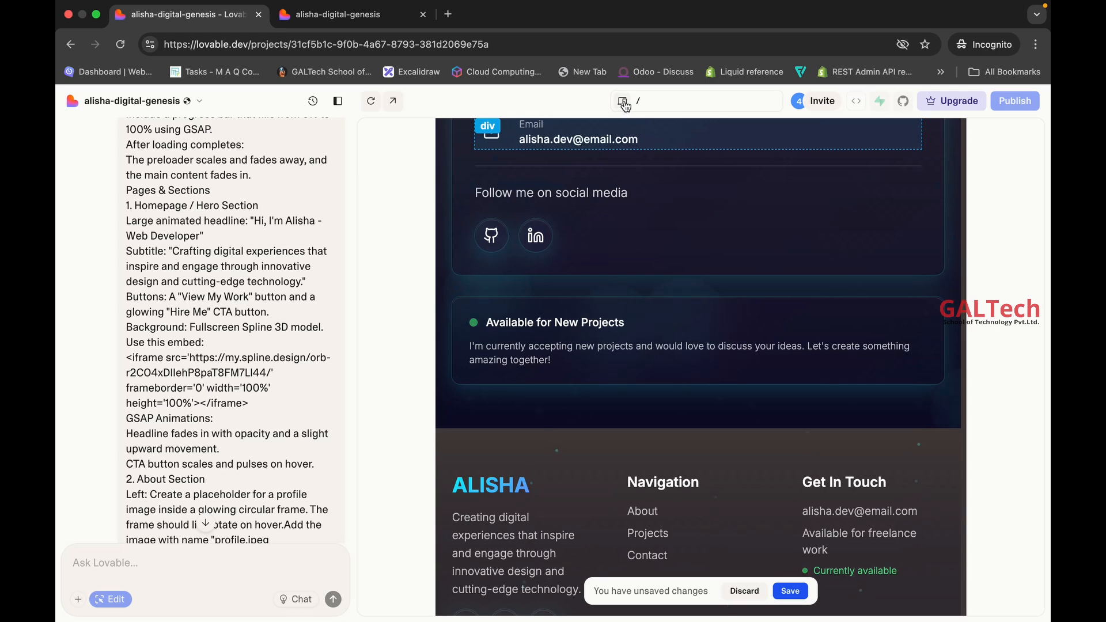
{"action": "left_click", "coordinate": [624, 103]}
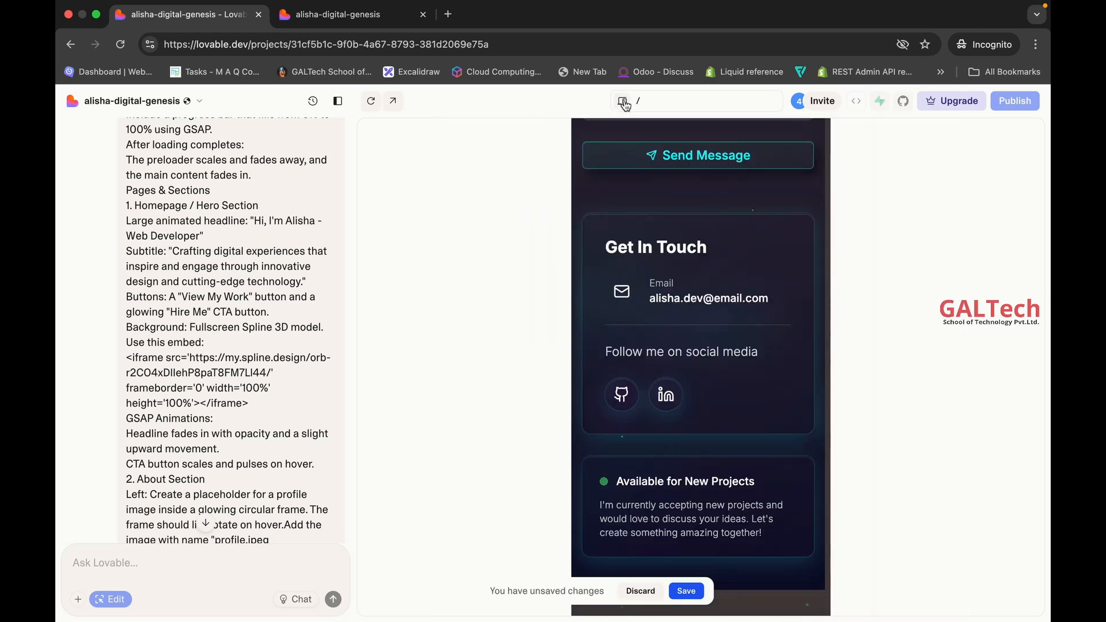
{"action": "scroll", "coordinate": [660, 250], "scroll_direction": "up", "scroll_amount": 15}
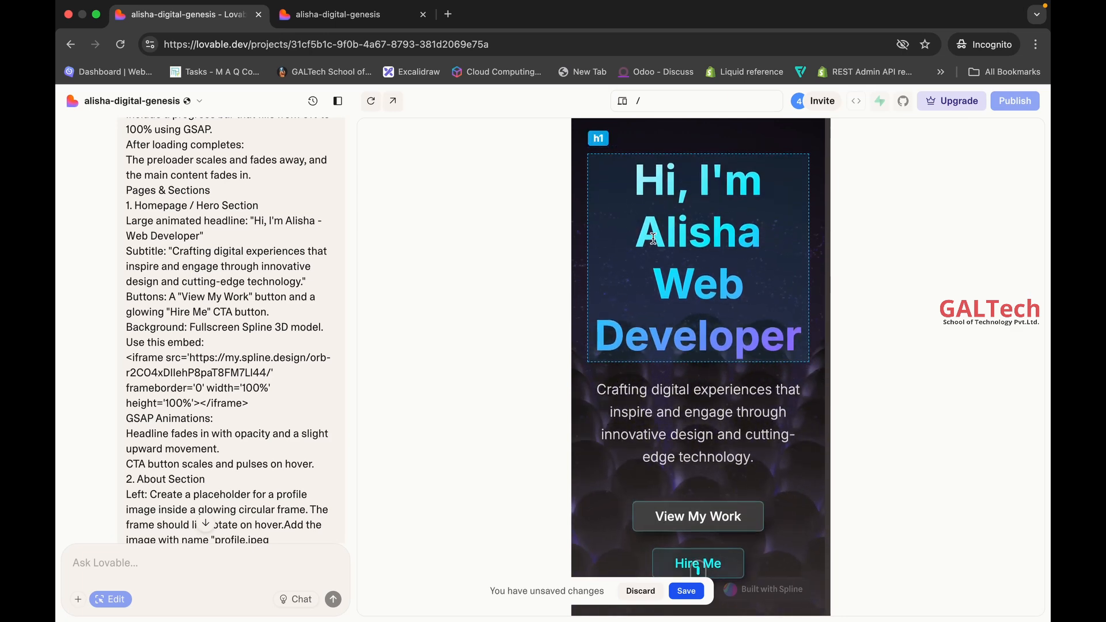
{"action": "scroll", "coordinate": [653, 238], "scroll_direction": "down", "scroll_amount": 10}
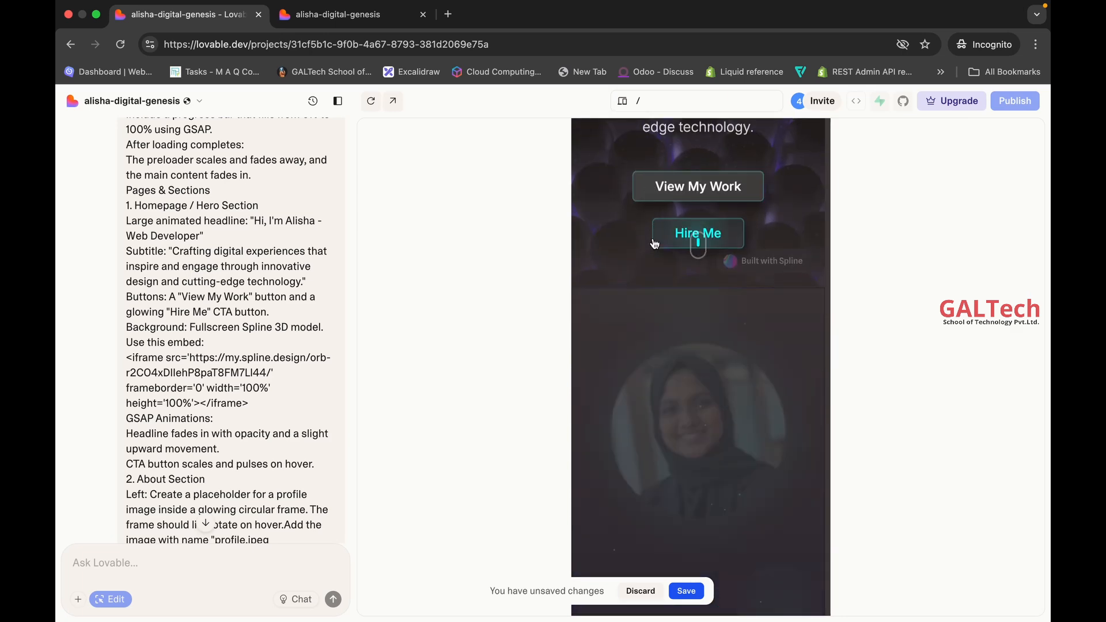
{"action": "key", "text": "ctrl+Tab"}
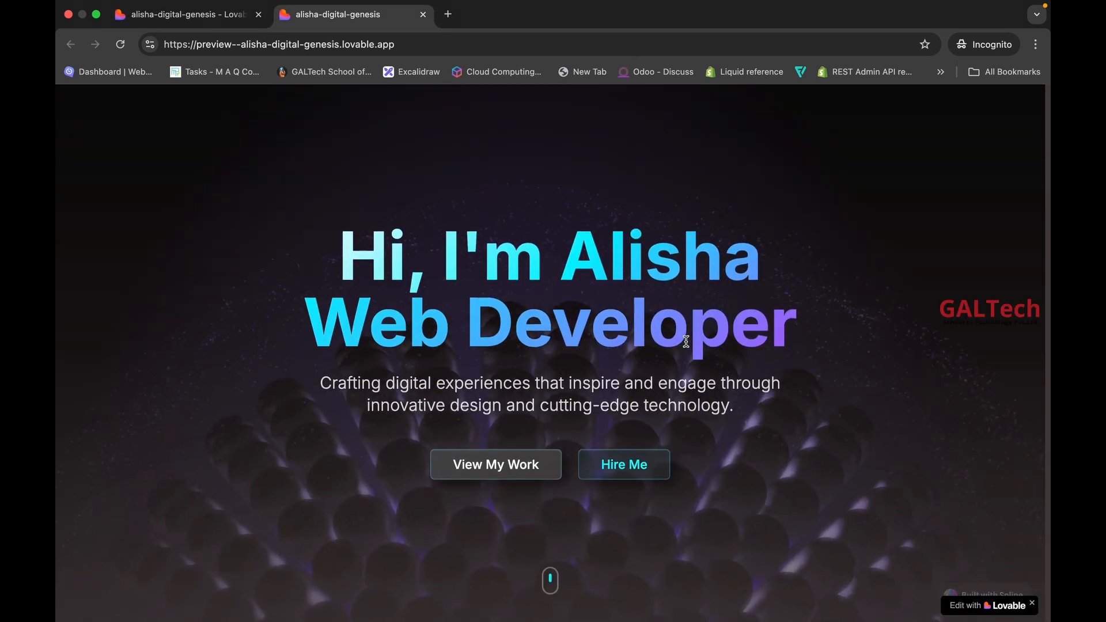